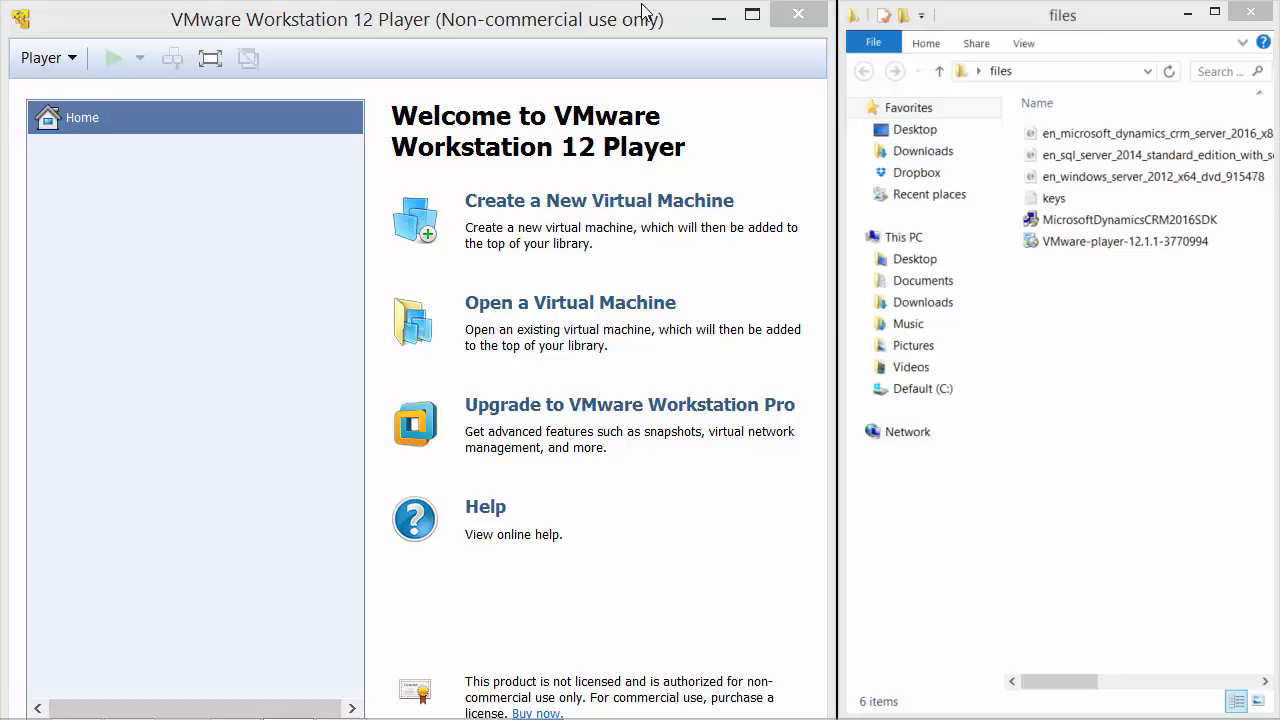
Start a new virtual machine from the Windows Server 2012 ISO image.
click(628, 213)
click(603, 427)
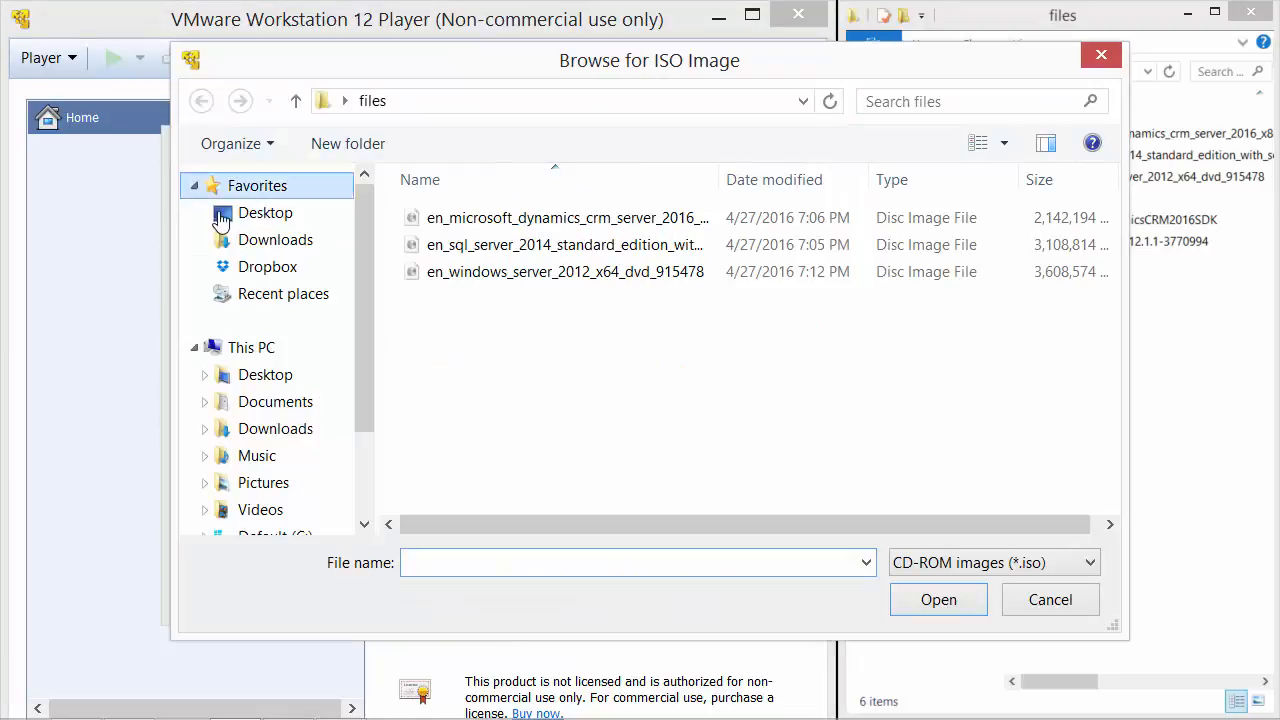
double_click(557, 276)
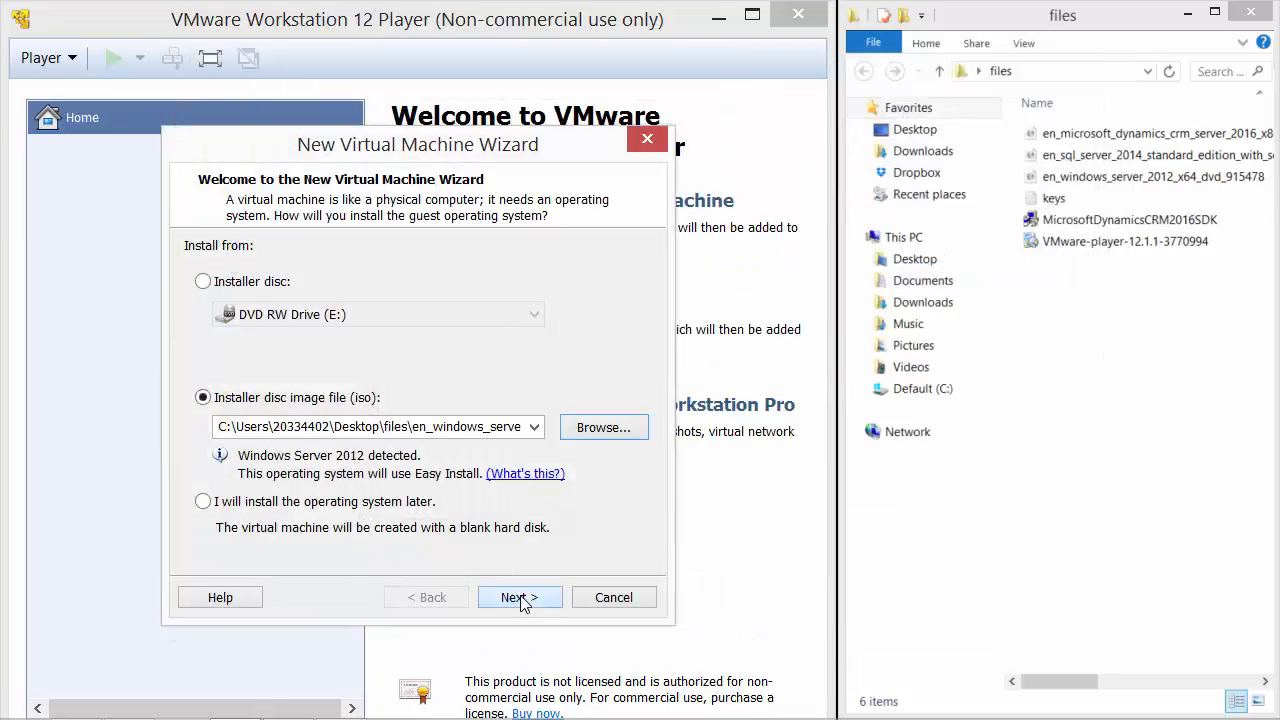
click(521, 597)
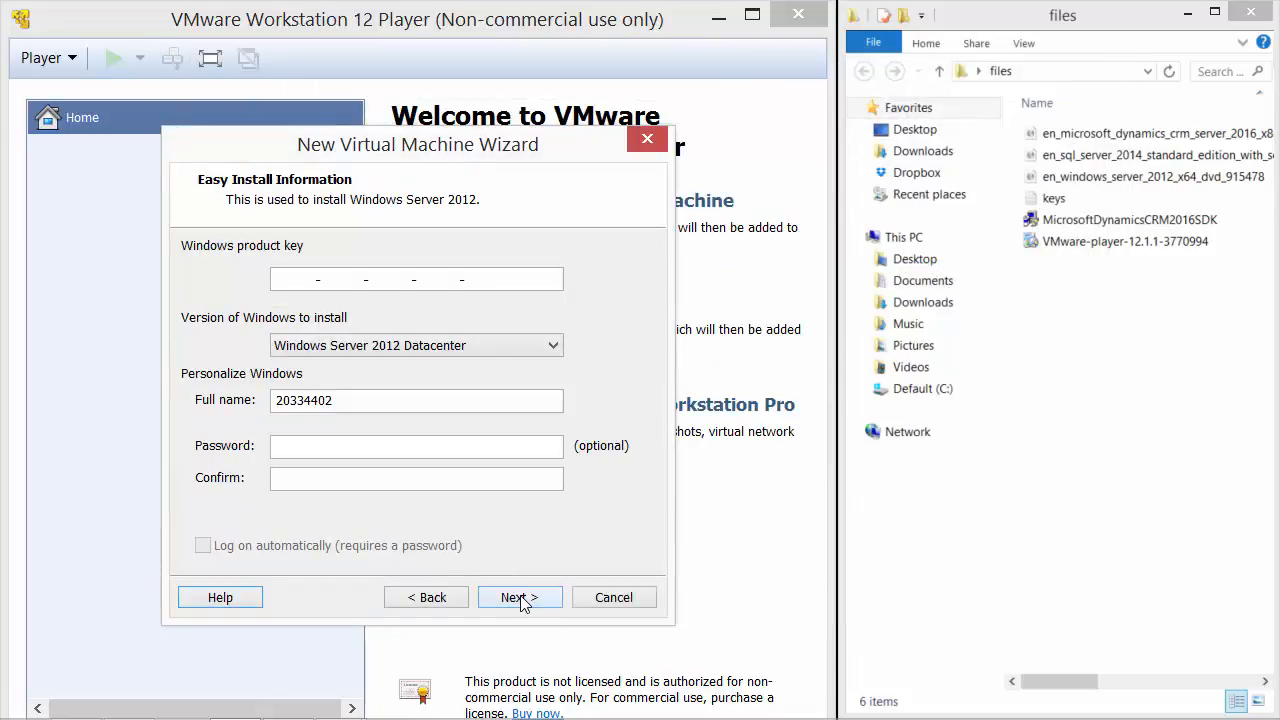
Enter the user's full name, choose Windows Server 2012 Standard, and skip the product key.
drag(369, 400, 254, 417)
text(jere)
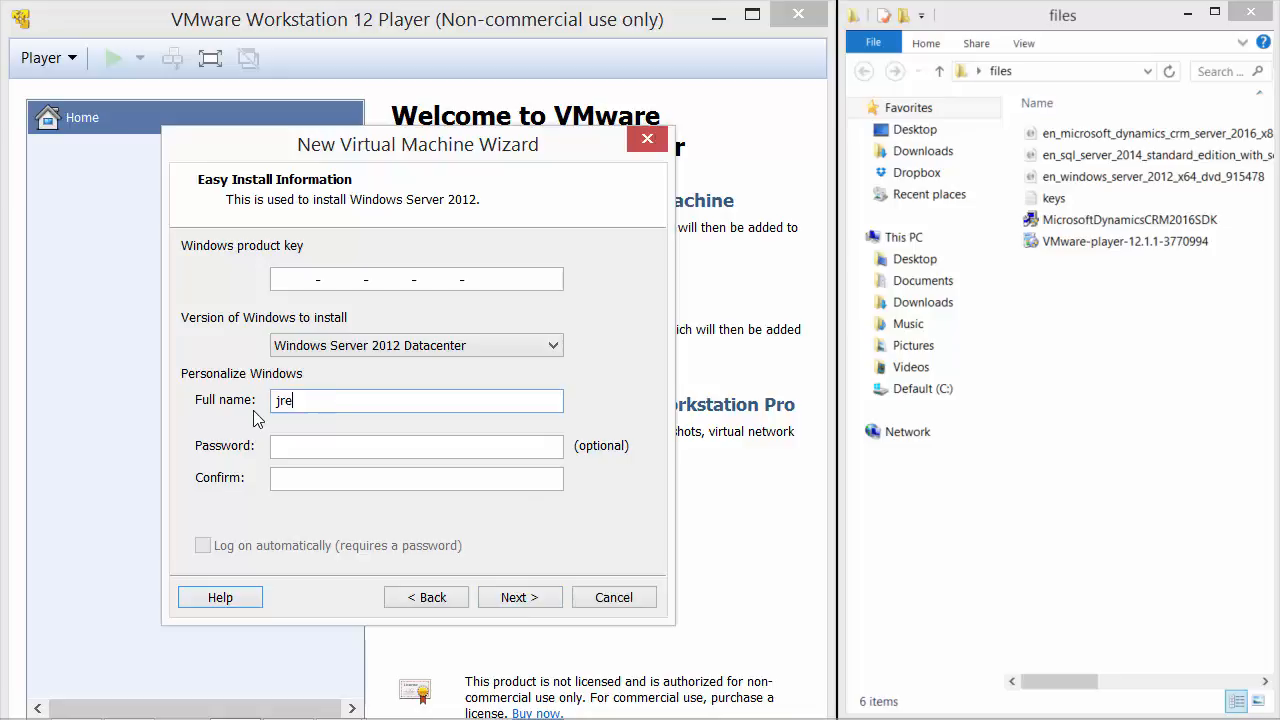
text(m)
key(BackSpace)
key(BackSpace)
key(BackSpace)
text(eremy)
click(480, 345)
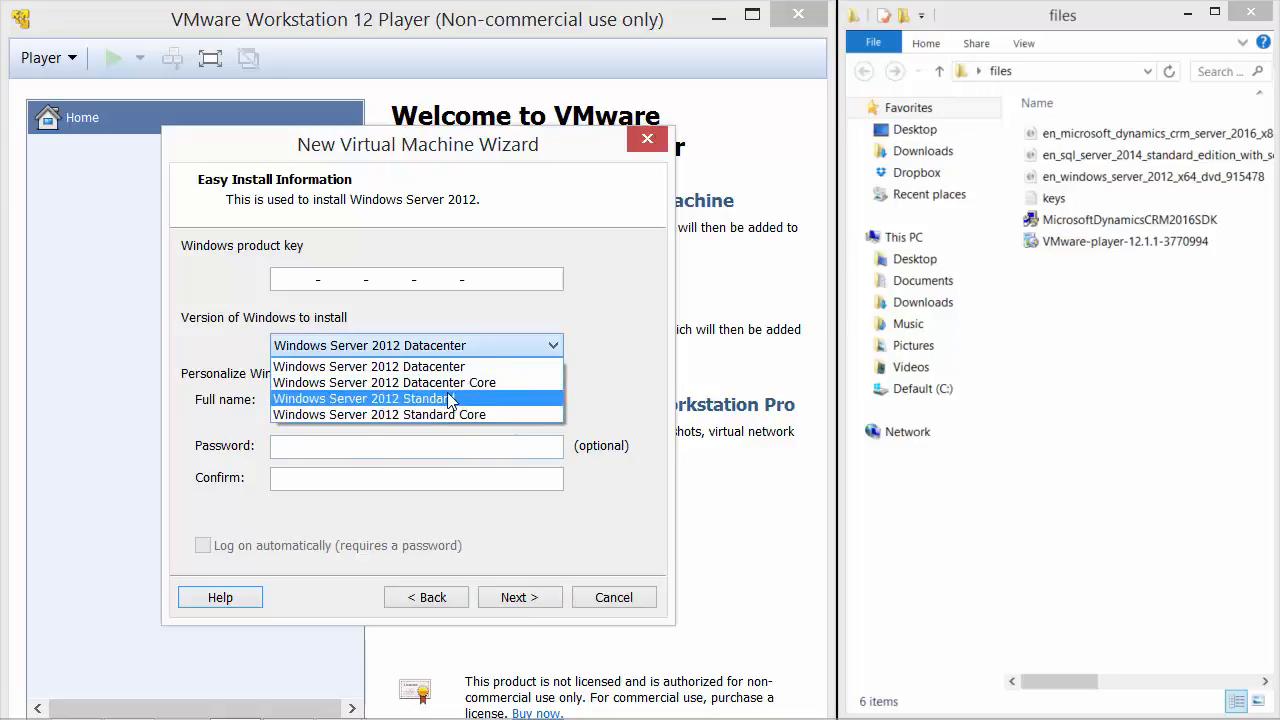
click(444, 399)
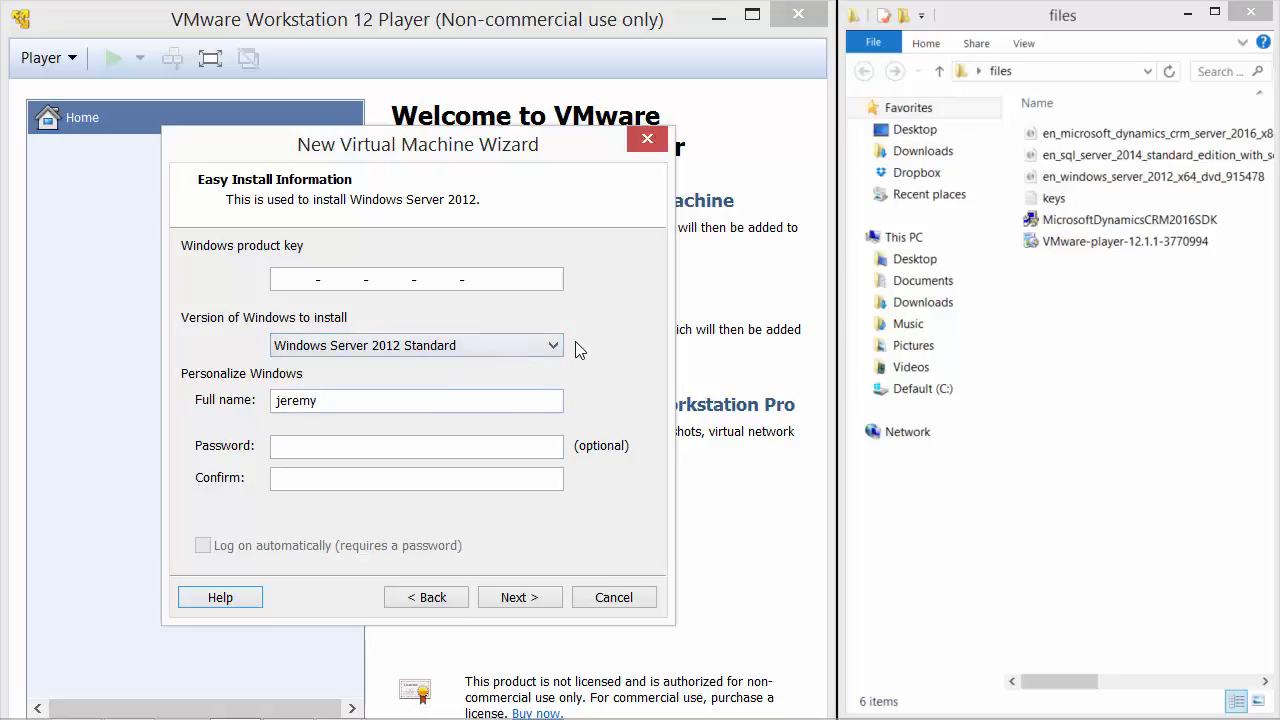
click(520, 597)
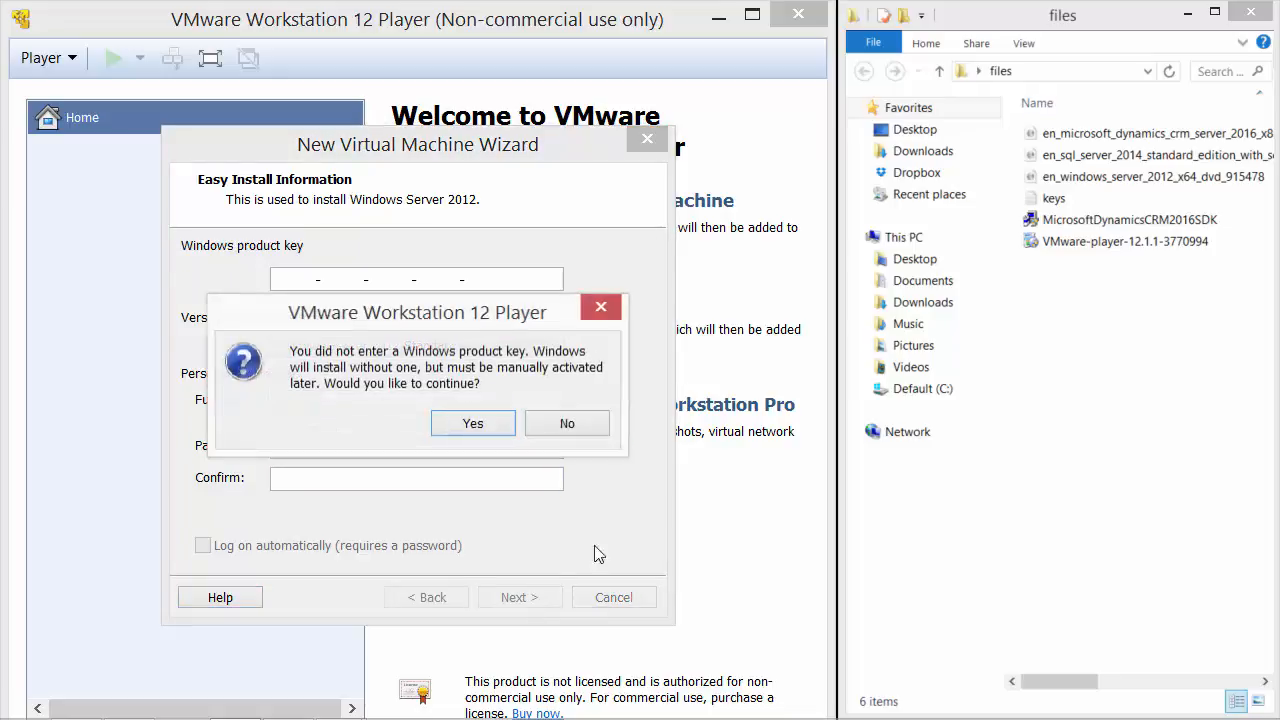
click(473, 423)
Store the machine in the CRM2K16 folder and keep the 60 GB disk.
click(601, 348)
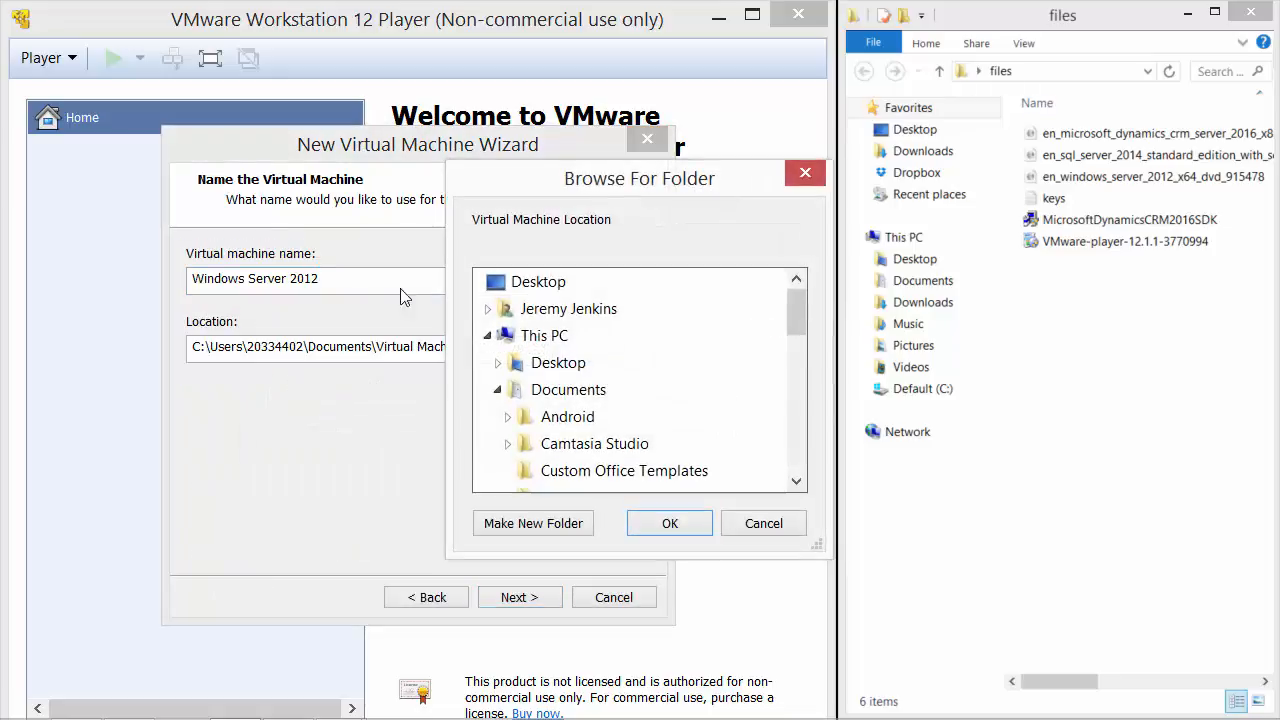
click(487, 335)
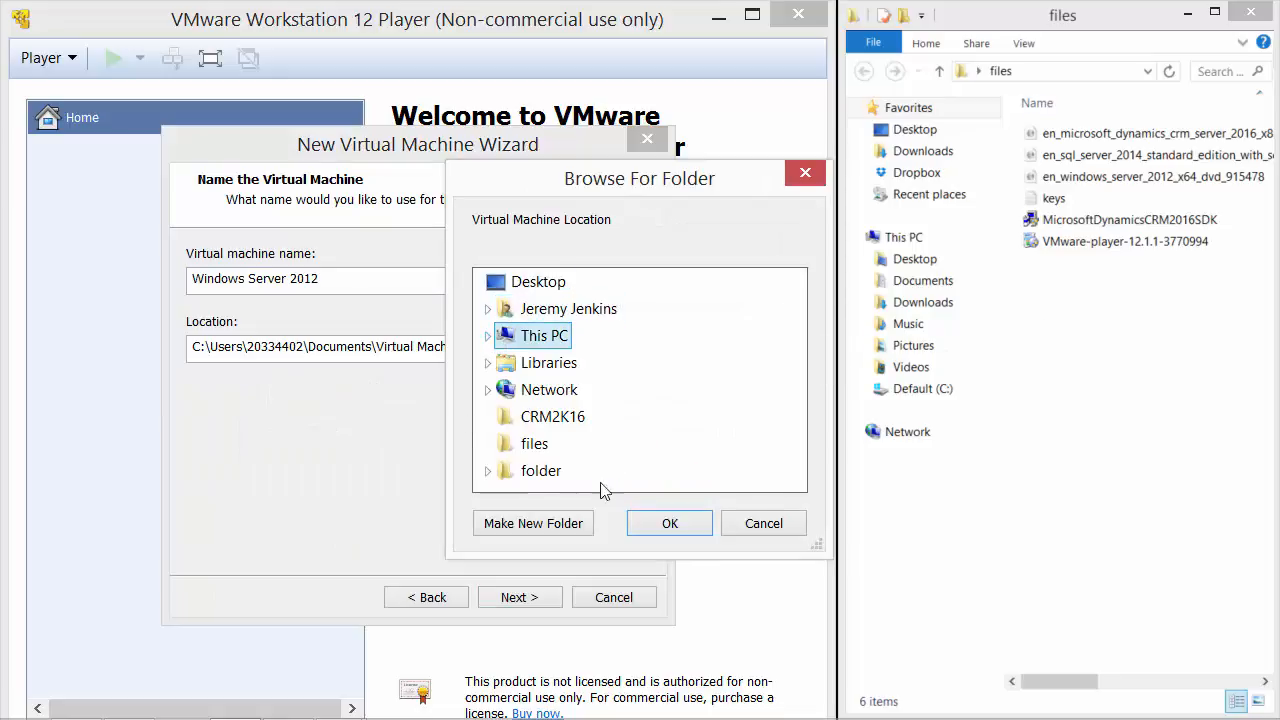
click(553, 416)
click(667, 522)
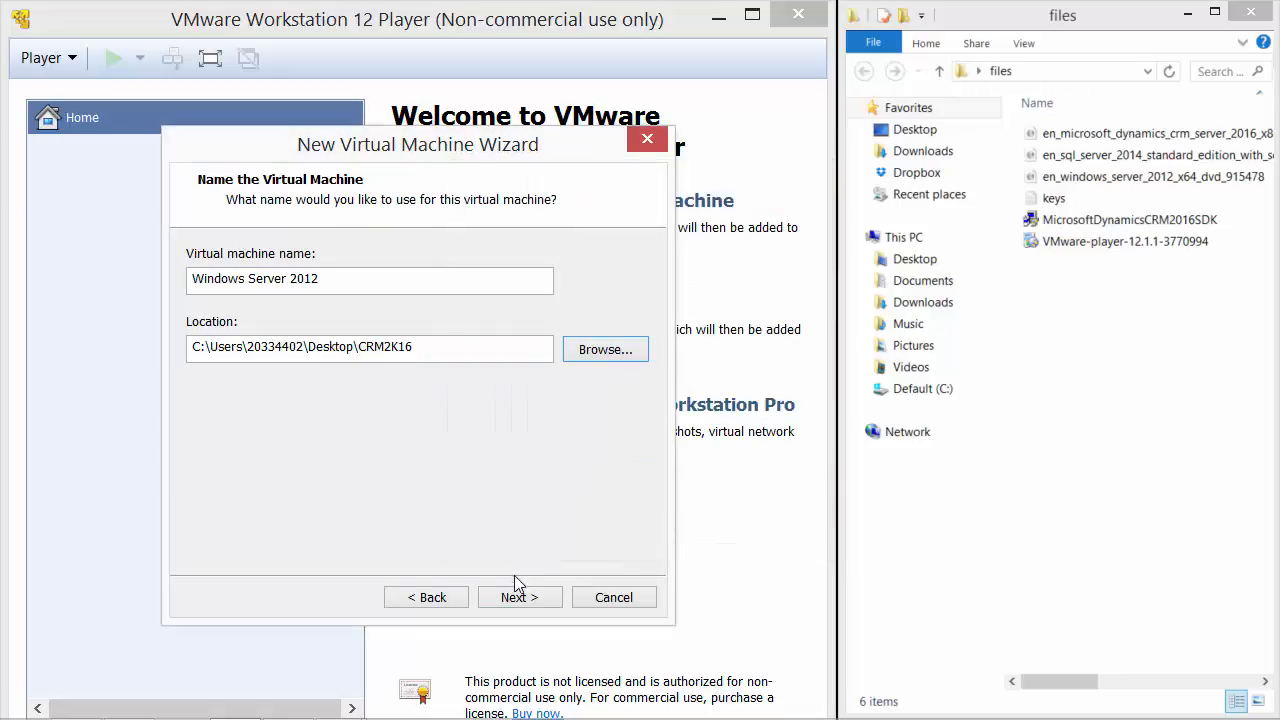
click(516, 597)
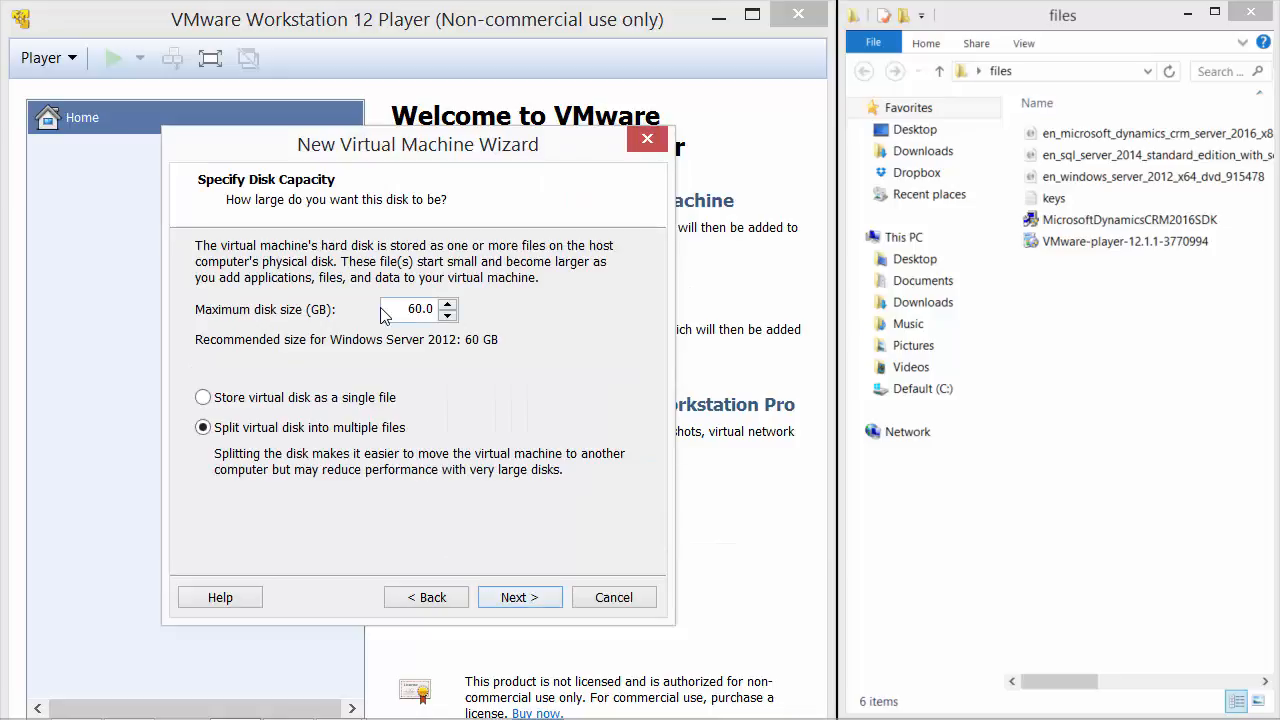
key(Return)
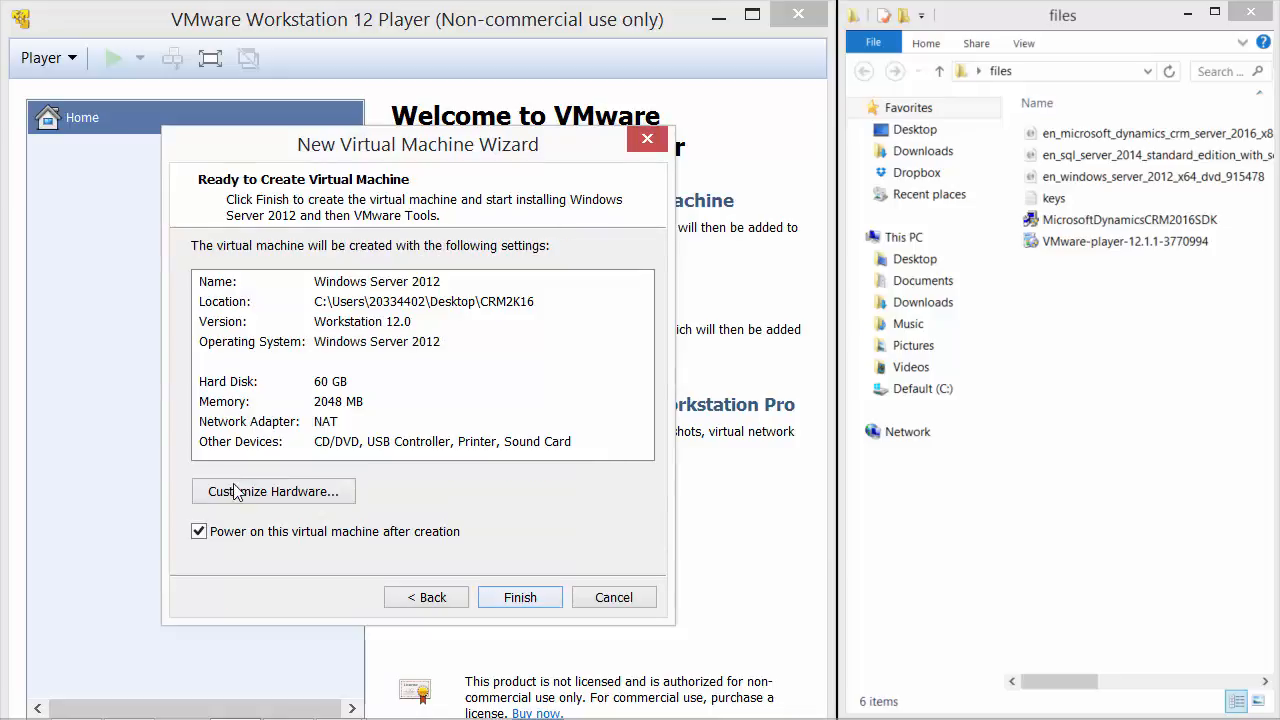
Raise the virtual machine's memory from 2048 MB to 4096 MB.
click(240, 489)
drag(646, 155, 766, 171)
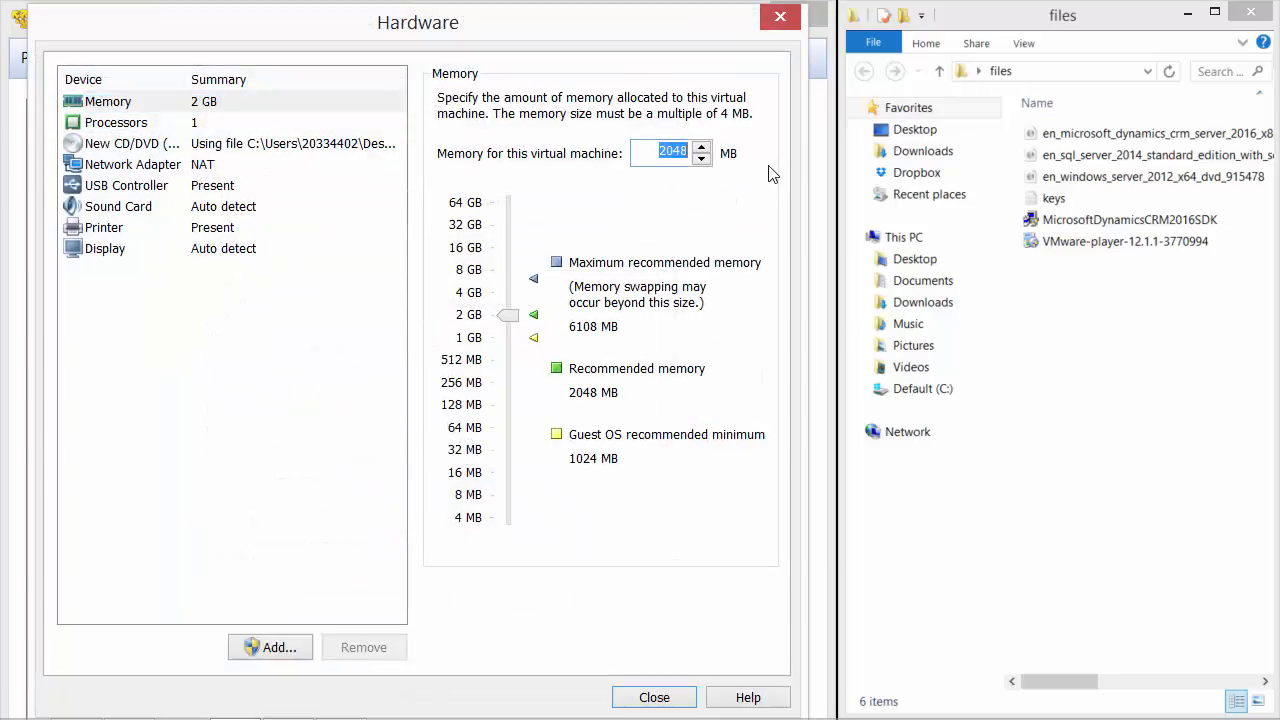
text(4096)
key(Tab)
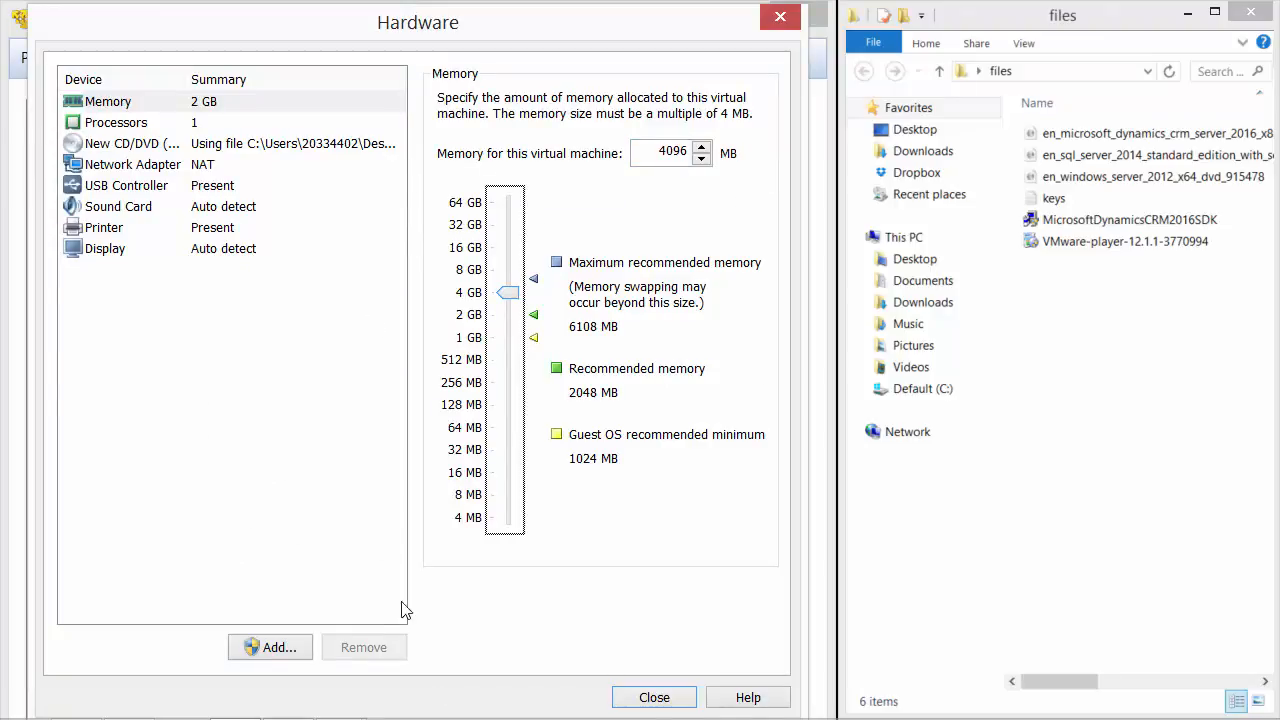
click(640, 697)
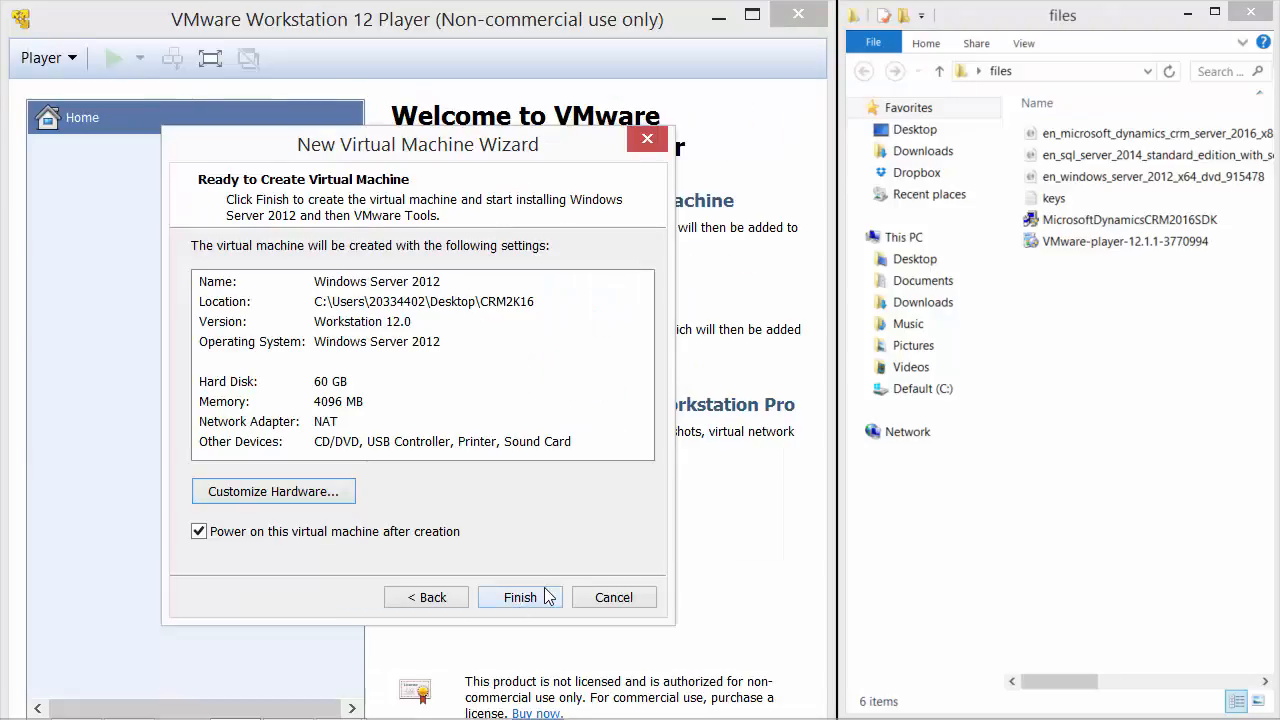
Finish and power on the VM, postpone the VMware Tools download, and maximize the Player window.
click(512, 597)
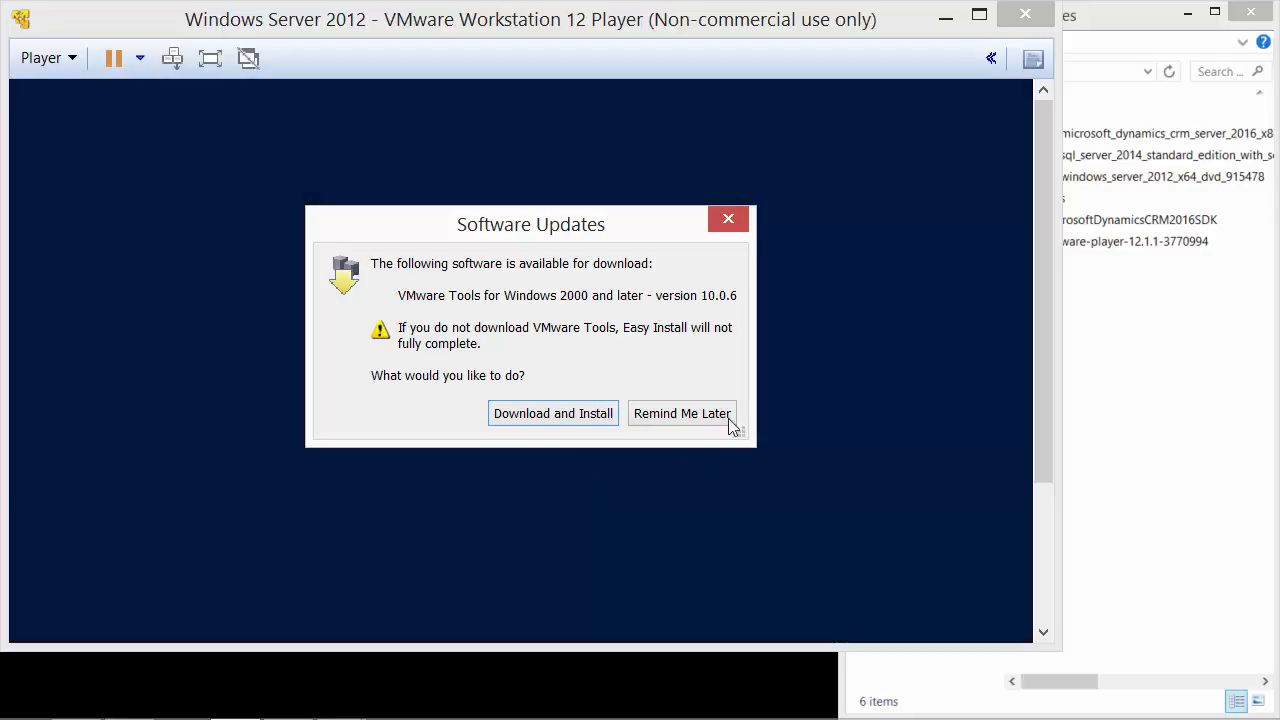
click(707, 416)
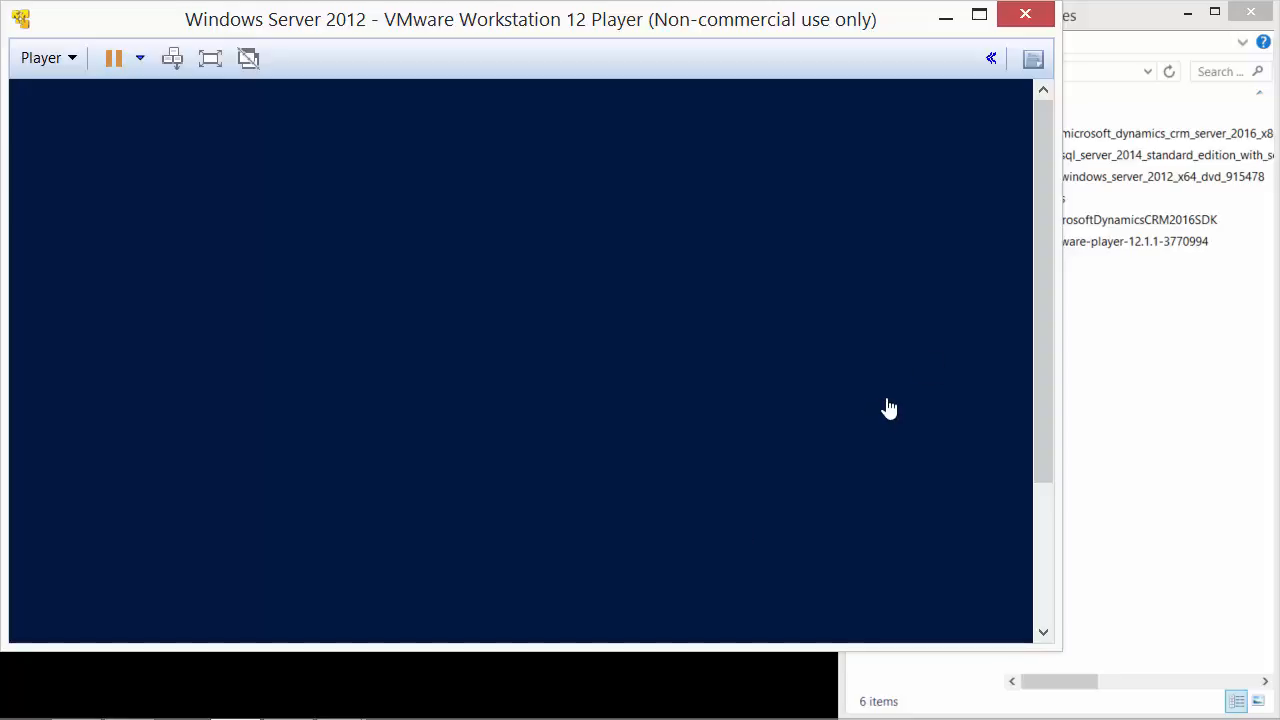
click(979, 15)
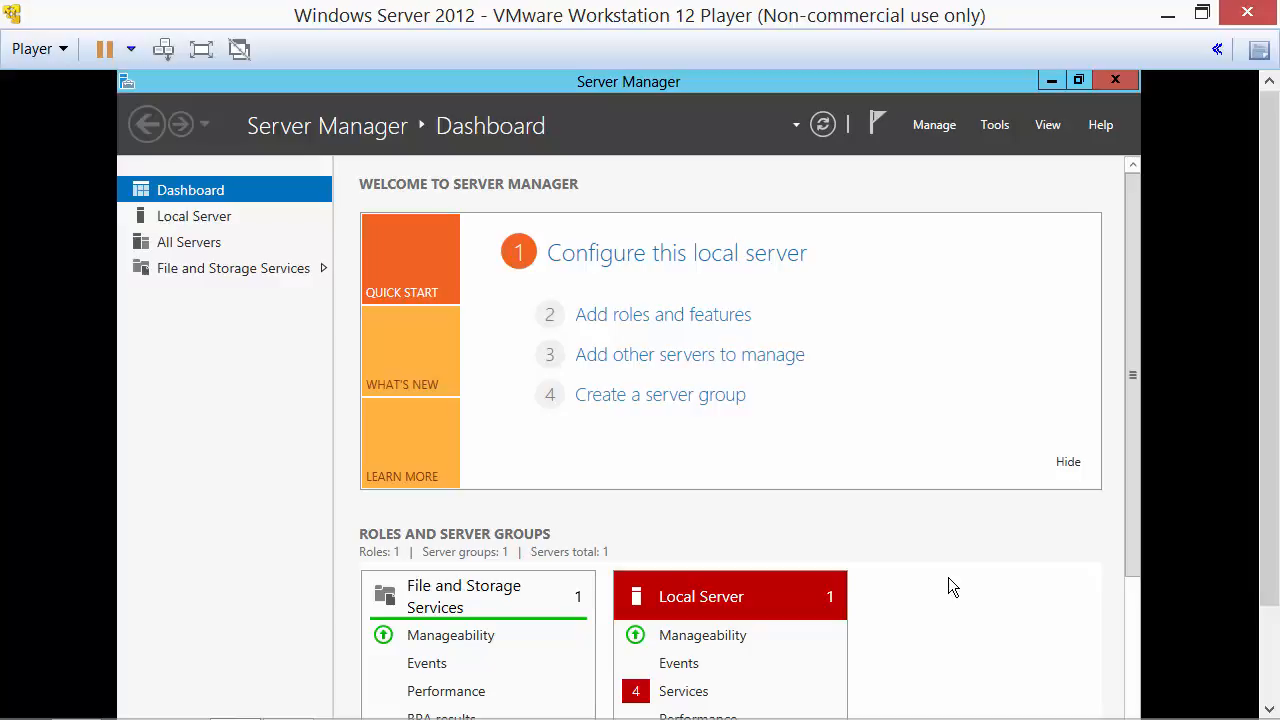
Launch Add Roles and Features, keeping role-based installation on the local server.
click(688, 319)
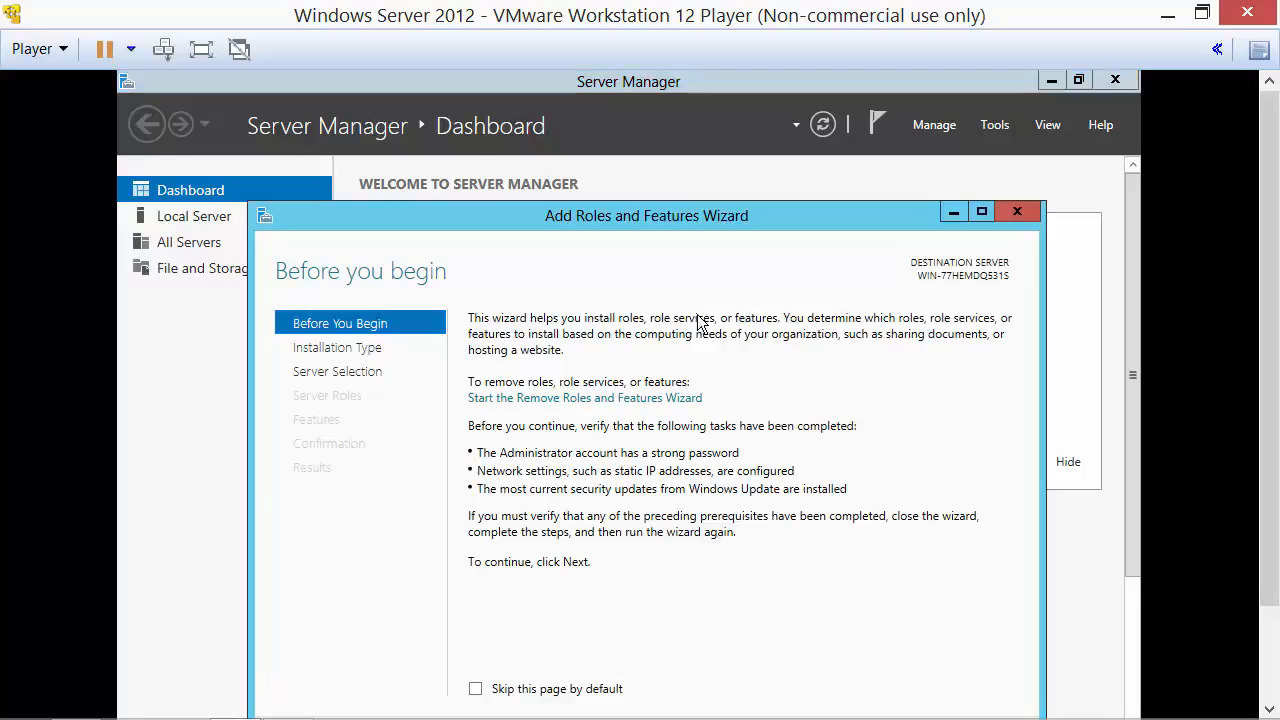
drag(696, 215, 697, 117)
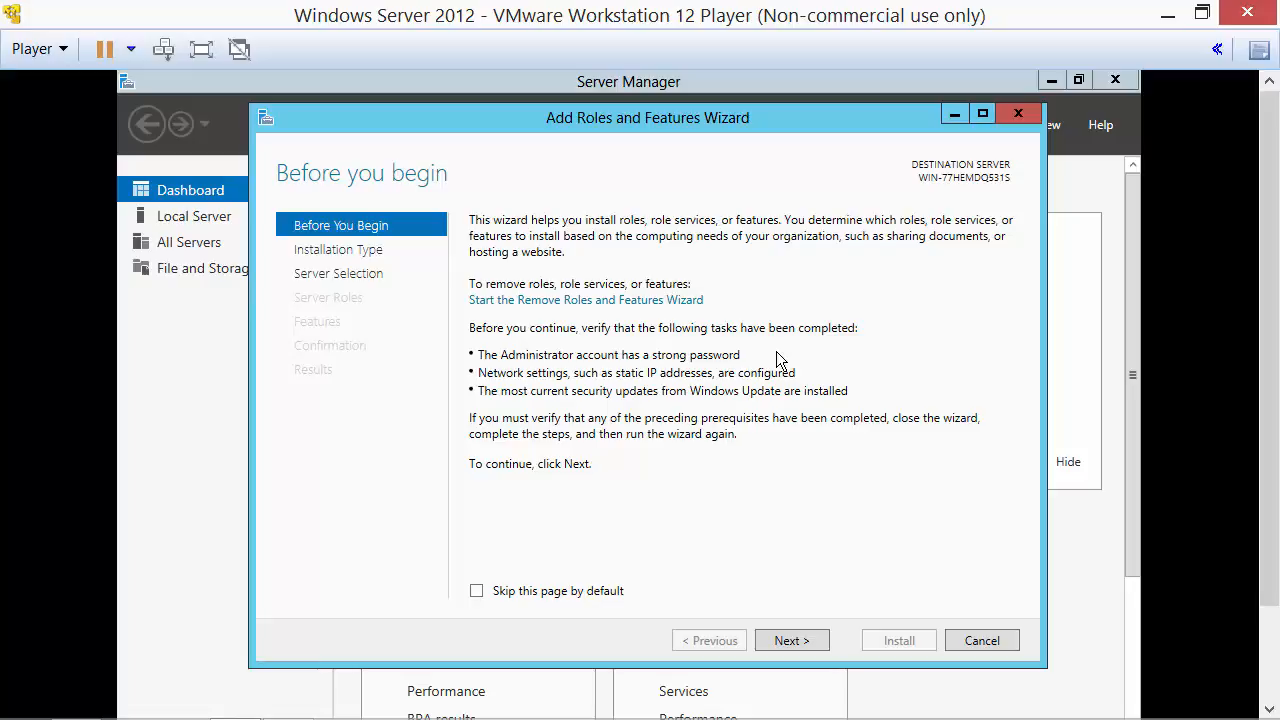
click(805, 640)
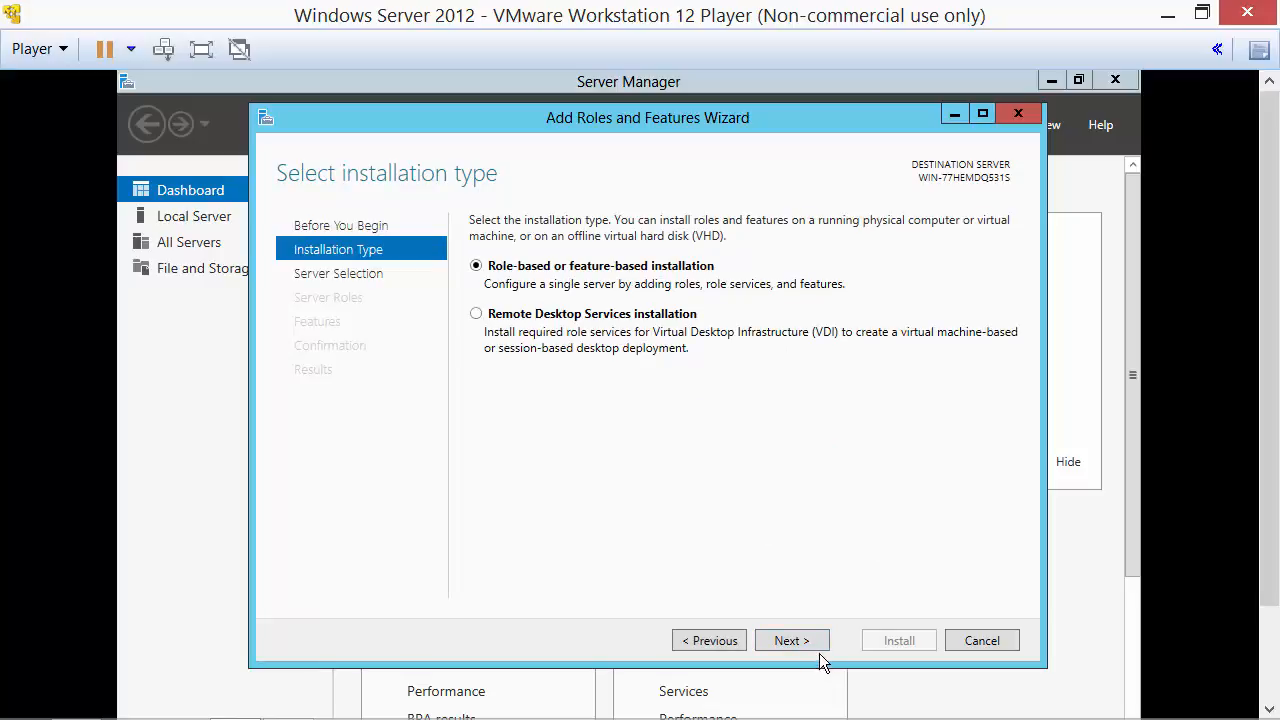
click(789, 641)
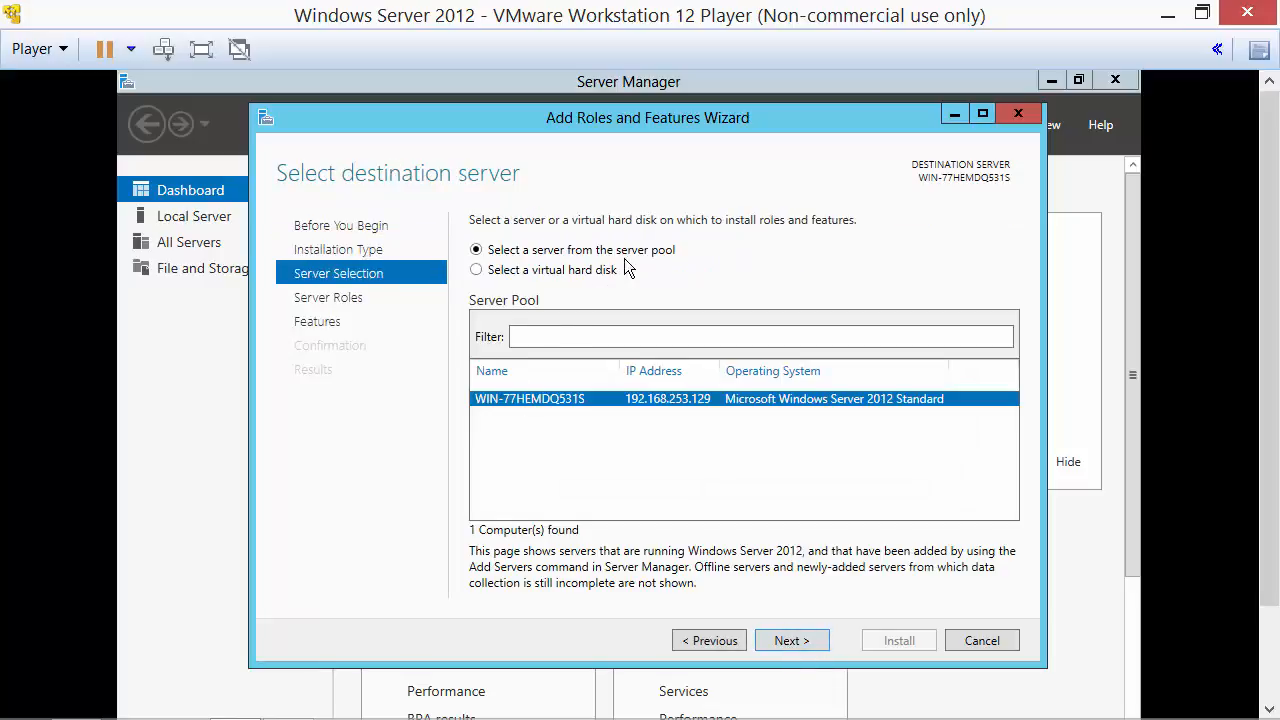
click(792, 641)
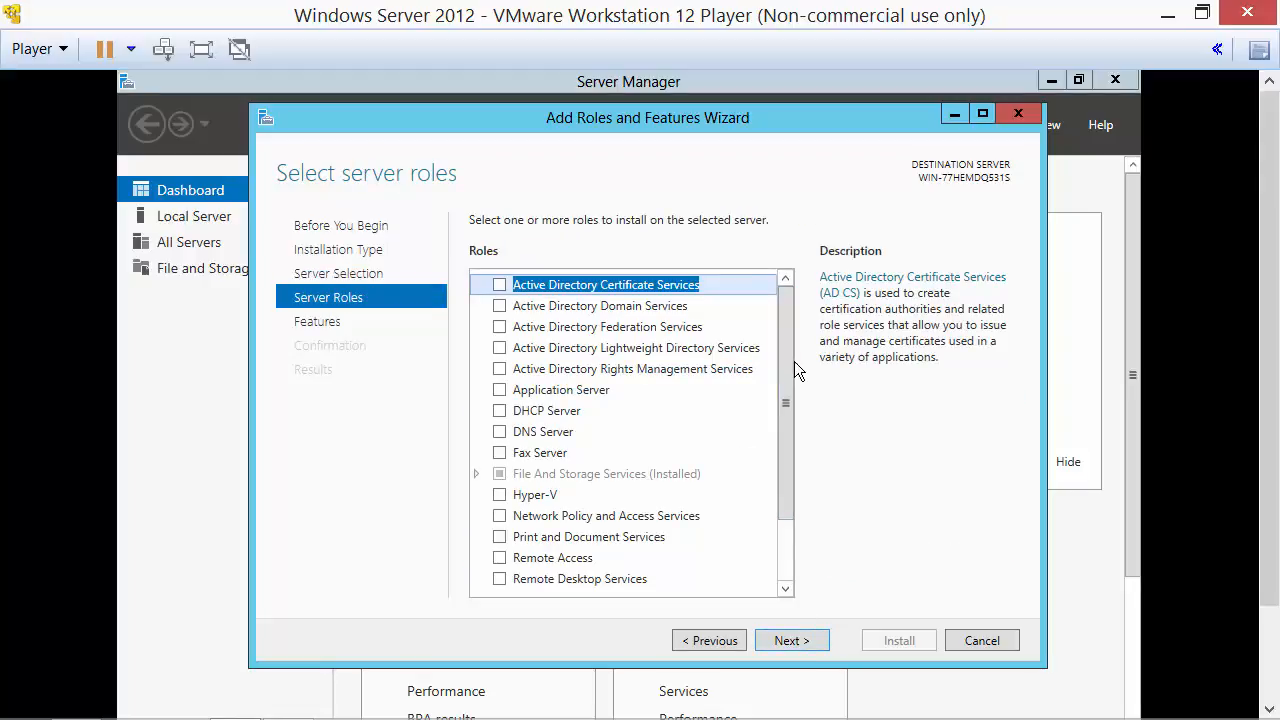
Add the Active Directory Domain Services and Web Server (IIS) roles with their required features.
click(500, 307)
click(706, 557)
scroll(789, 562, down, 2)
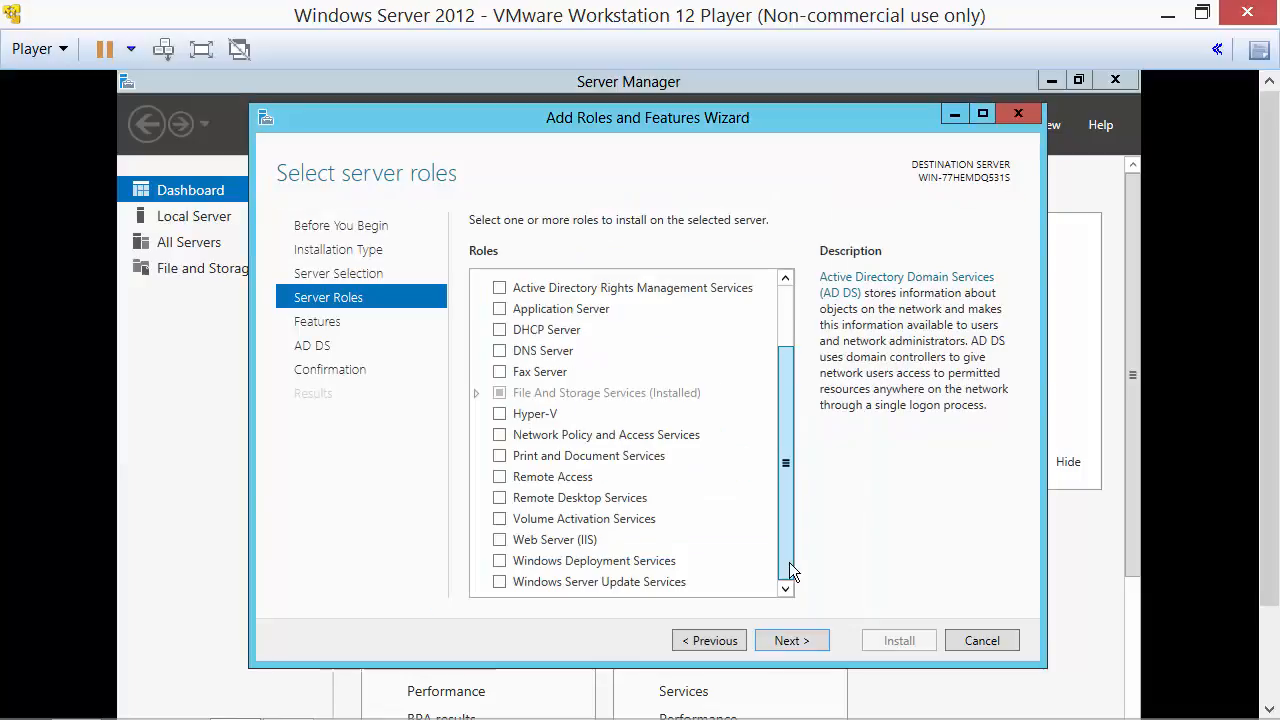
click(499, 539)
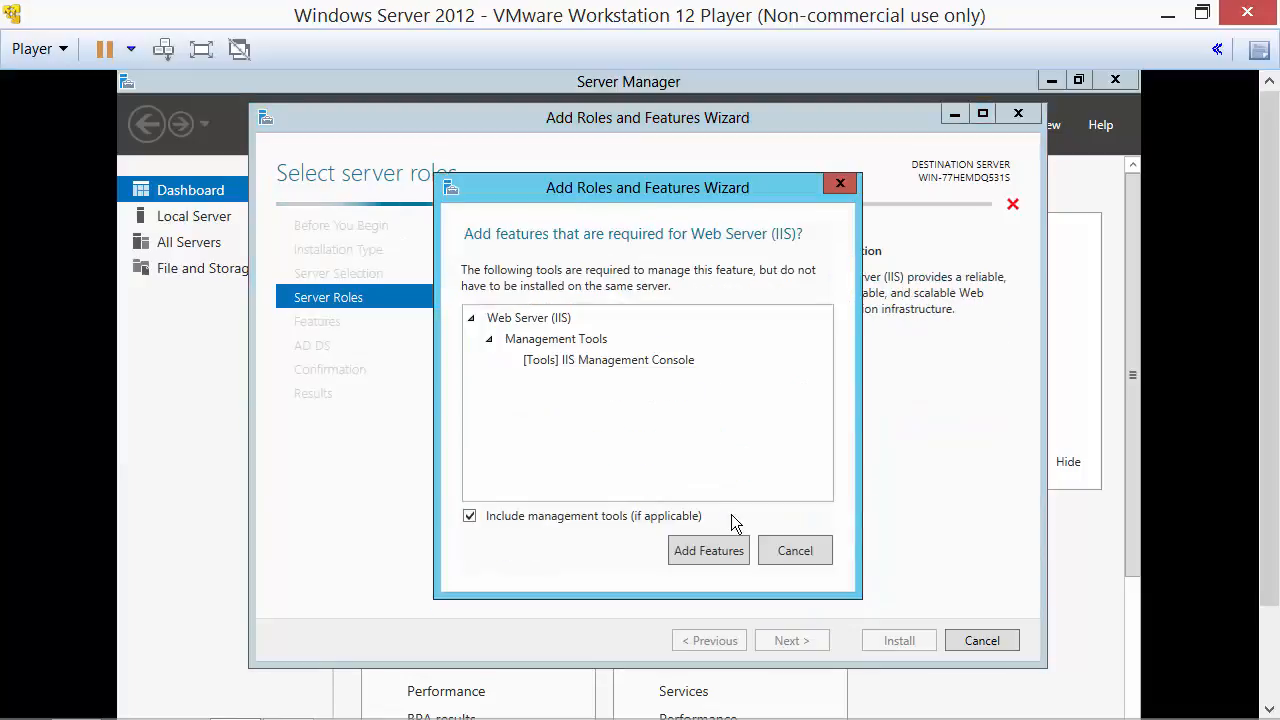
click(709, 547)
click(780, 641)
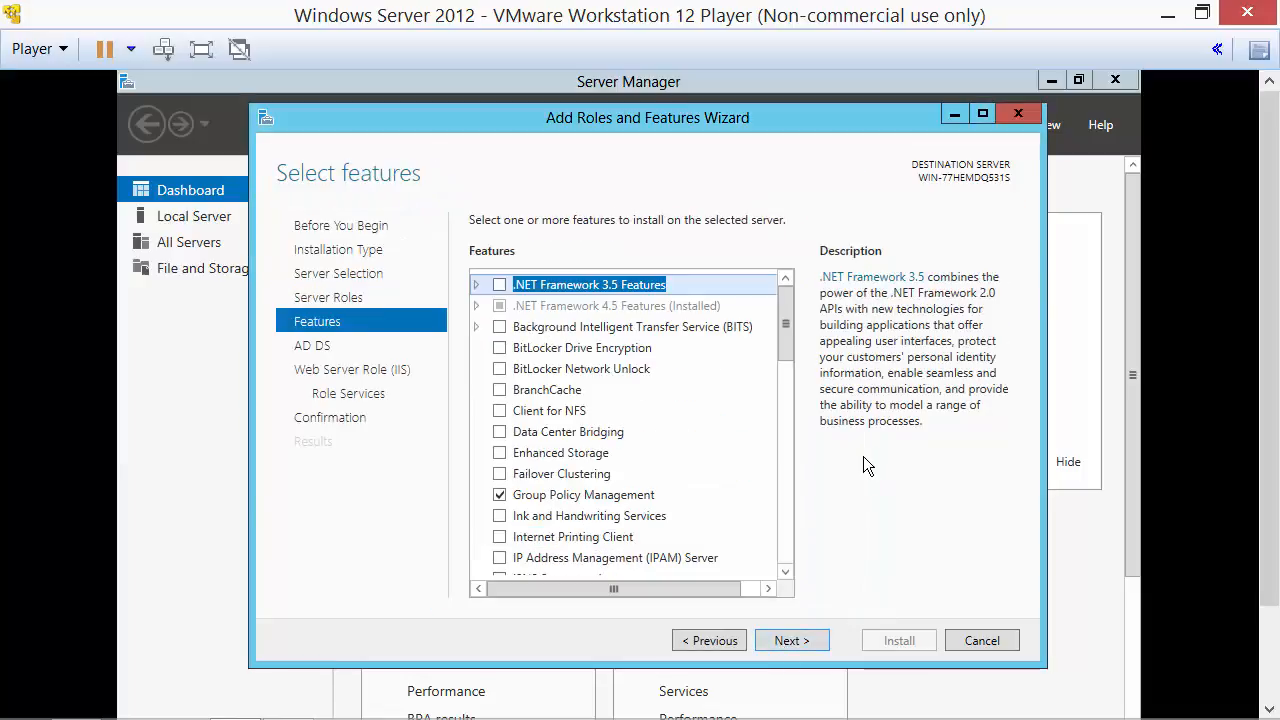
Include Windows Authentication in the web server role services and install the roles.
drag(788, 322, 792, 555)
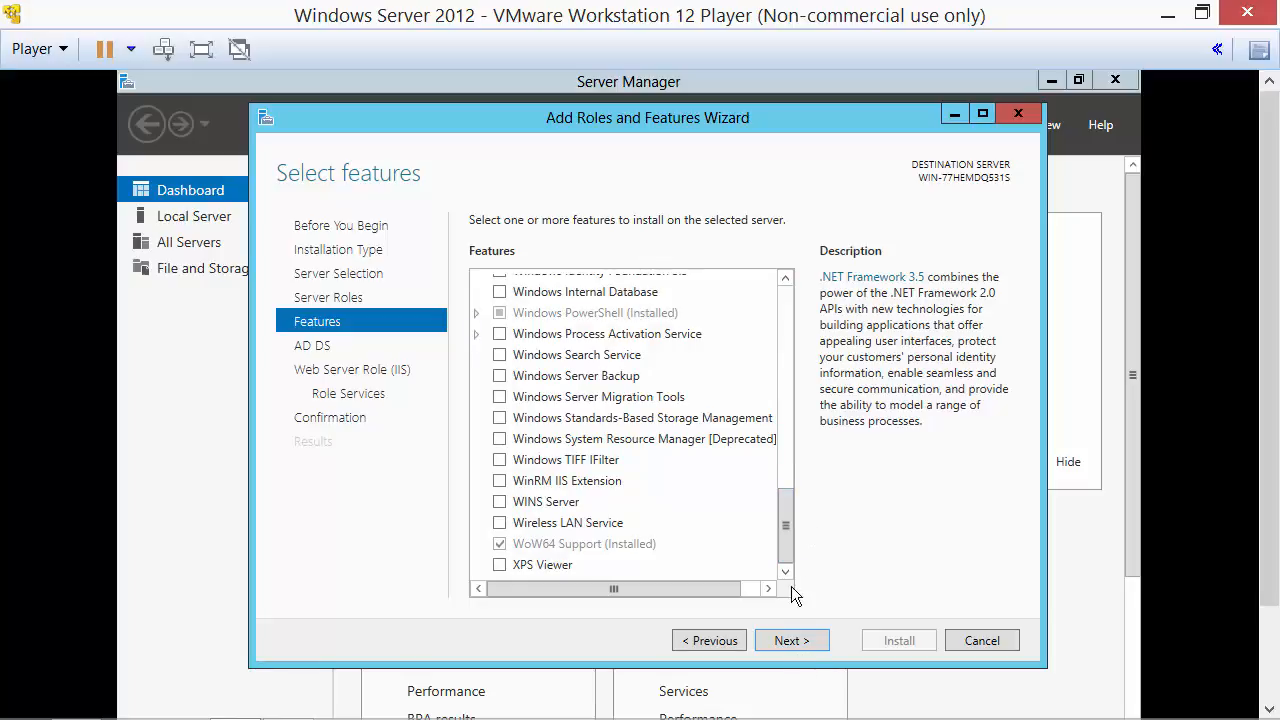
click(798, 645)
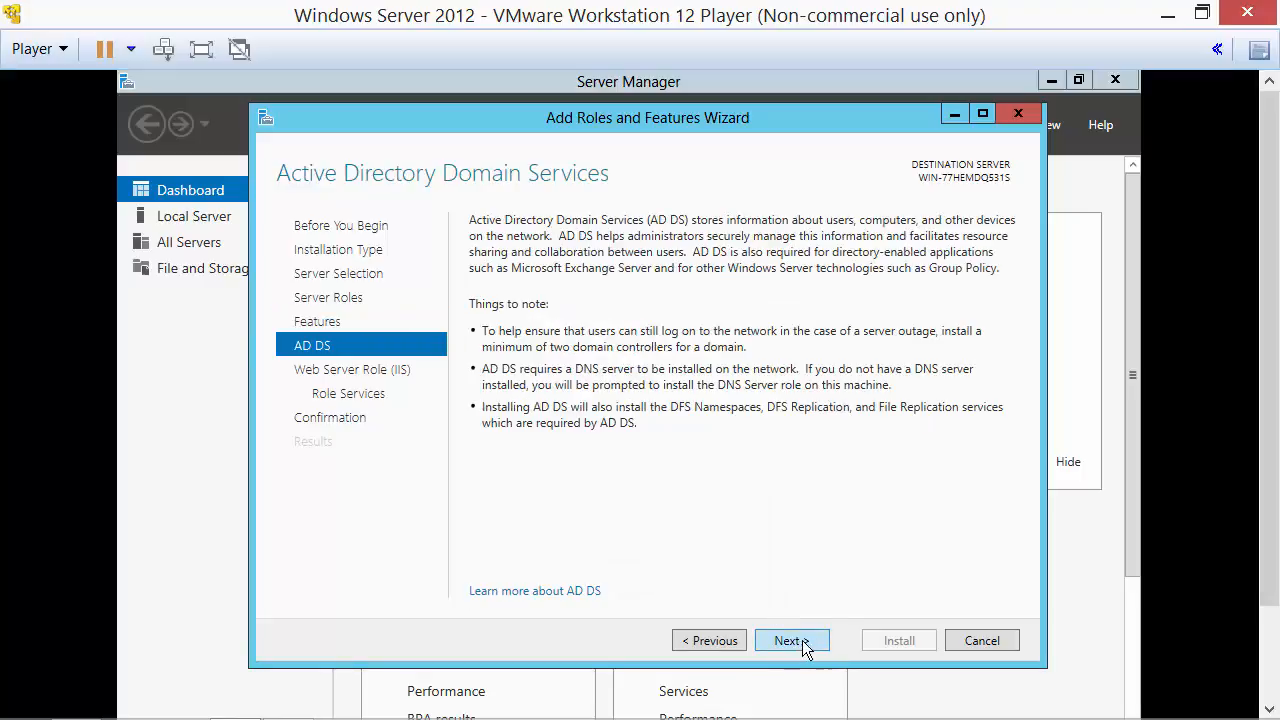
click(792, 640)
click(792, 640)
drag(792, 368, 790, 498)
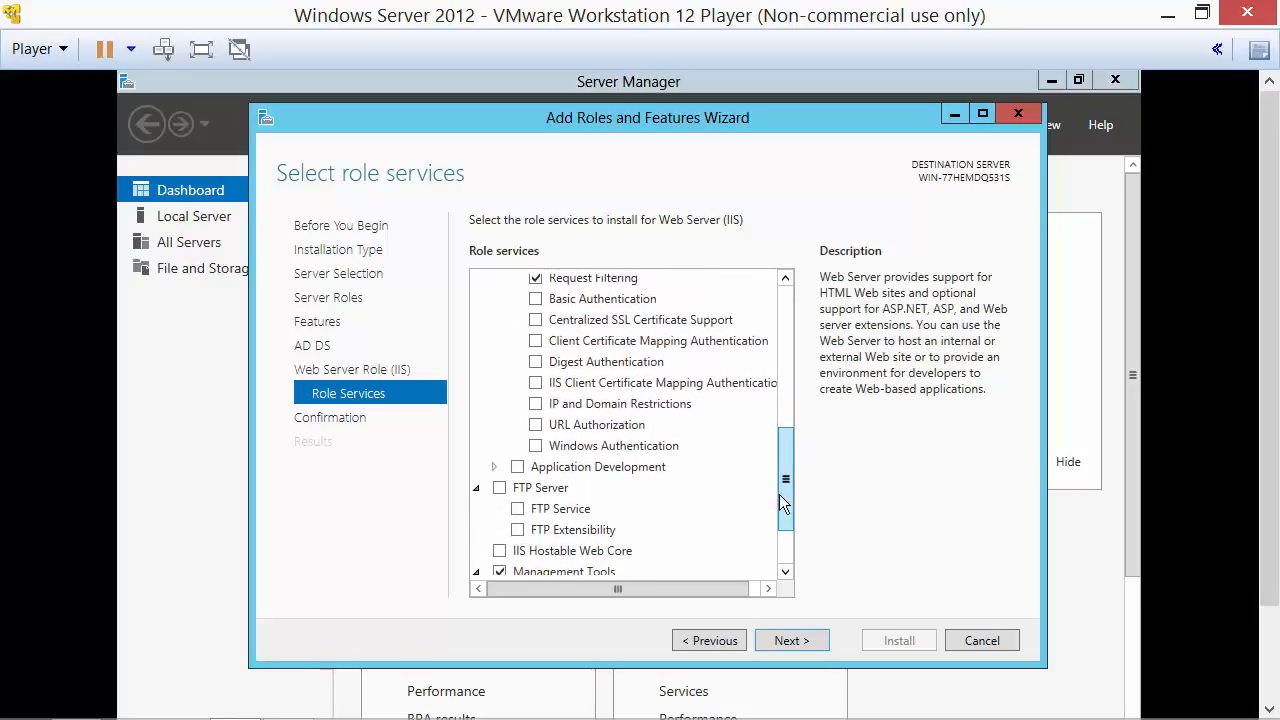
click(538, 450)
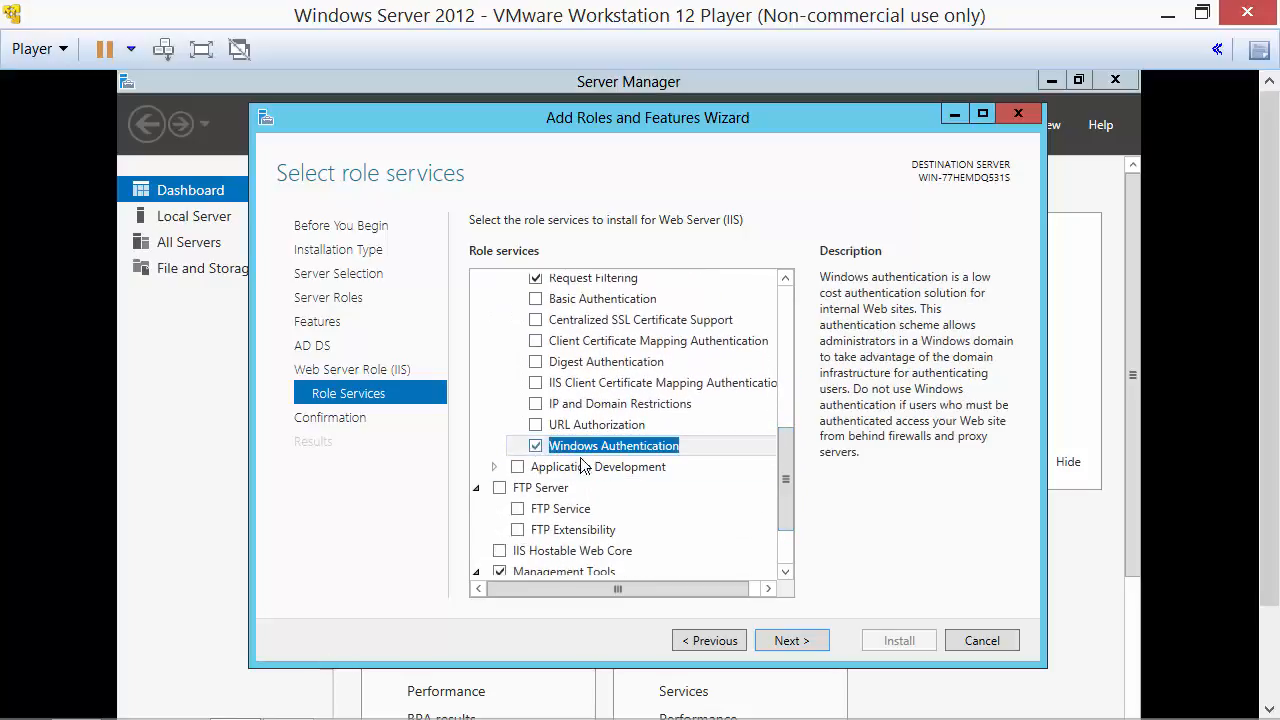
key(Return)
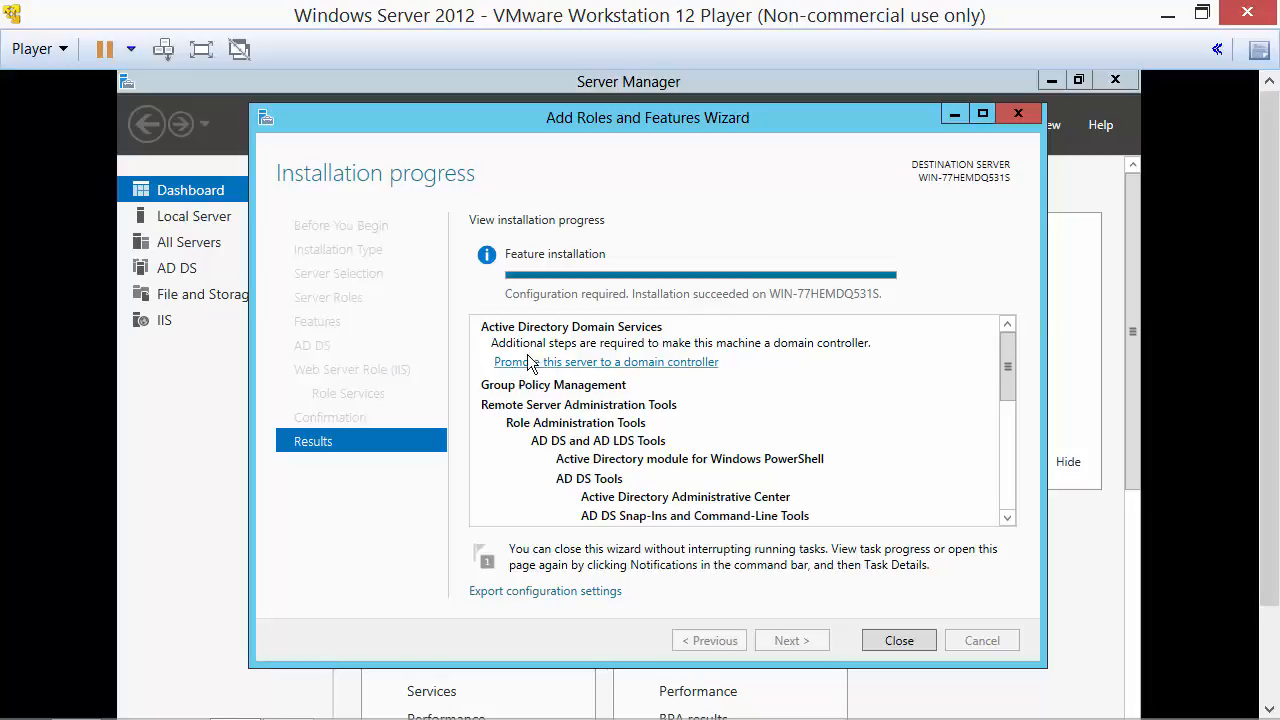
click(686, 364)
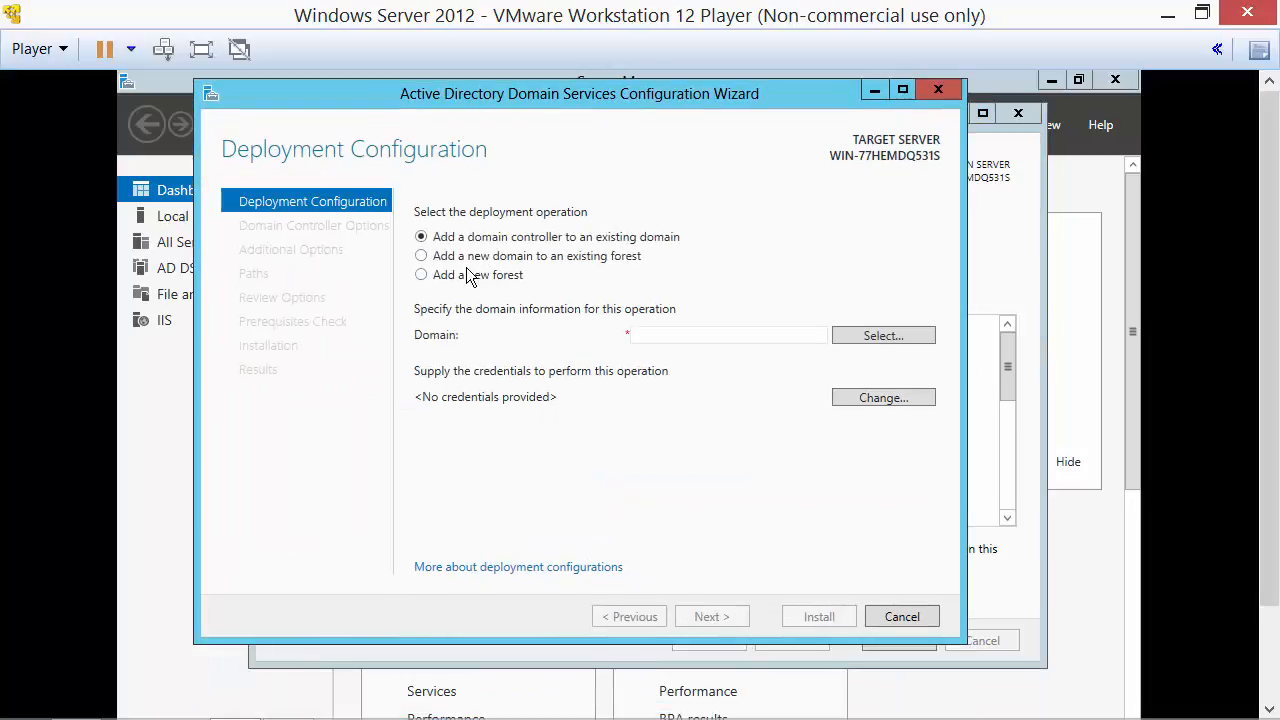
Create a new forest with root domain dev.local and clear the DNS server option.
click(462, 277)
click(687, 334)
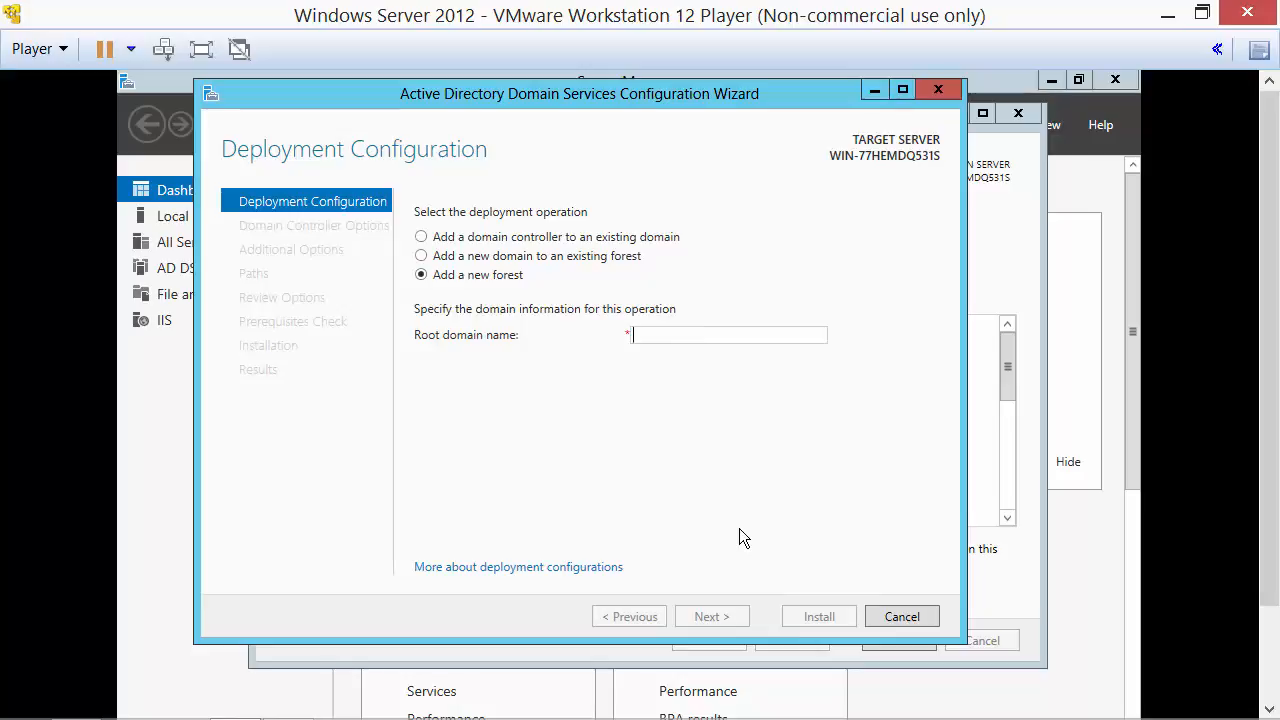
text(dev.local)
key(Return)
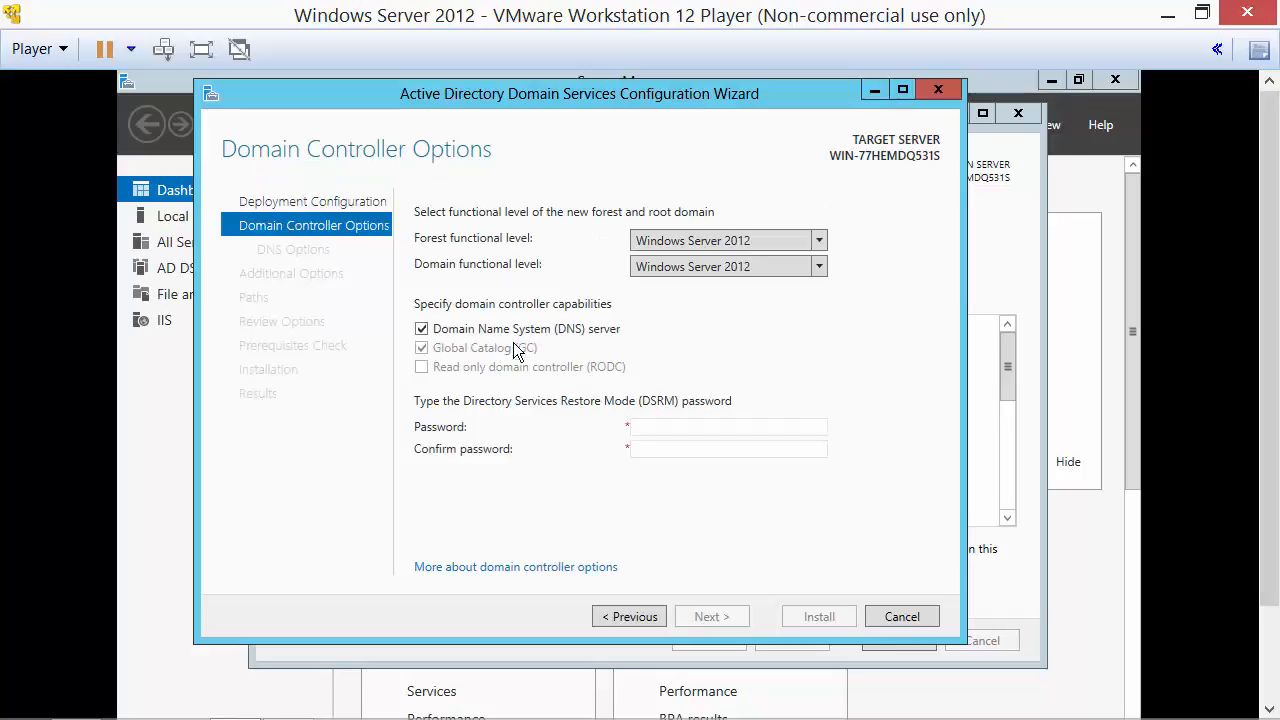
click(421, 329)
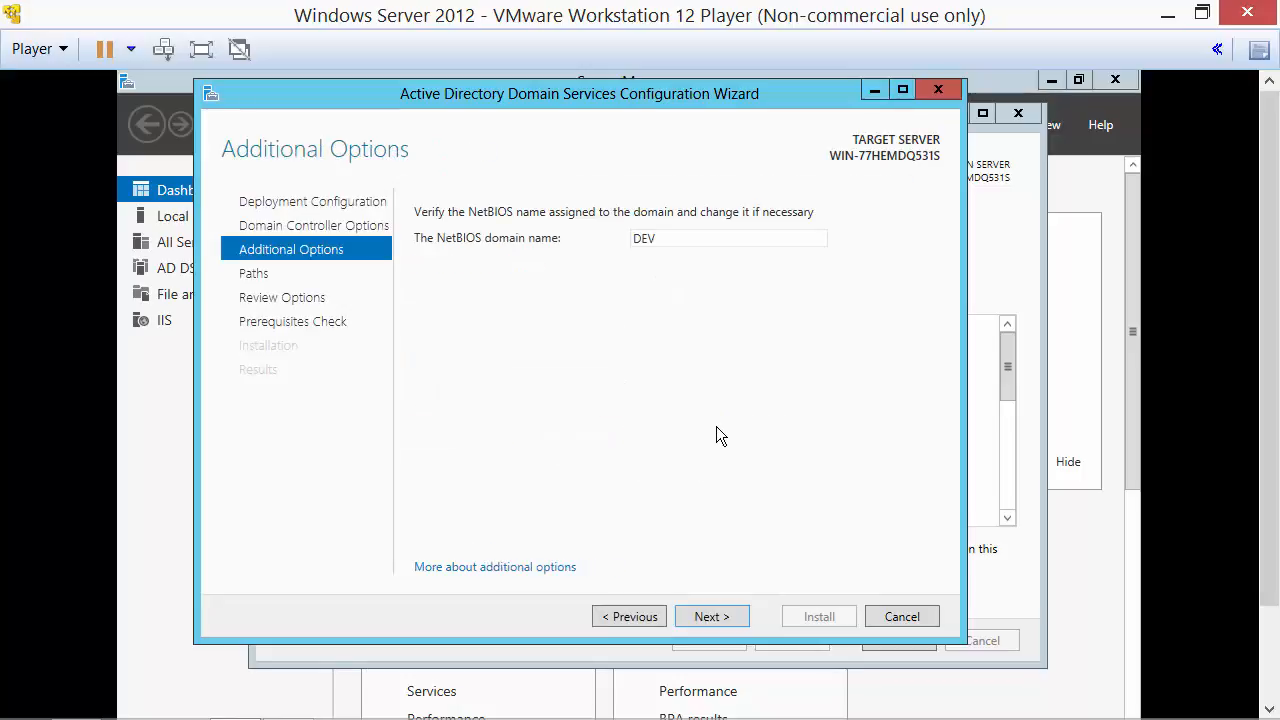
Advance past Paths and Review Options, run the prerequisites check, then close the role wizard.
click(716, 623)
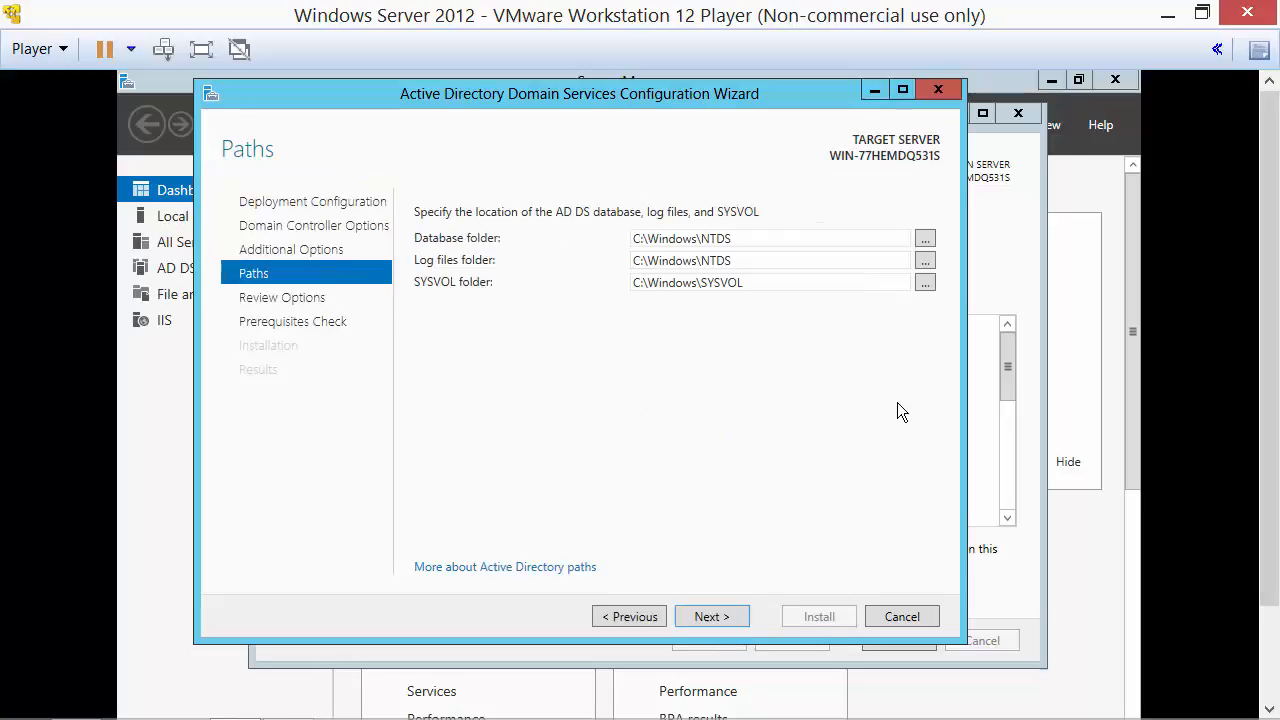
click(712, 616)
click(712, 616)
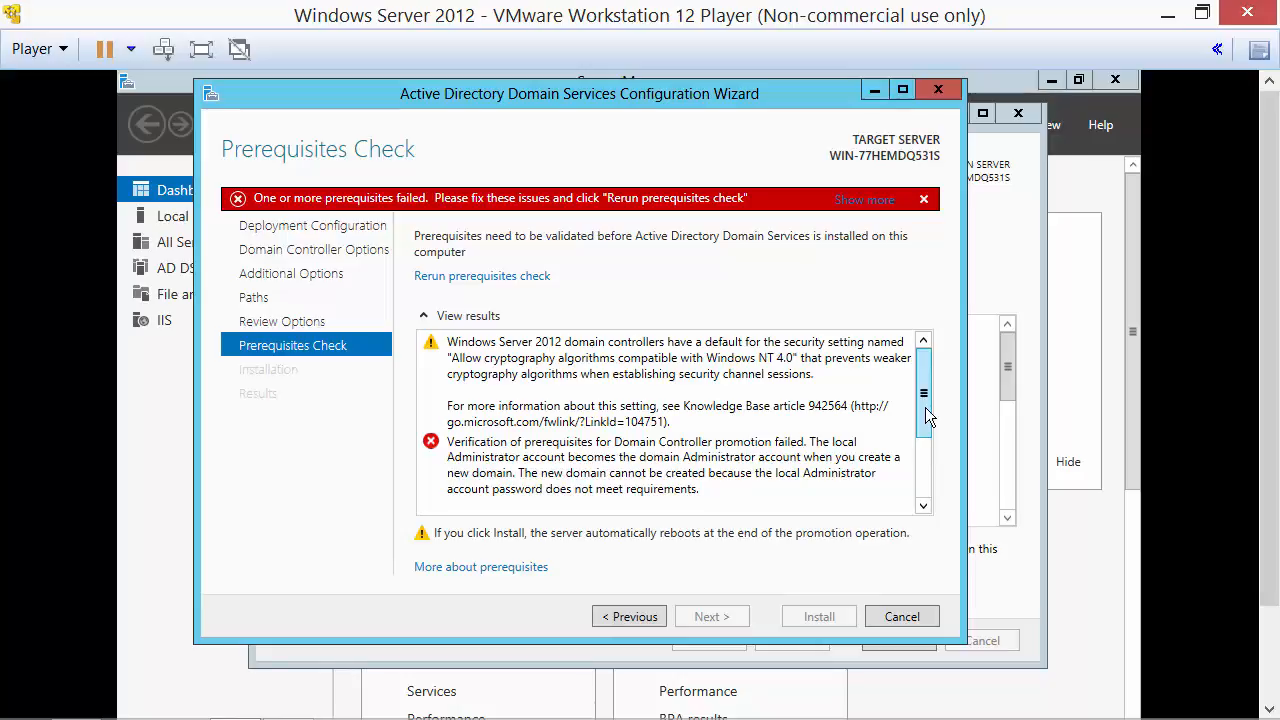
drag(925, 407, 925, 422)
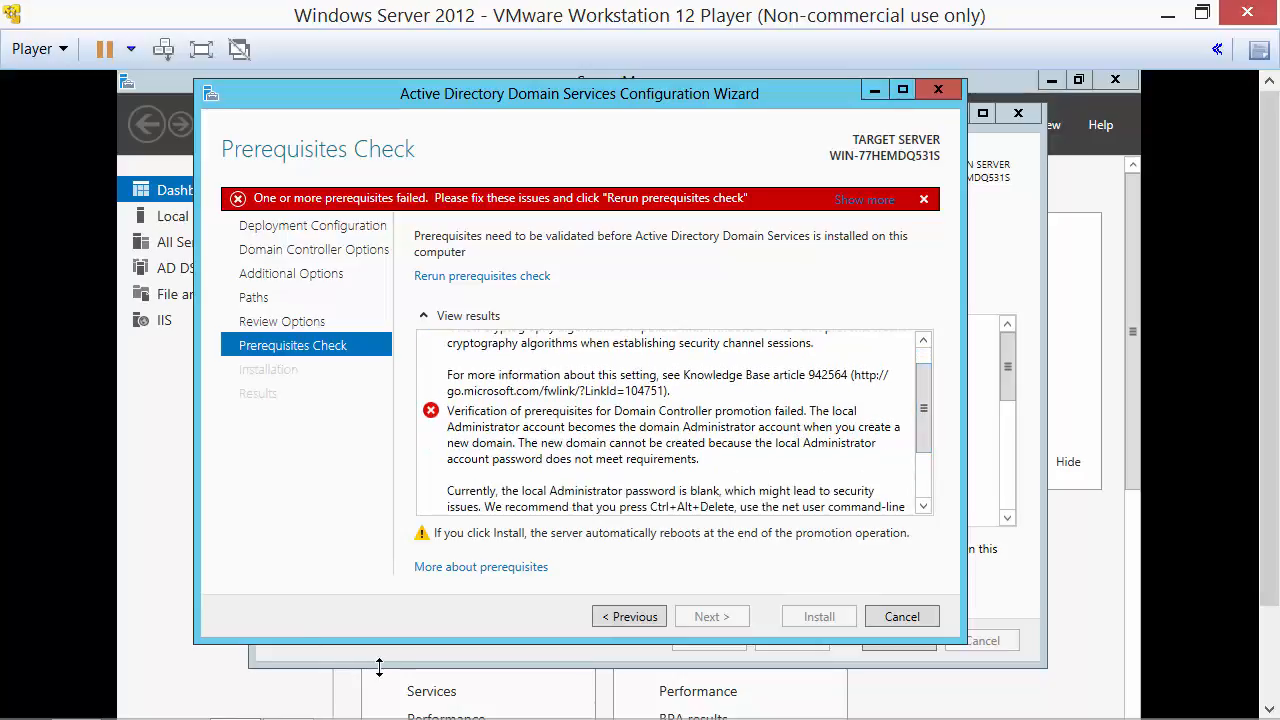
key(shift)
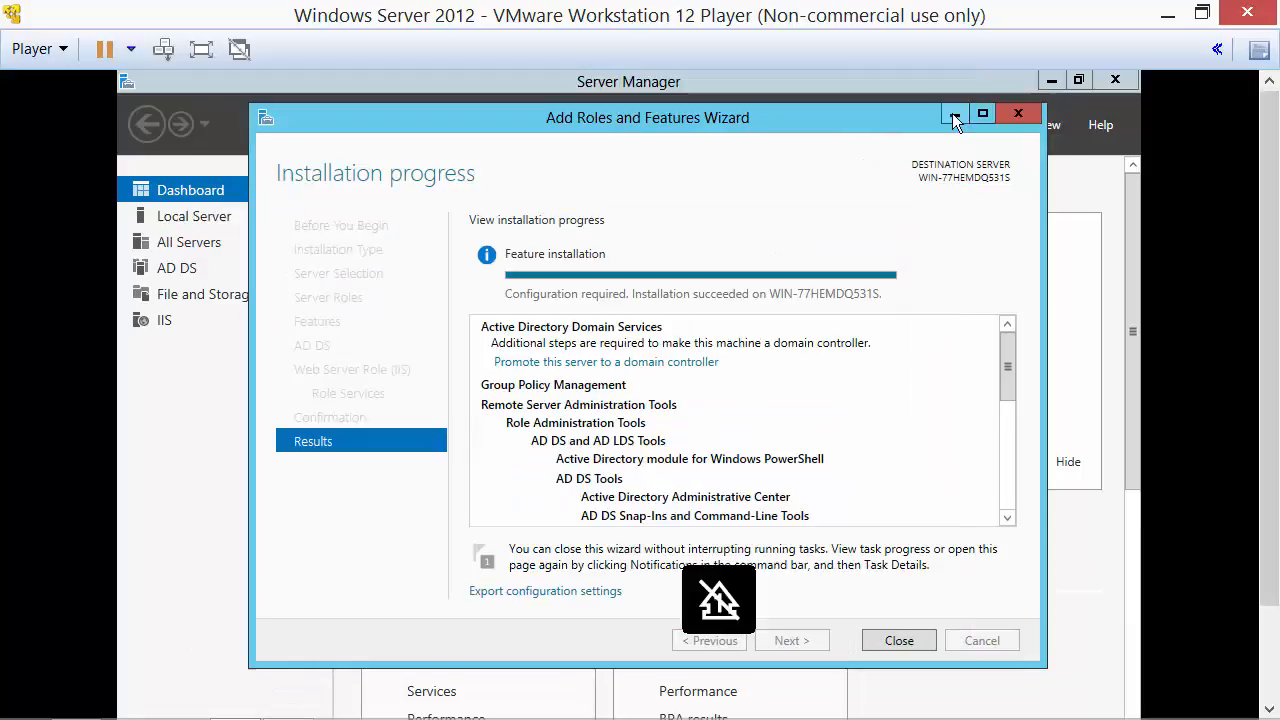
click(1018, 112)
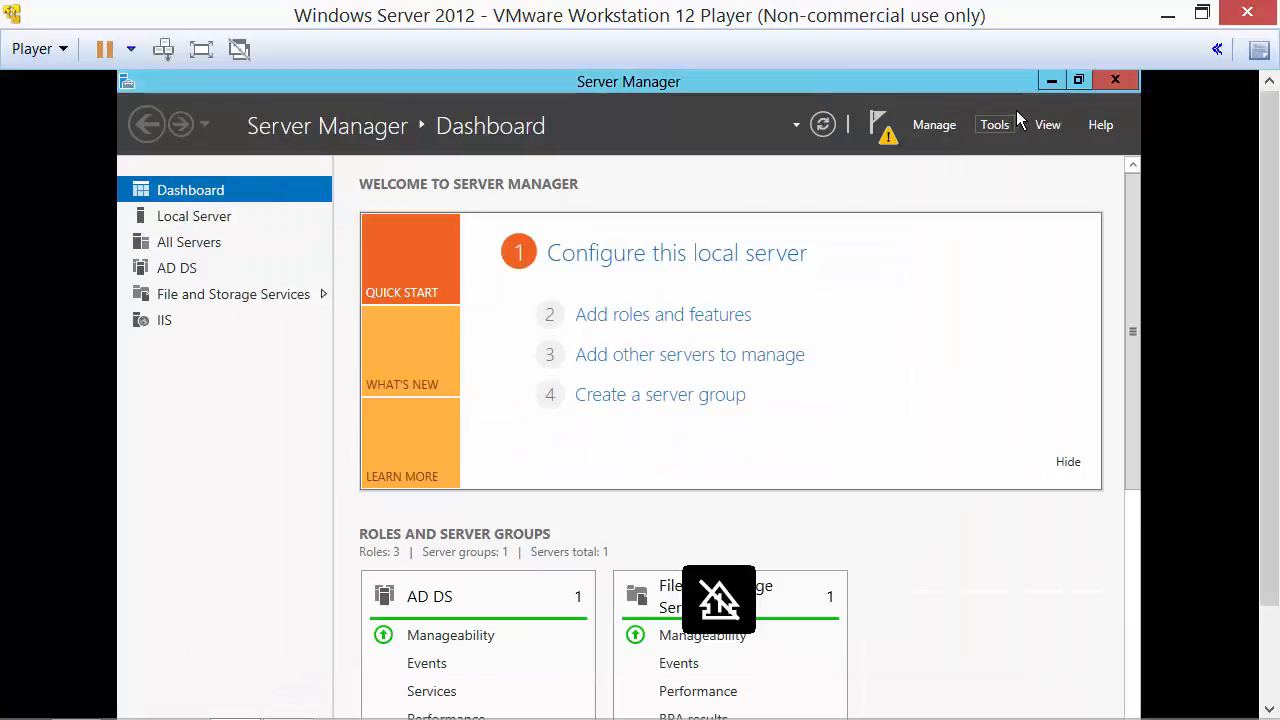
Create and confirm a password for the local Administrator account in Control Panel's User Accounts.
click(1057, 80)
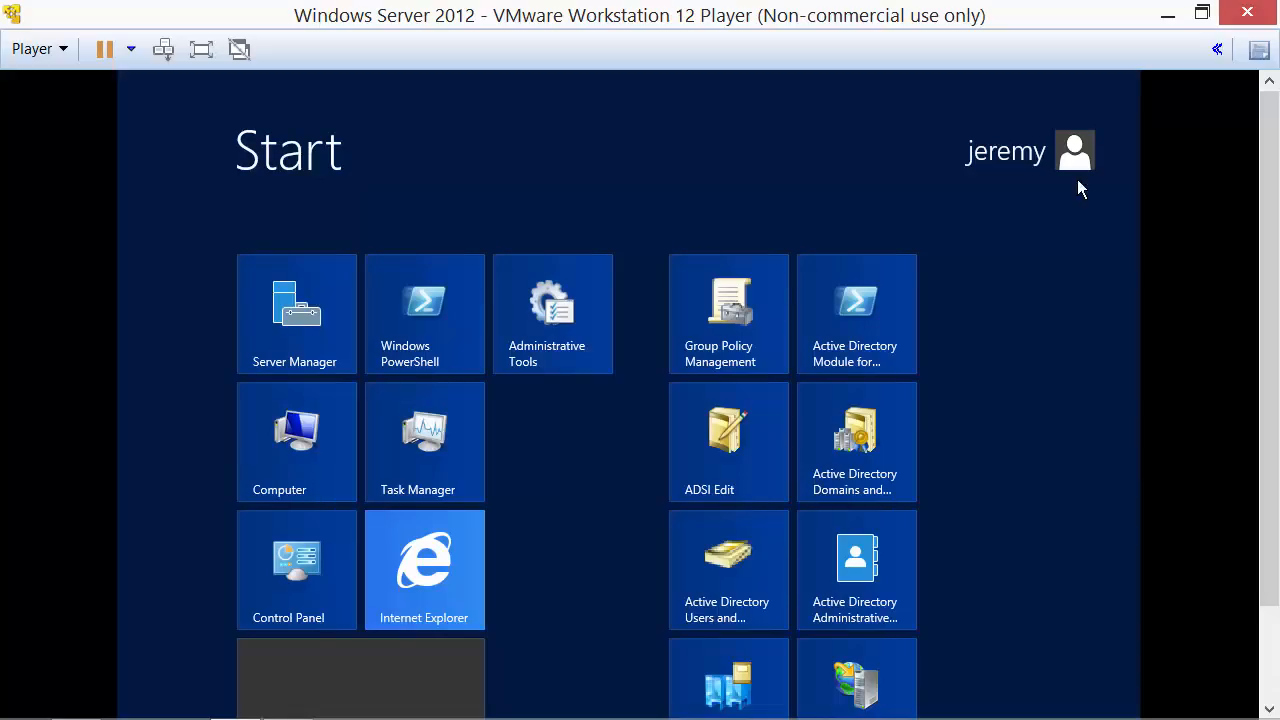
text(control)
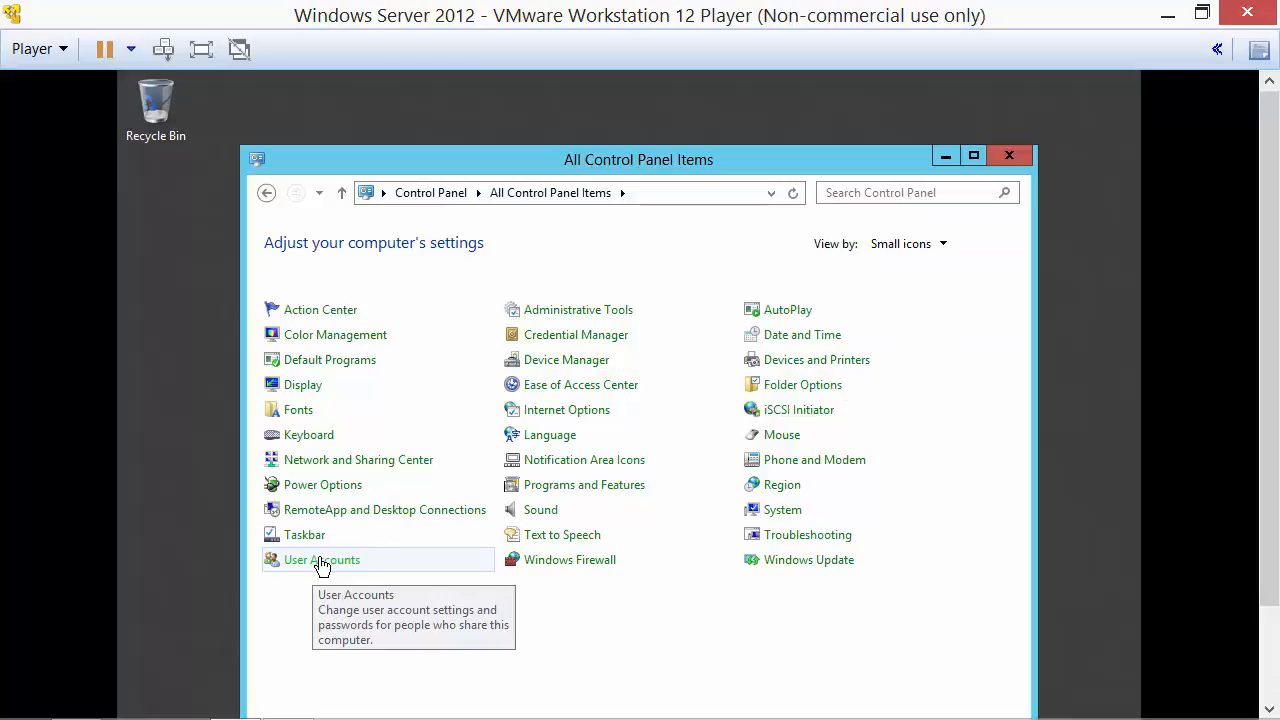
click(320, 564)
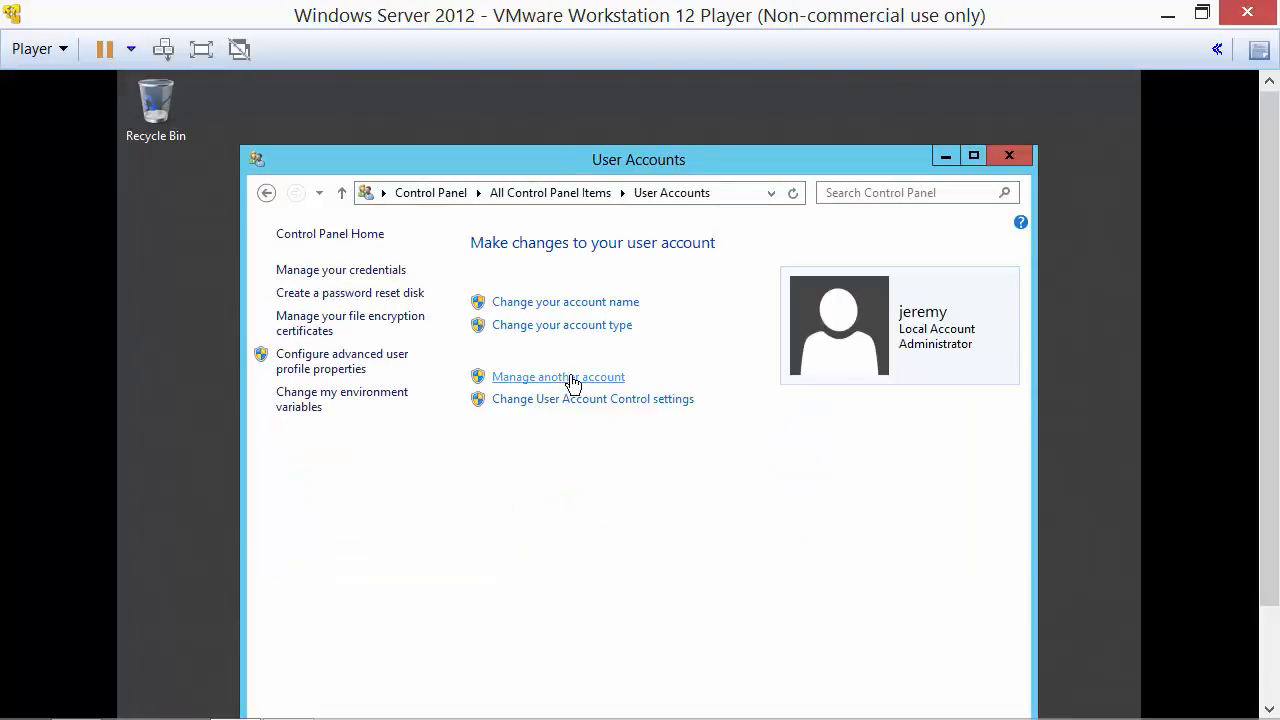
click(572, 380)
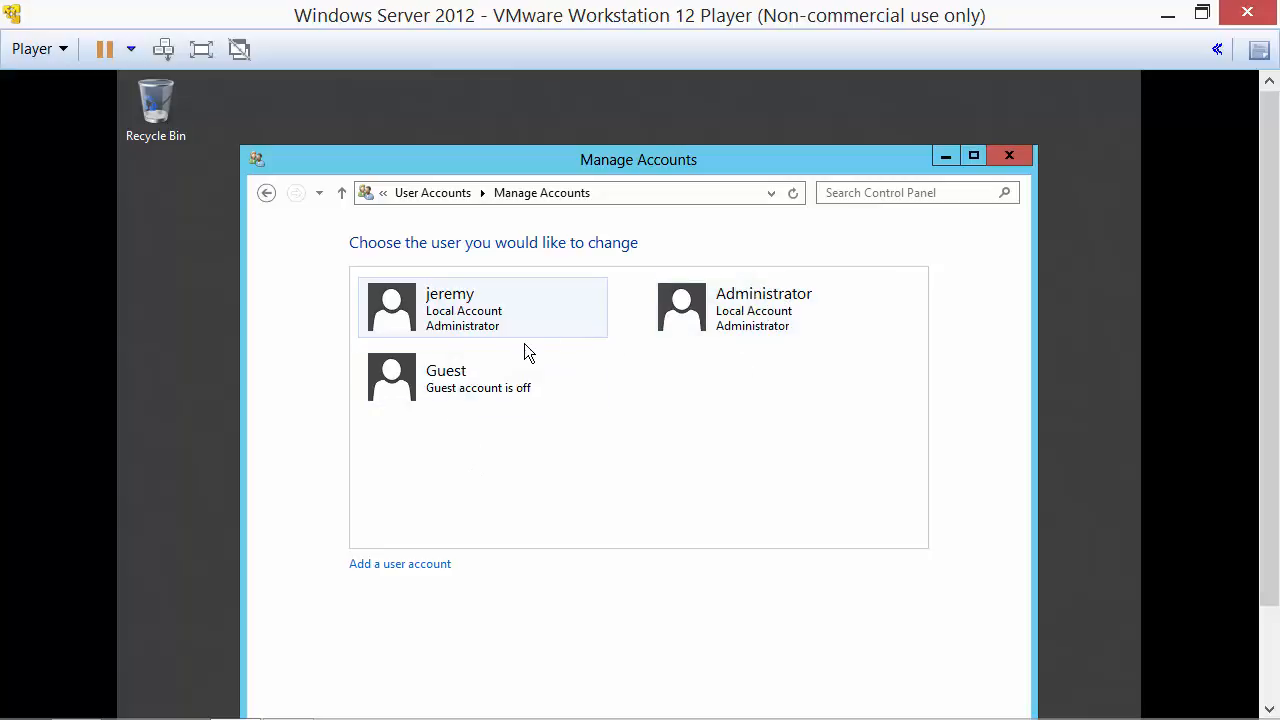
click(745, 312)
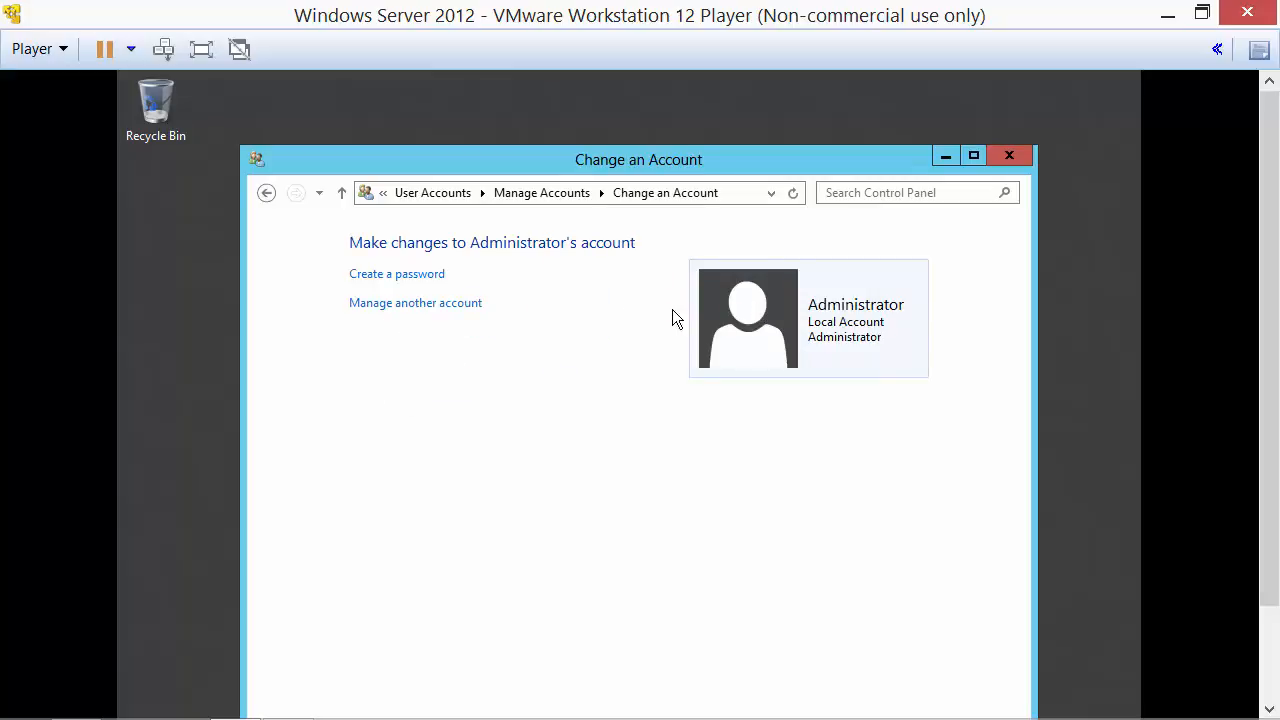
click(413, 276)
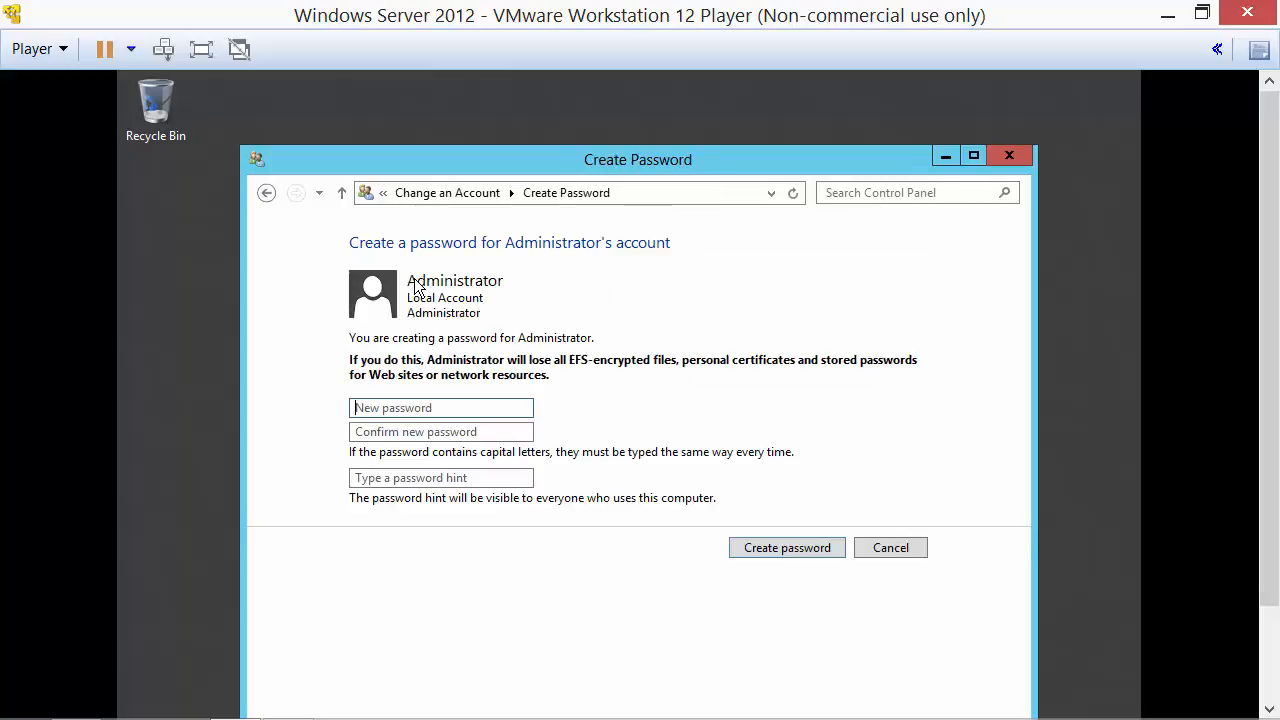
text(Password123!)
key(Tab)
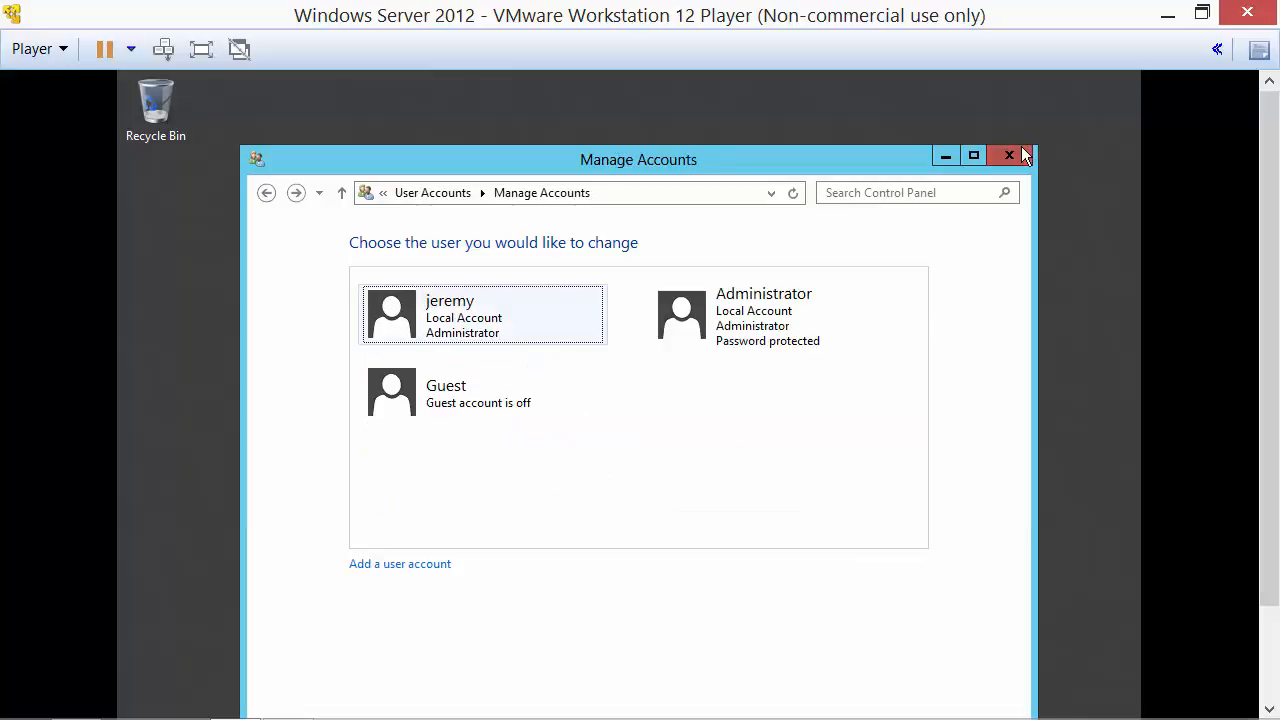
click(1009, 155)
key(Caps_Lock)
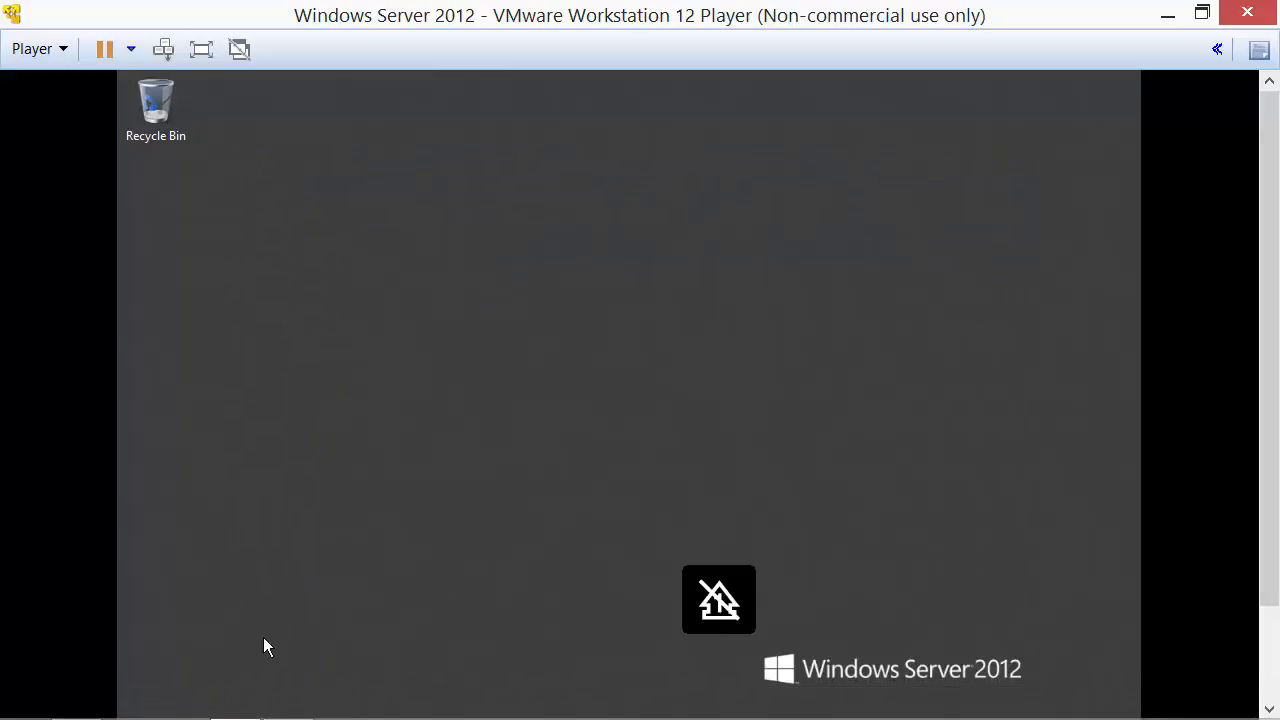
Bring the AD DS wizard back and rerun the prerequisites check until it passes.
drag(1269, 405, 1269, 505)
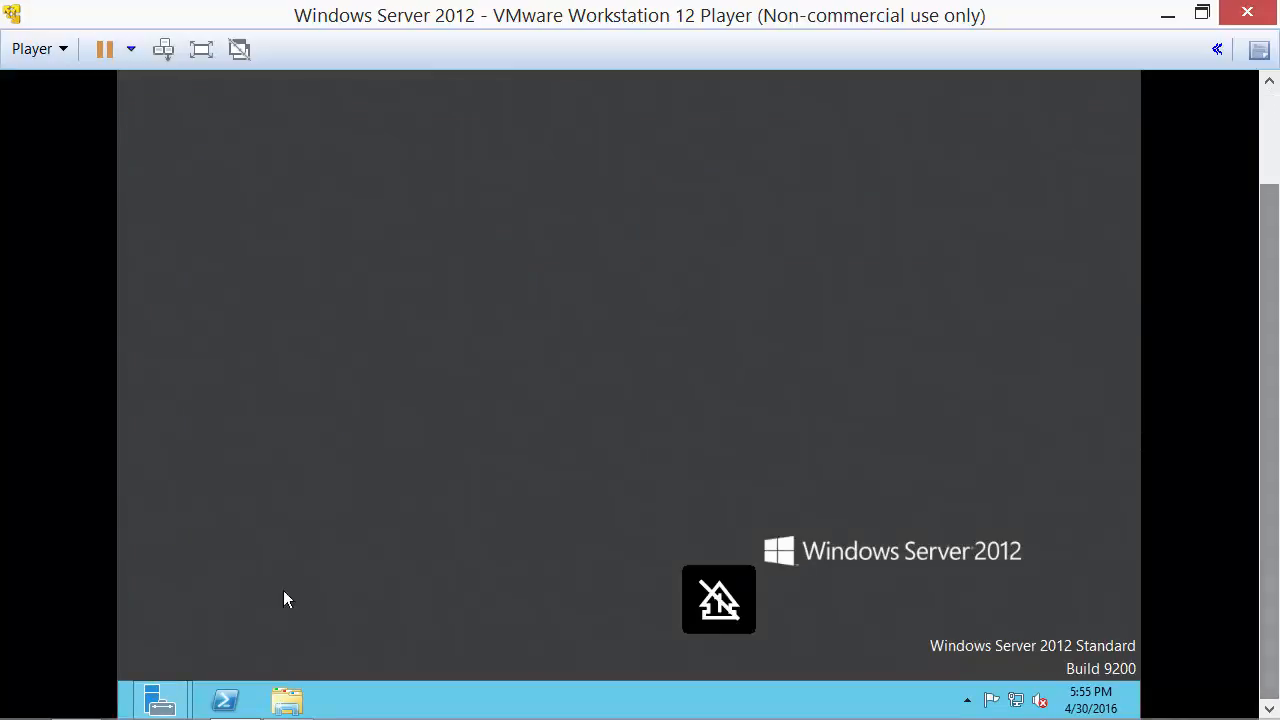
mouse_move(180, 694)
click(460, 567)
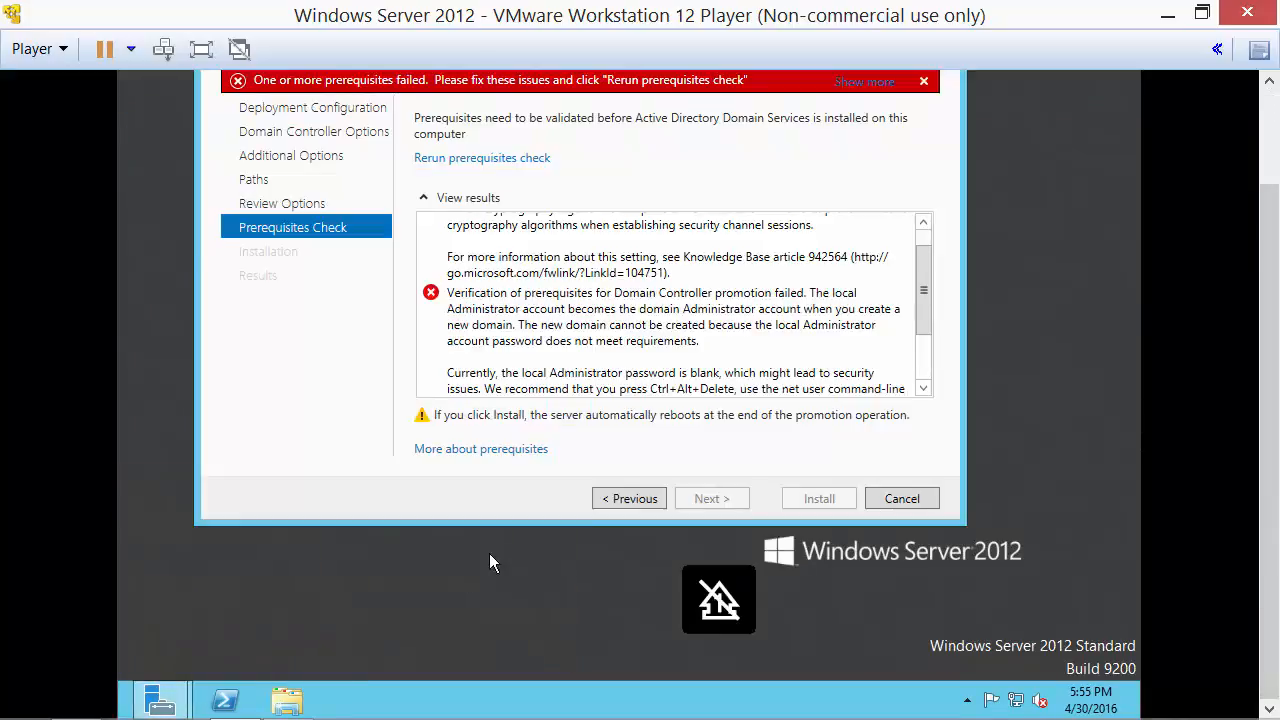
click(502, 161)
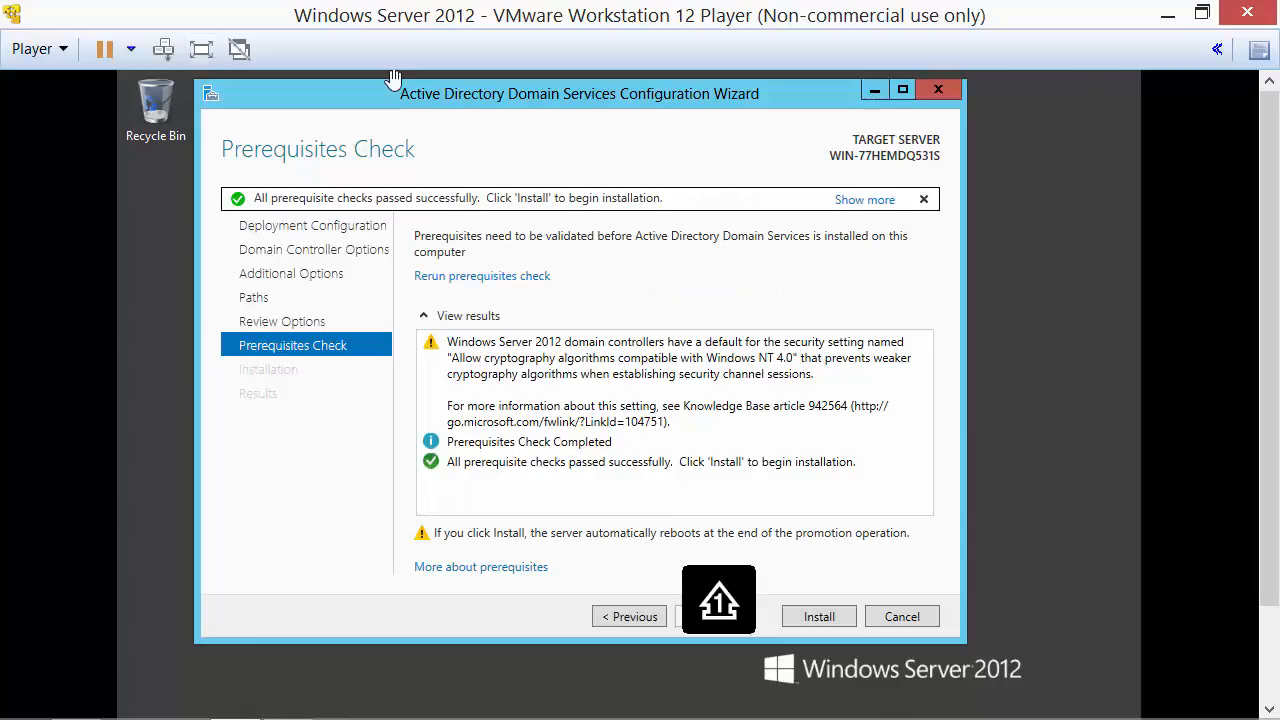
Enter and leave full-screen mode, turn Caps Lock off, and open then dismiss the Player menu.
click(202, 52)
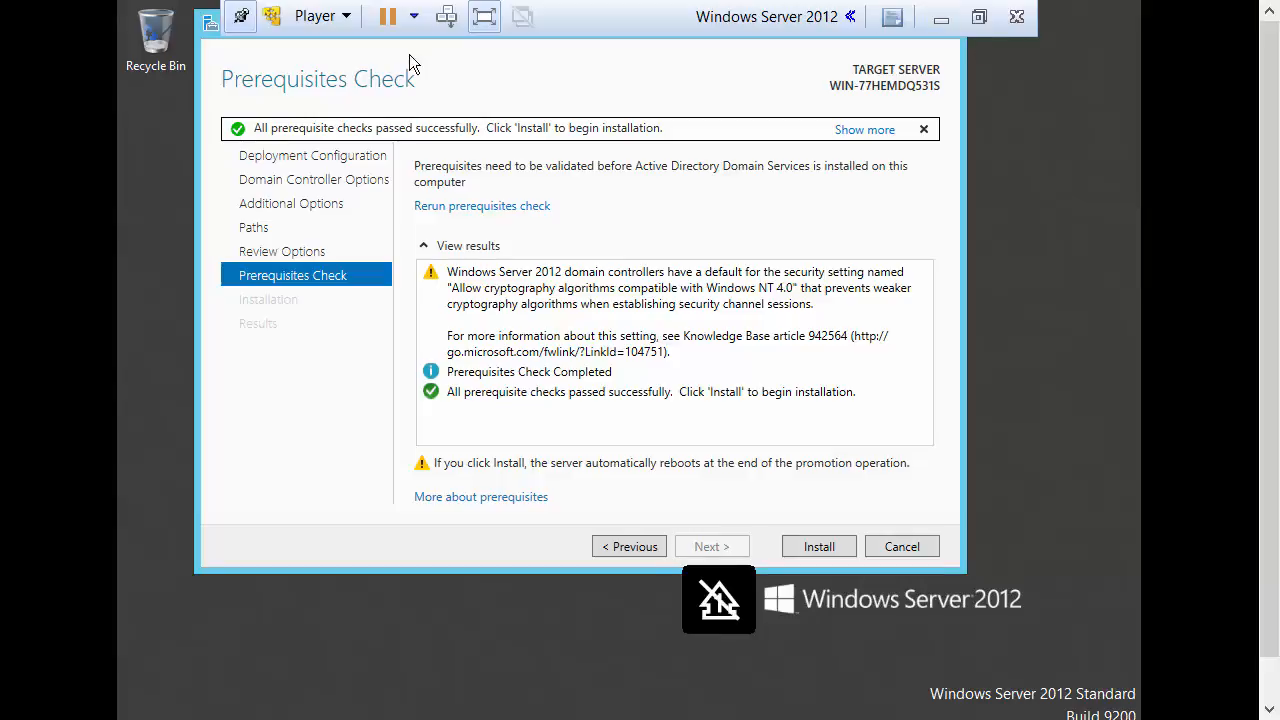
key(ctrl+alt+Return)
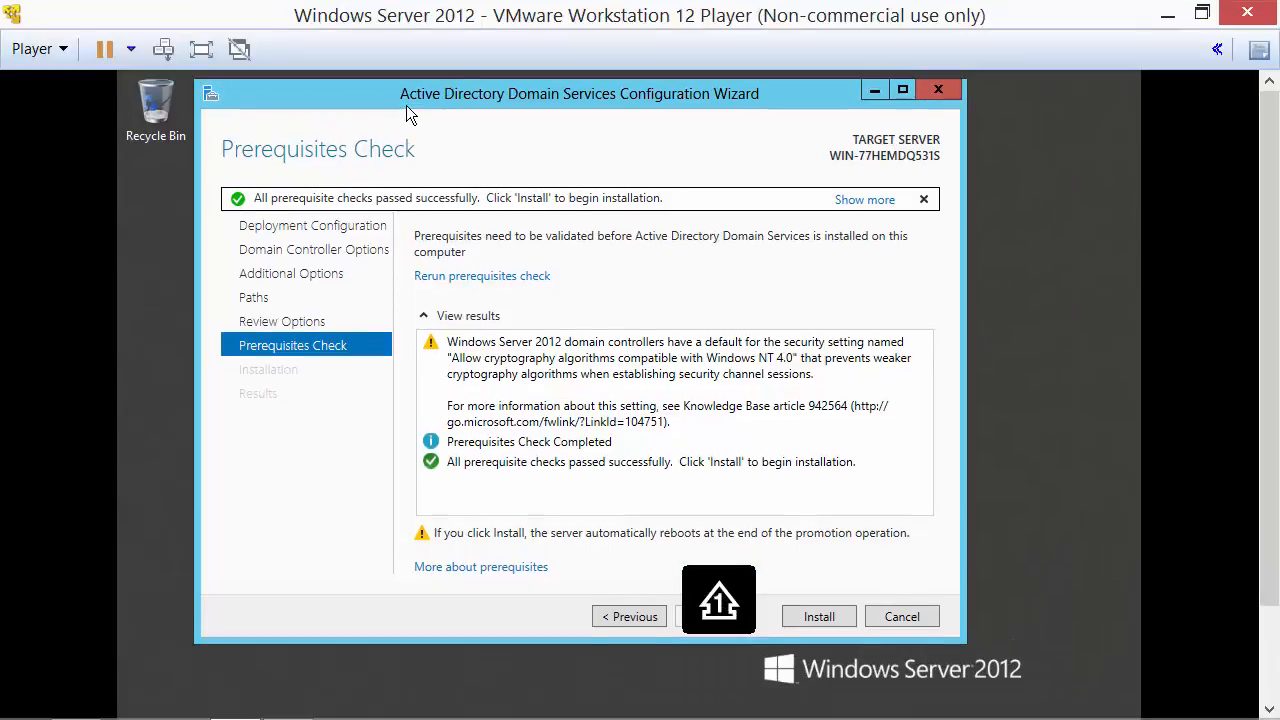
key(Caps_Lock)
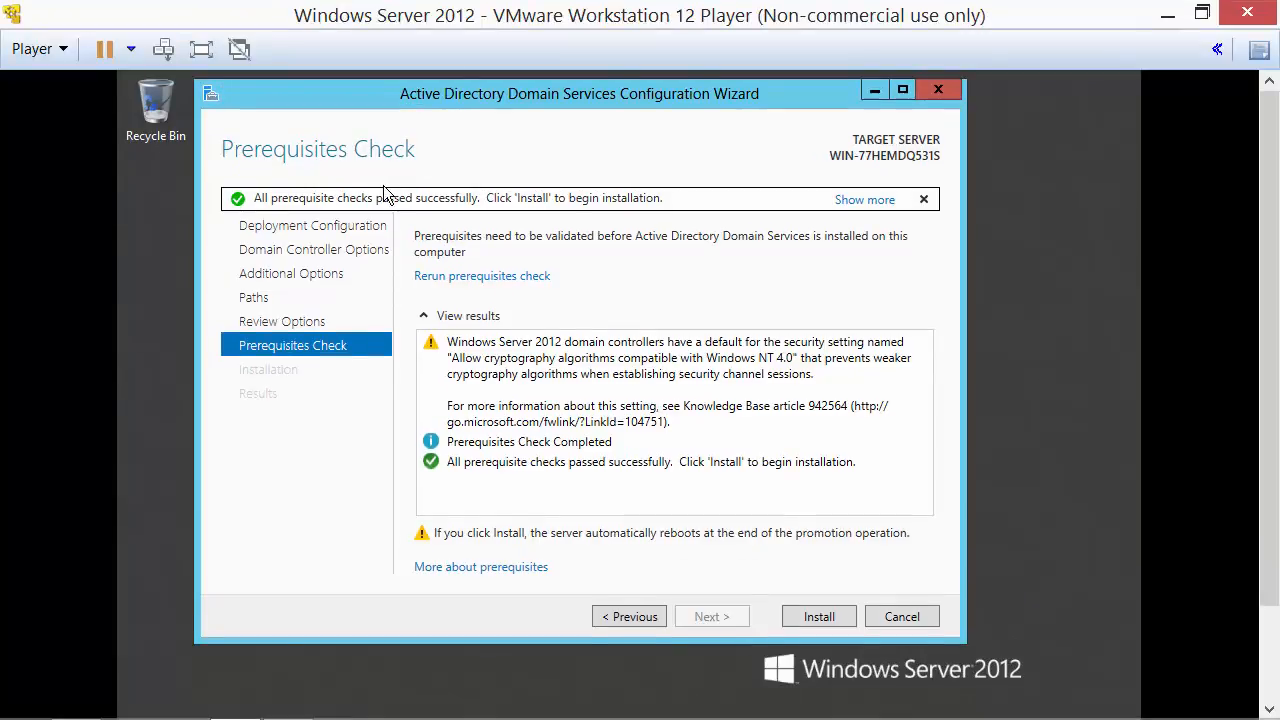
key(Caps_Lock)
click(33, 49)
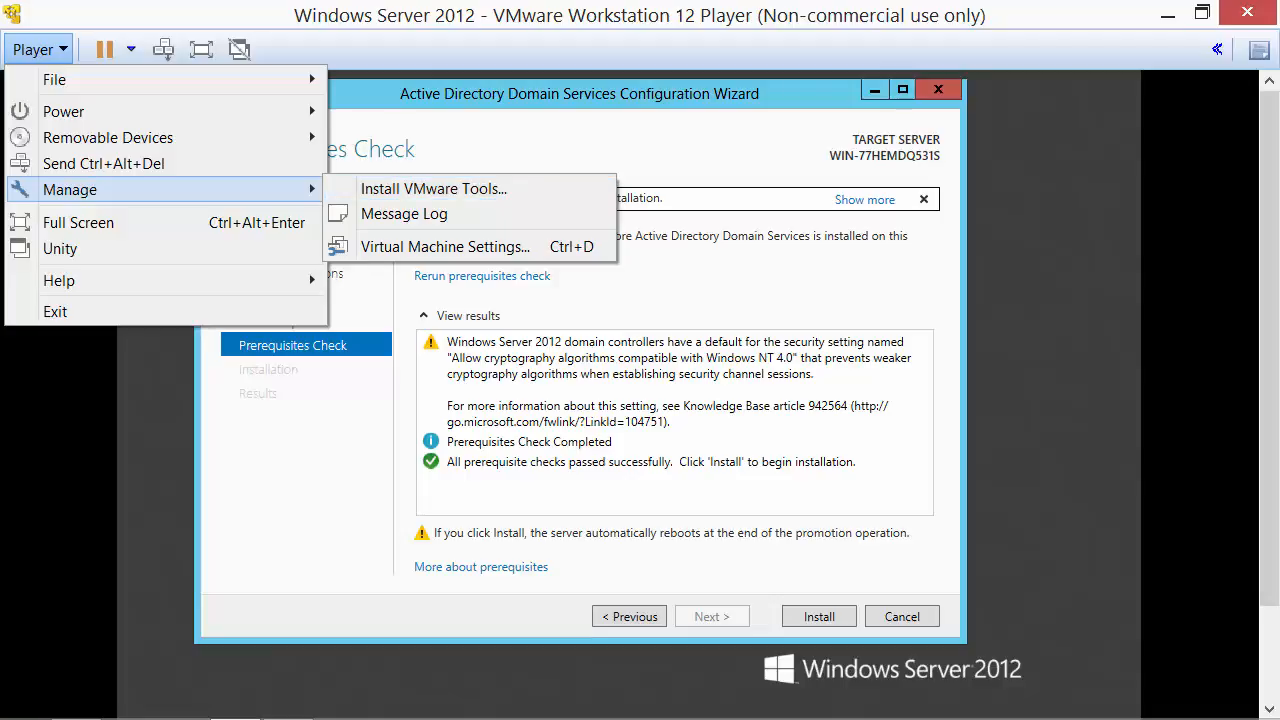
click(1027, 244)
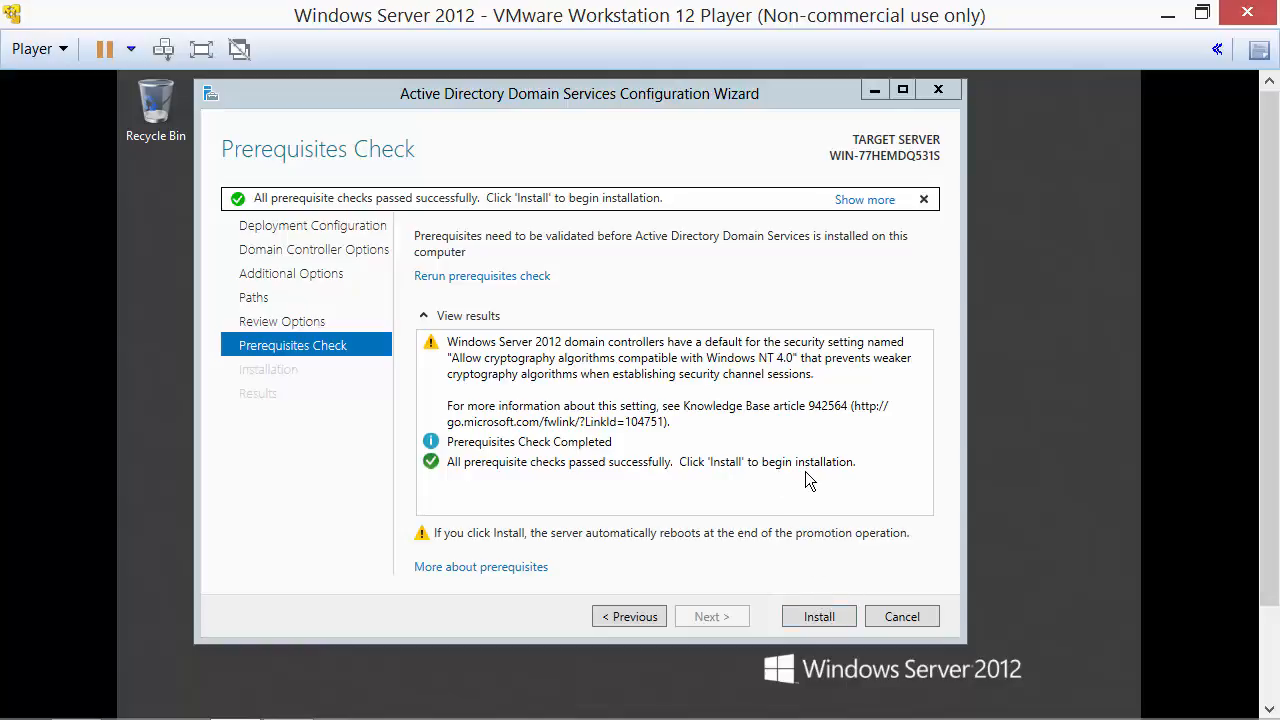
Install the domain controller promotion and, after the reboot, close Server Manager.
click(832, 614)
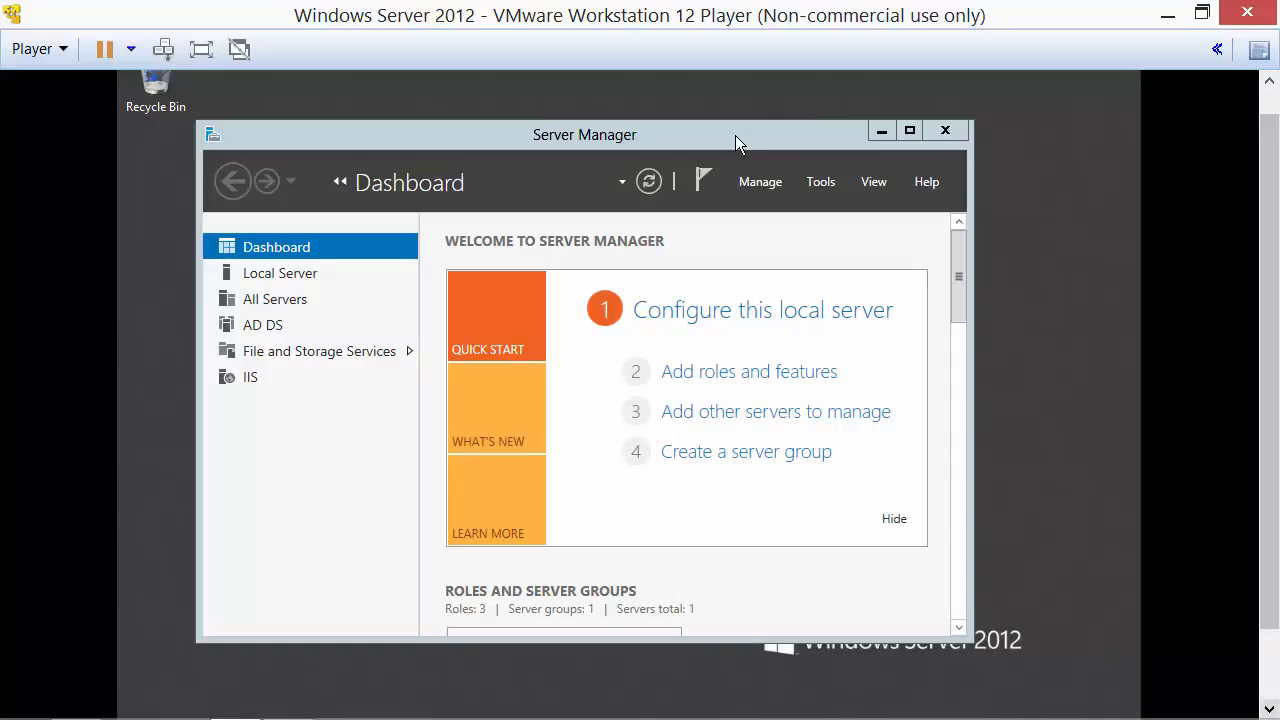
click(944, 131)
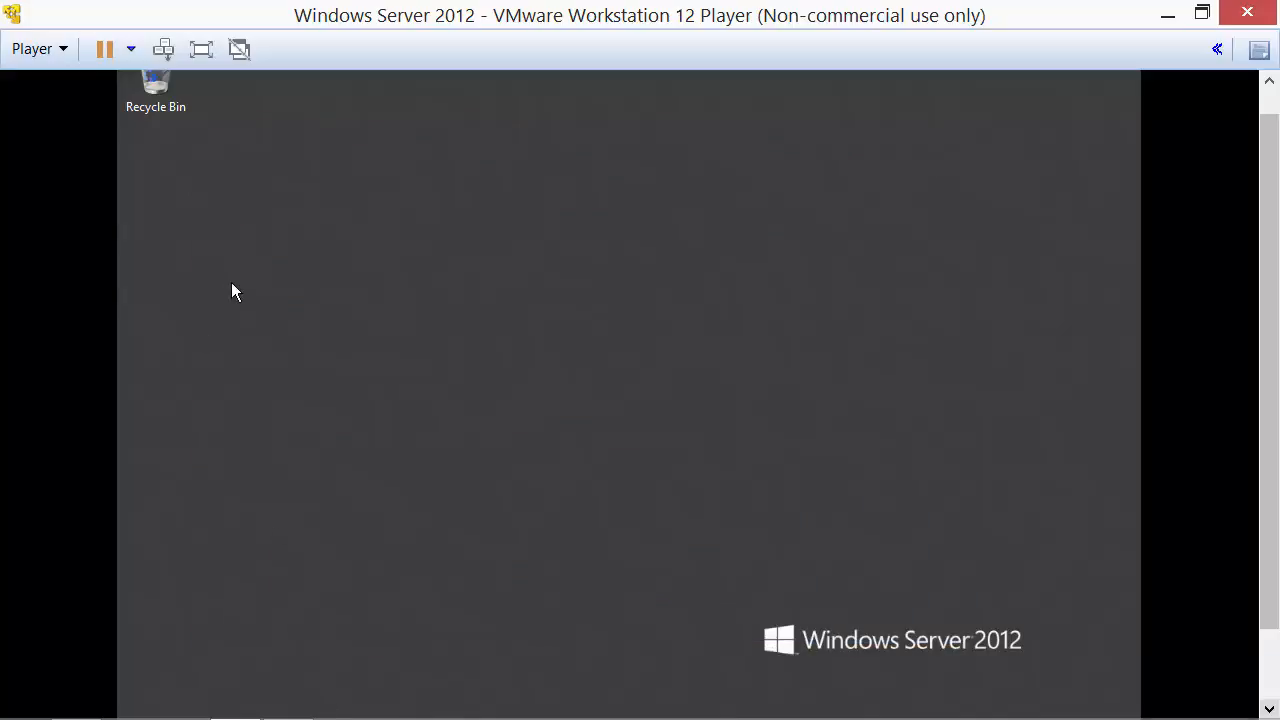
Point the VM's CD/DVD drive at the SQL Server 2014 Standard ISO image file.
click(33, 48)
mouse_move(108, 137)
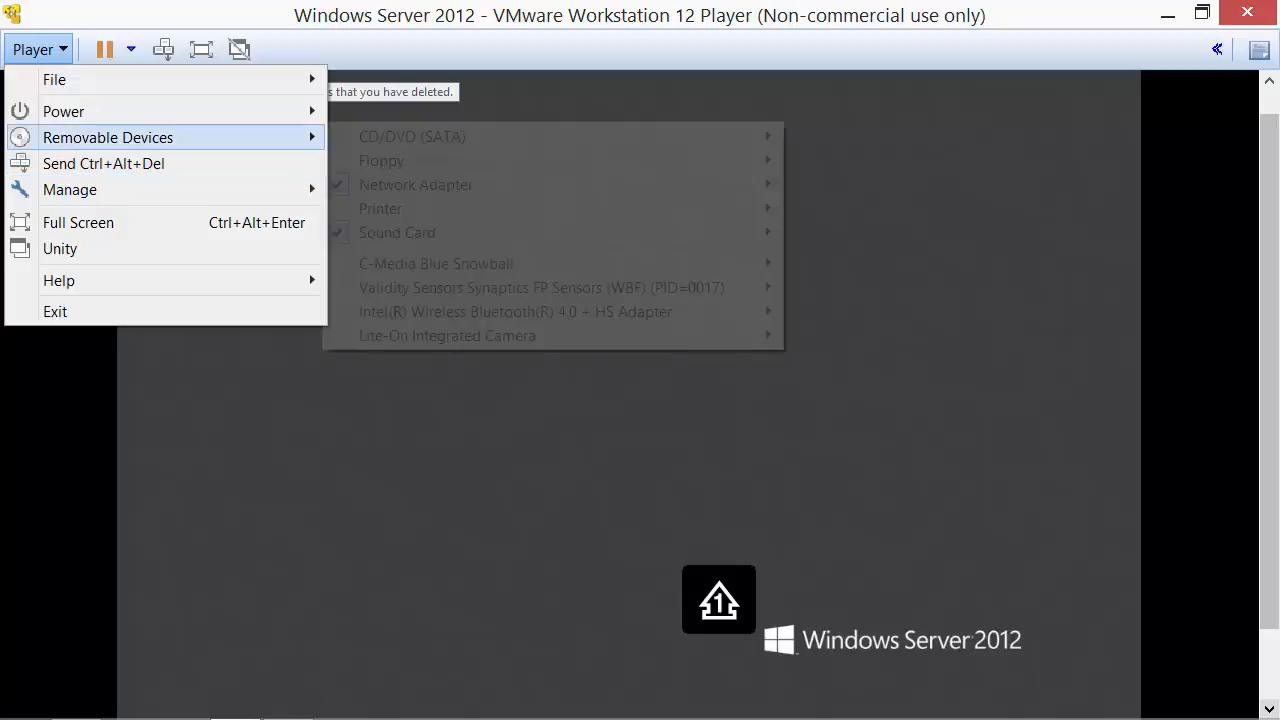
mouse_move(412, 137)
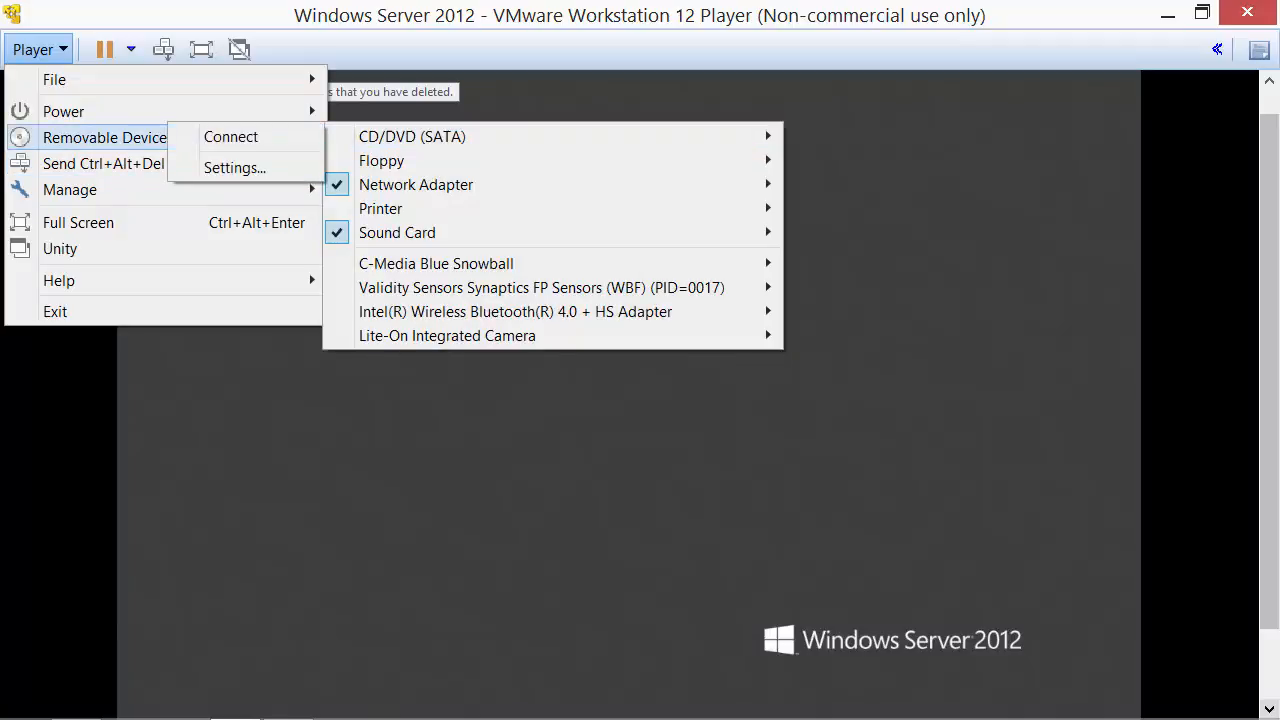
click(235, 168)
click(657, 263)
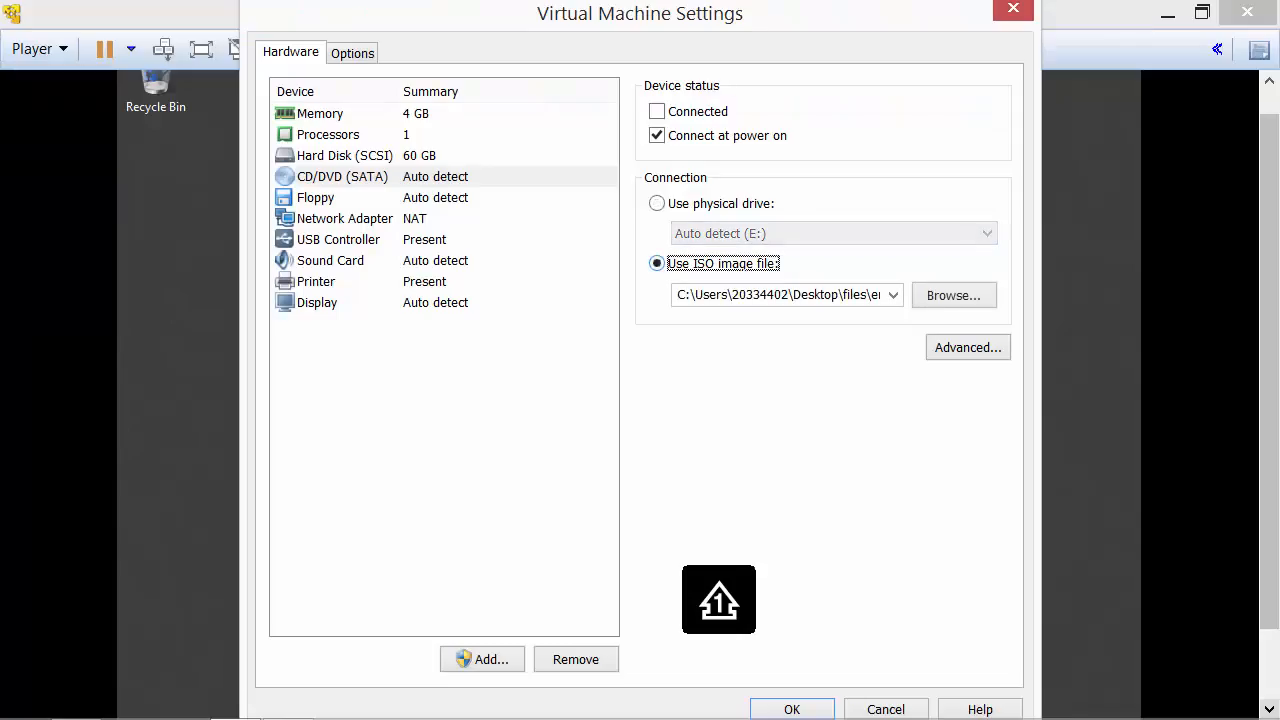
click(953, 295)
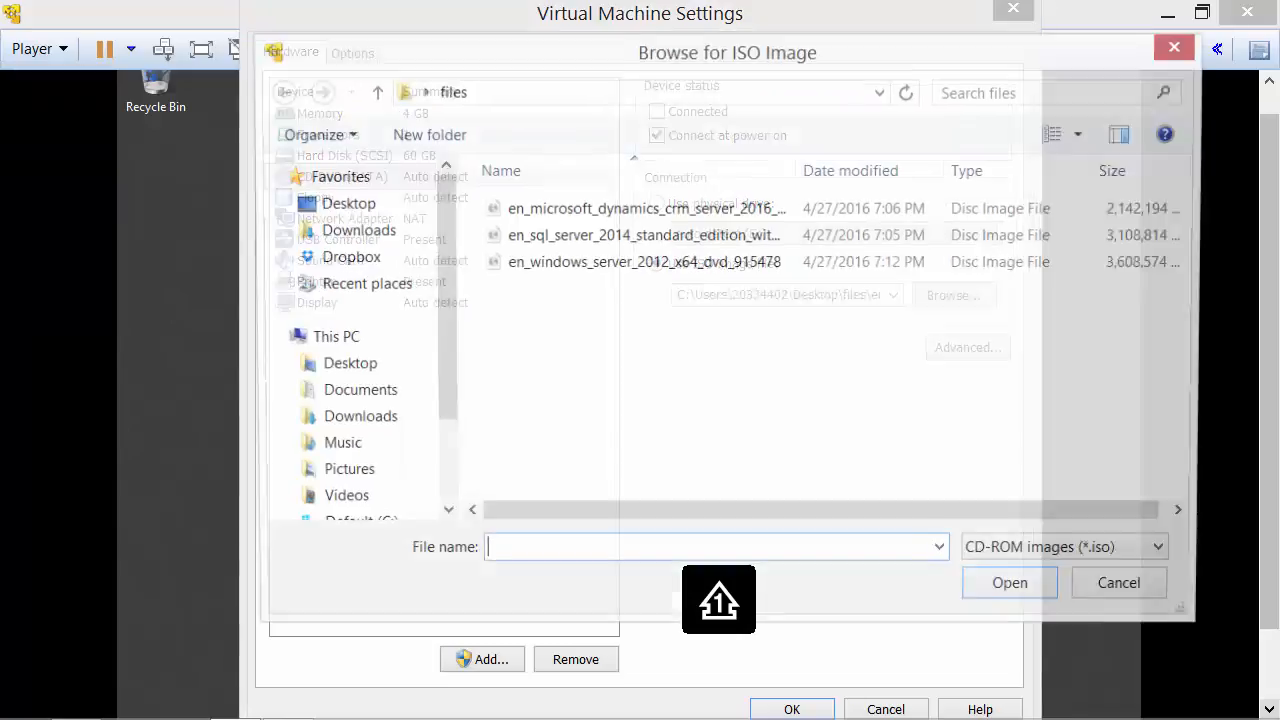
click(642, 236)
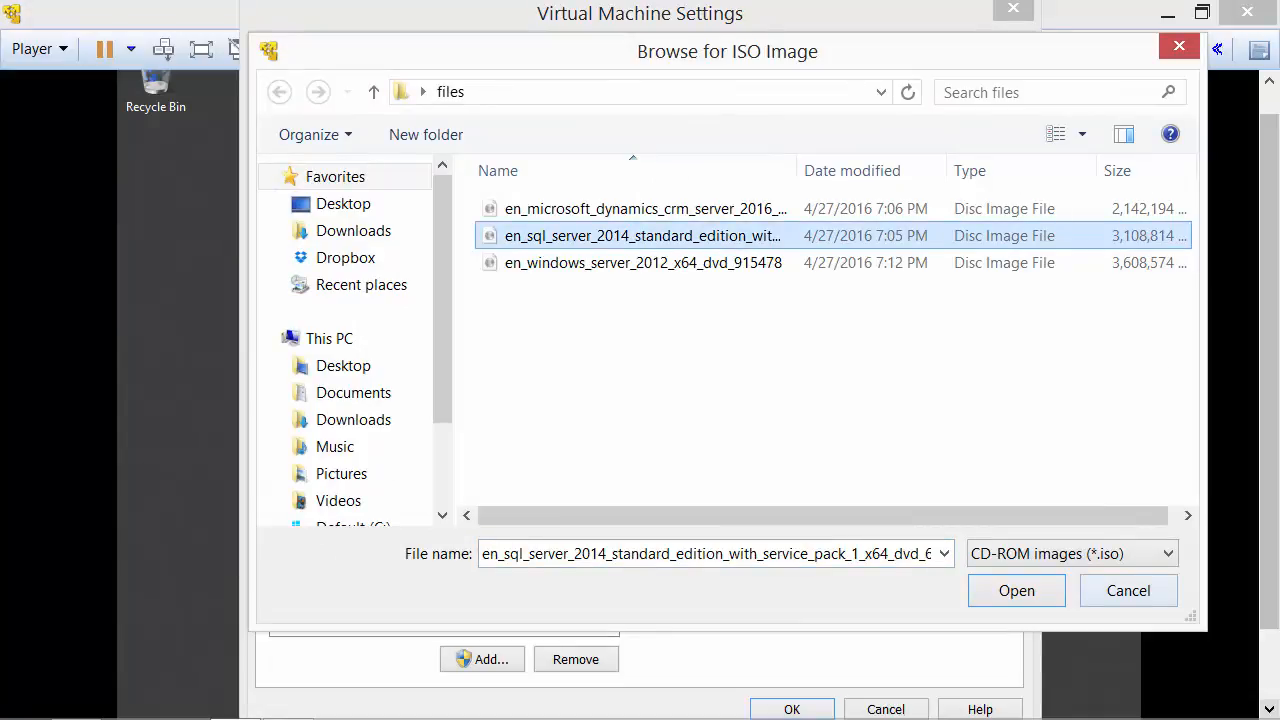
click(1017, 591)
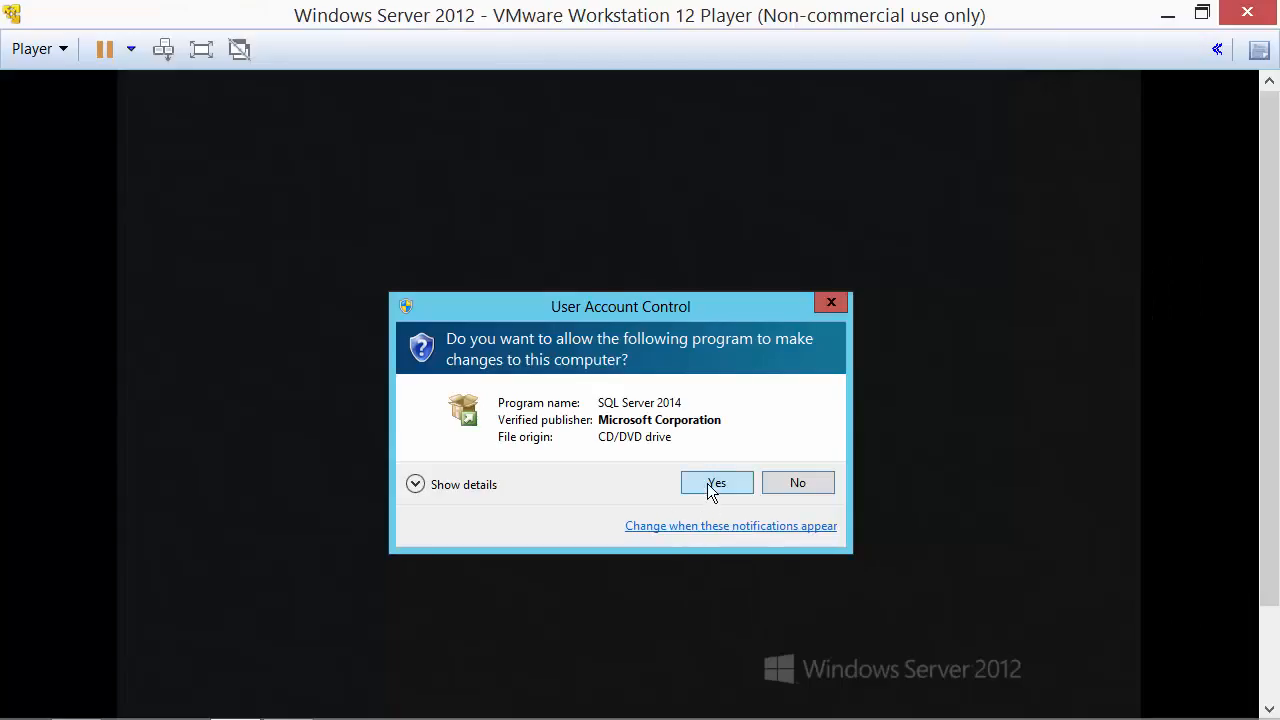
Allow SQL Server 2014 setup to run and start a new stand-alone SQL Server installation.
click(711, 489)
click(176, 152)
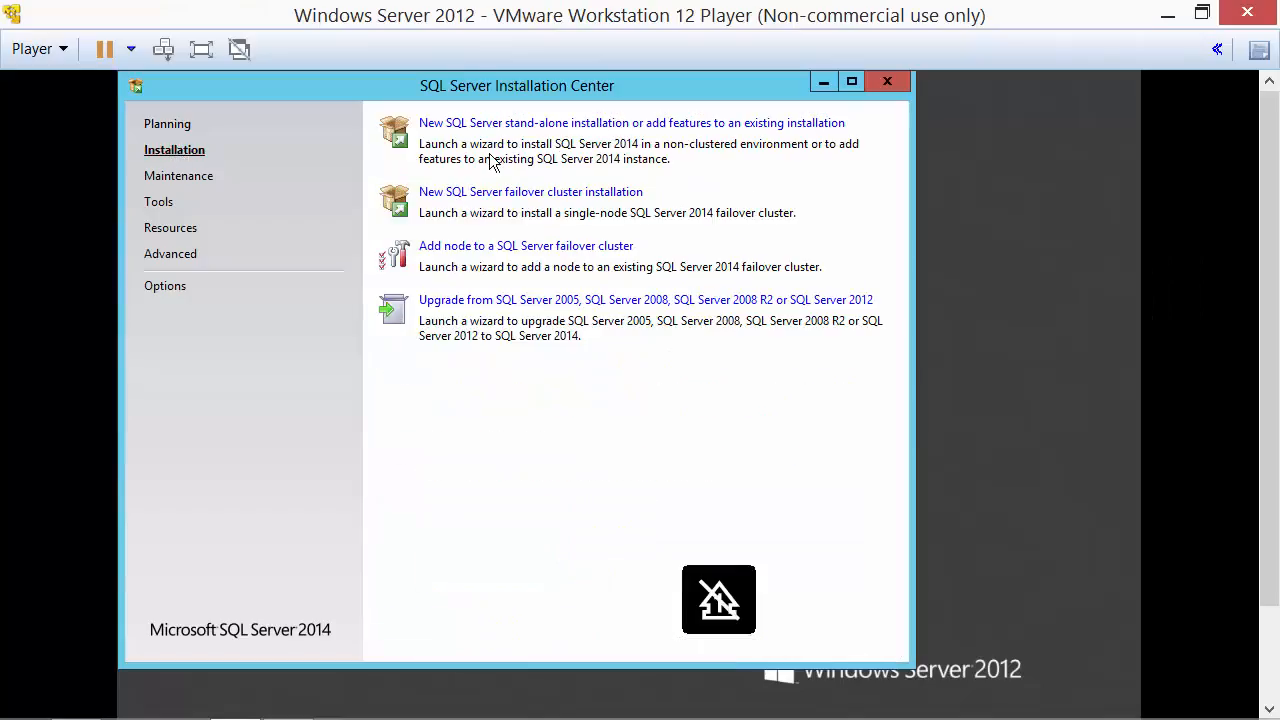
click(633, 123)
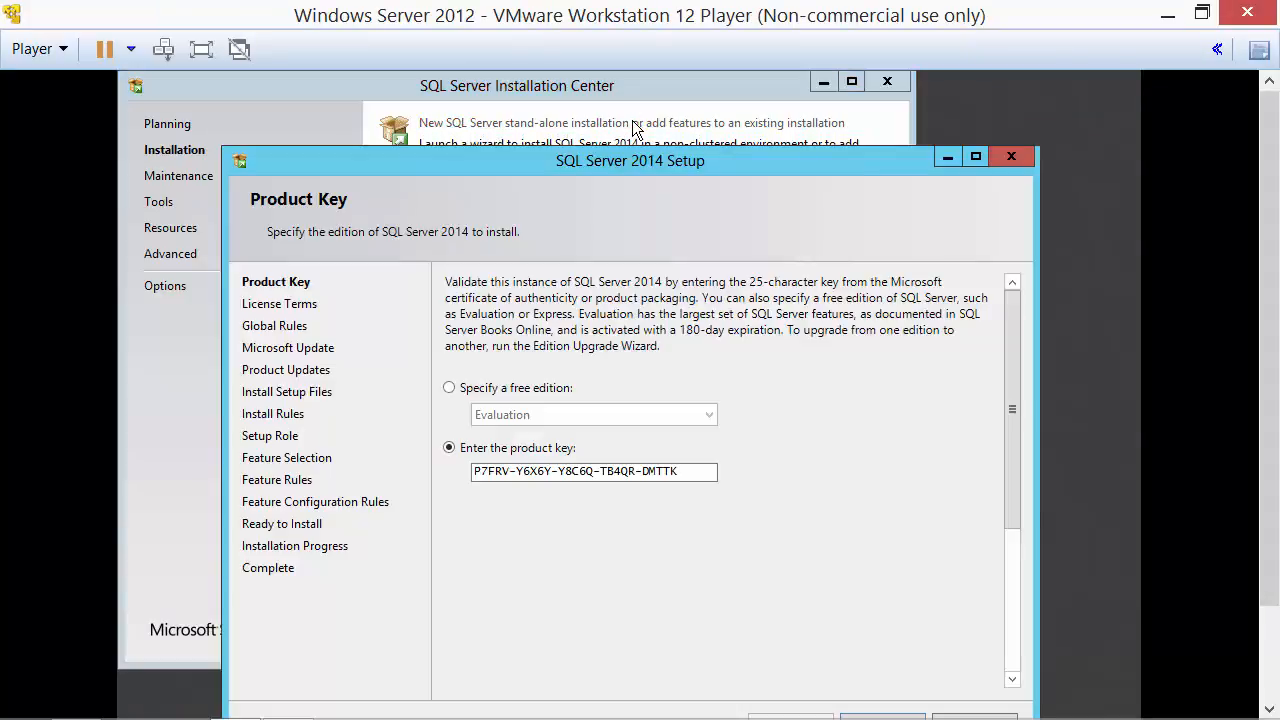
drag(603, 156, 584, 100)
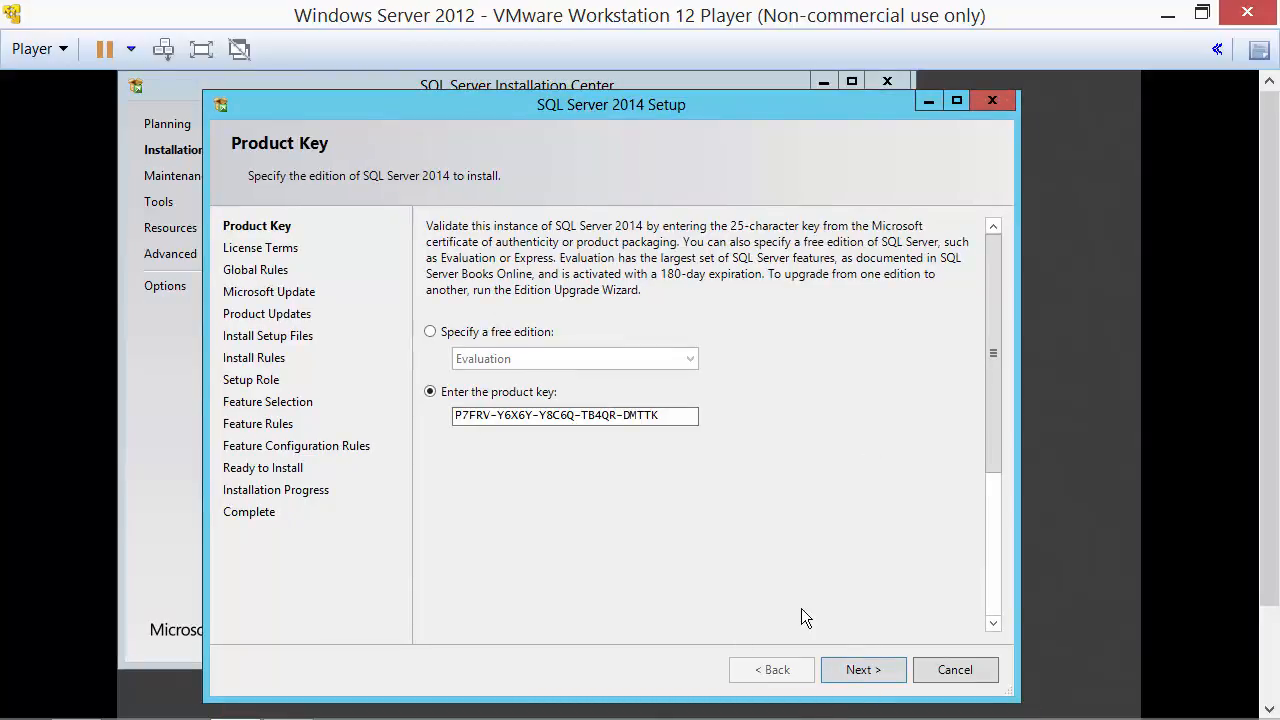
Keep the product key, accept the licence terms and enable Microsoft Update checks.
click(866, 672)
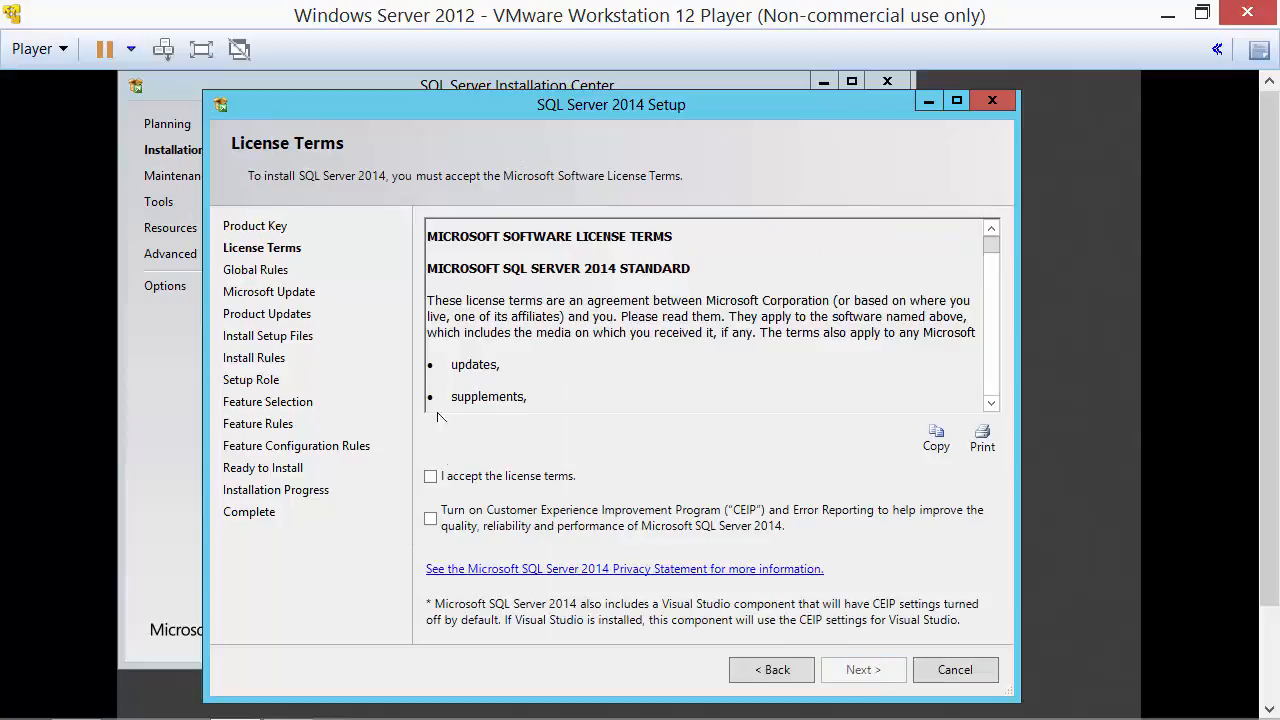
click(431, 477)
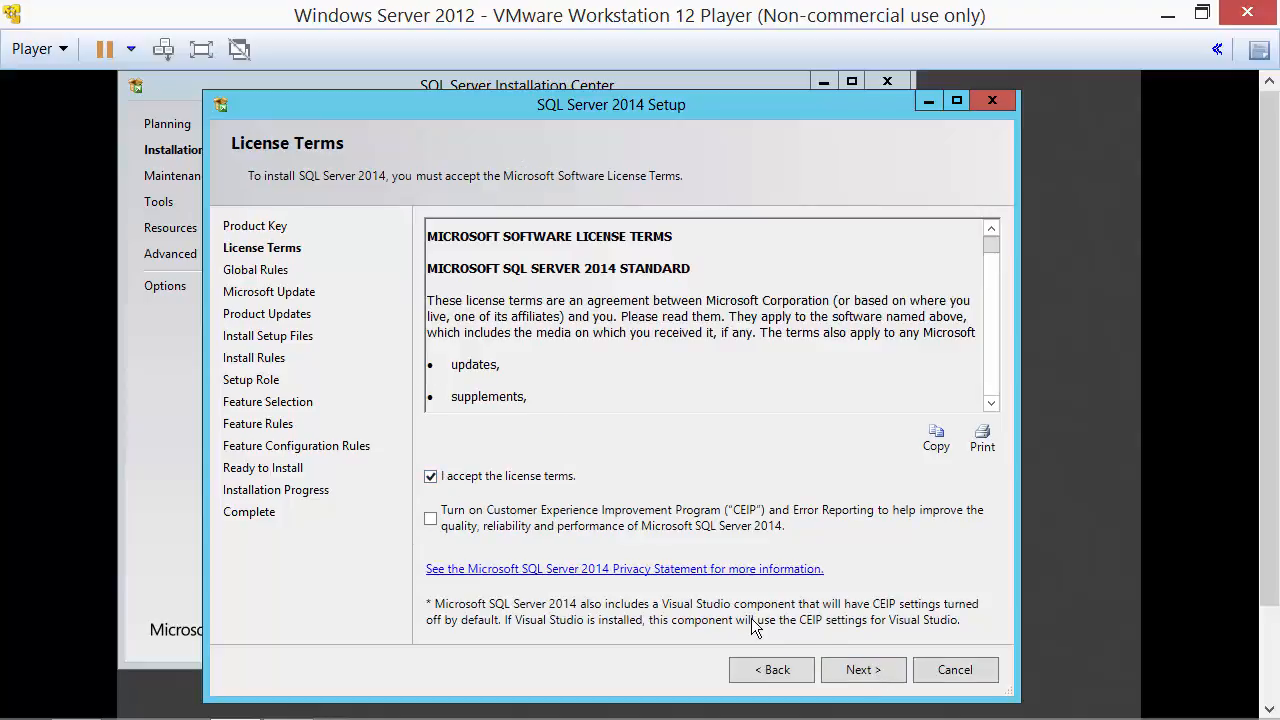
click(872, 676)
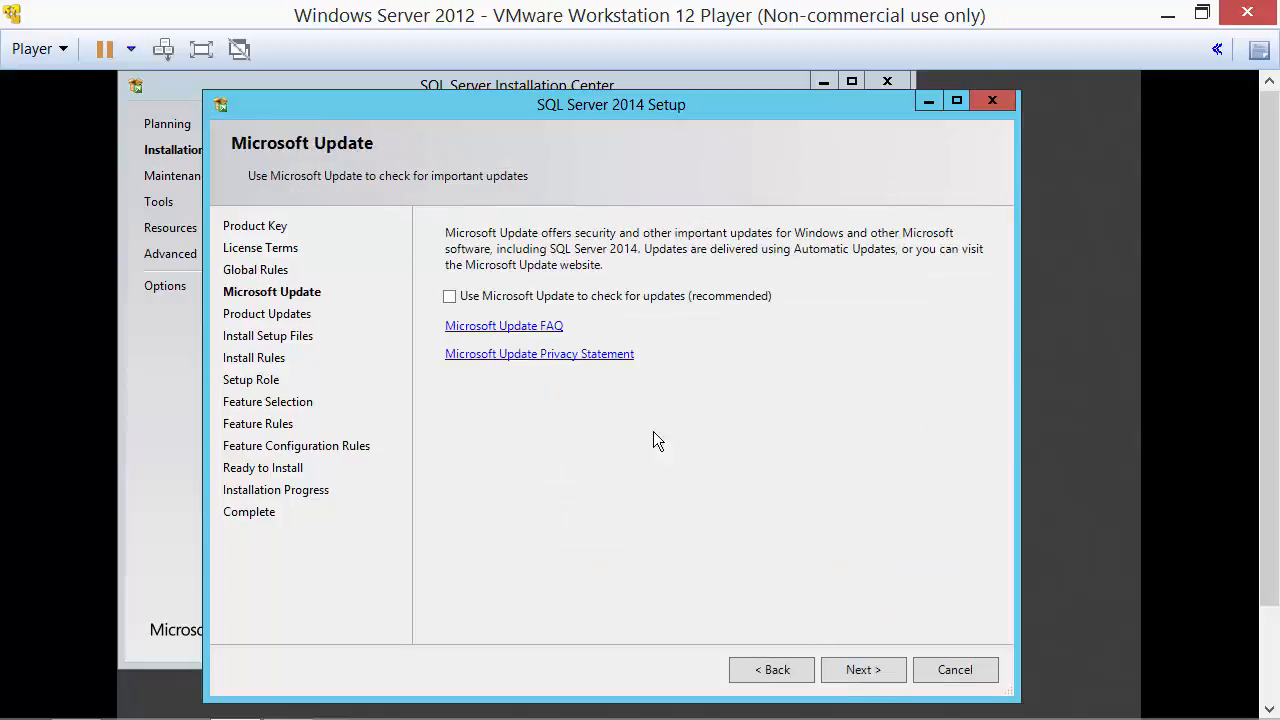
click(451, 300)
click(866, 672)
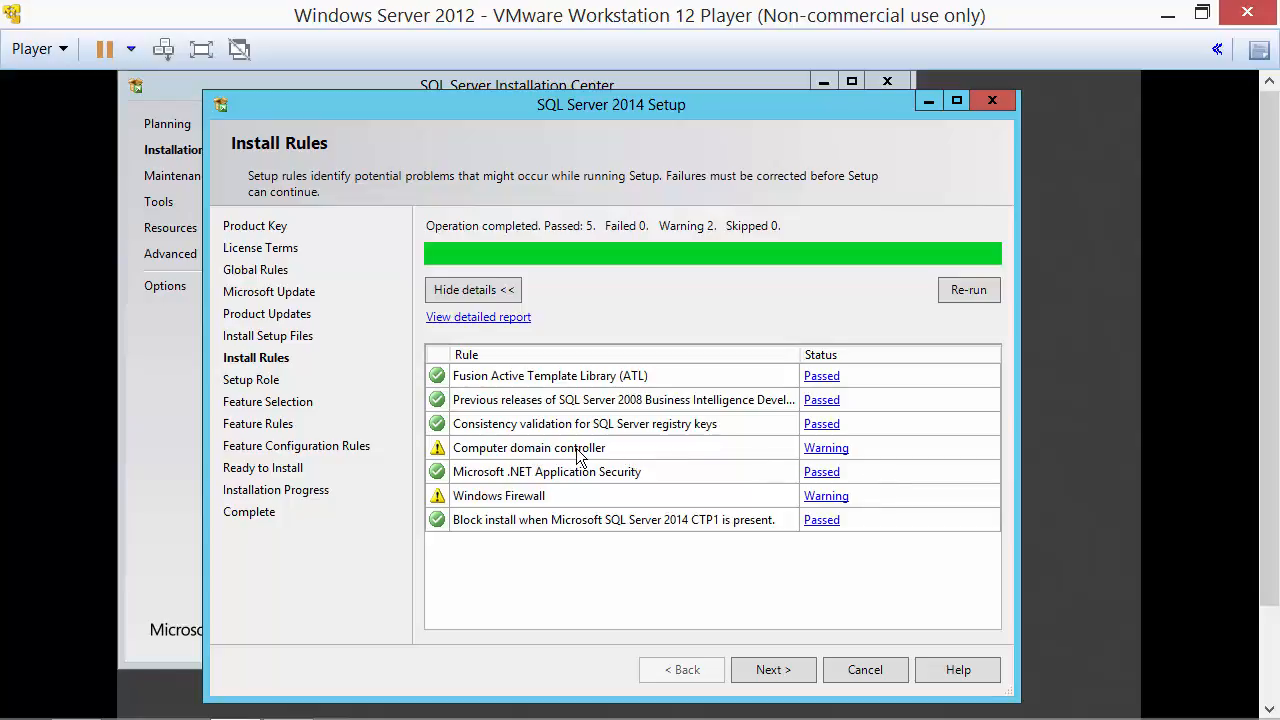
Review the Computer domain controller warning details, then continue past Install Rules to Setup Role.
click(843, 458)
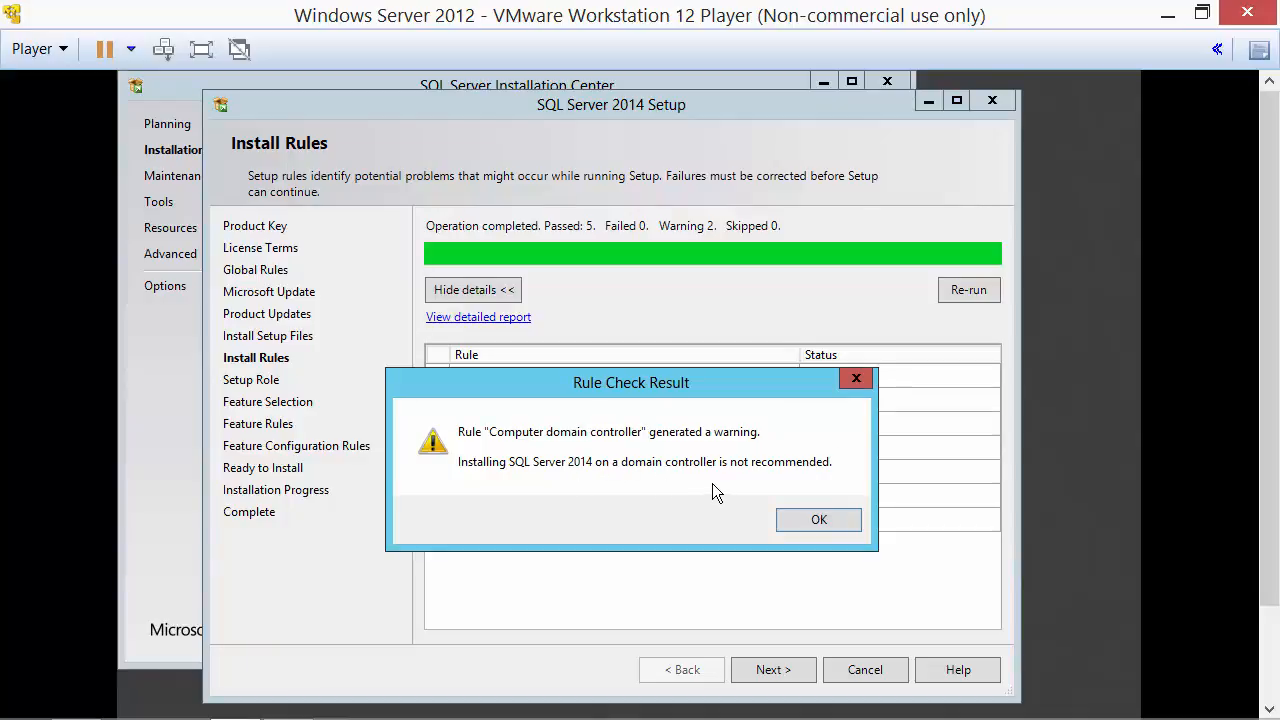
click(815, 535)
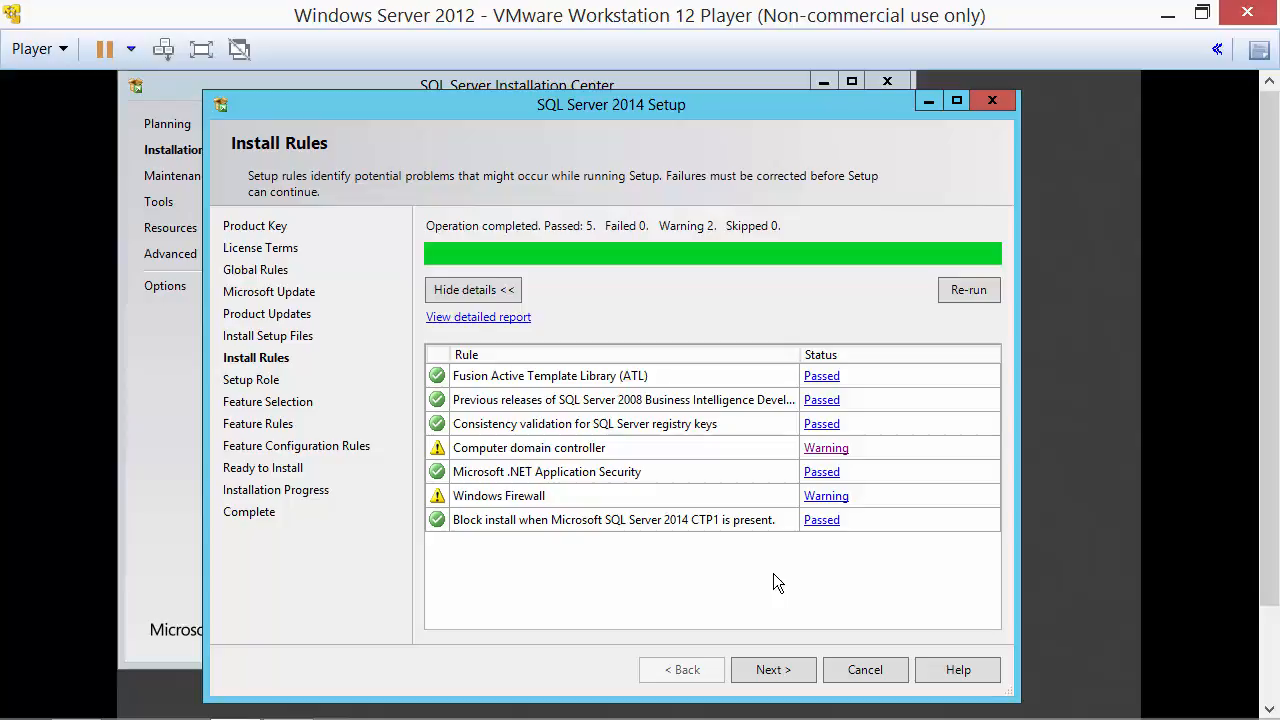
click(811, 671)
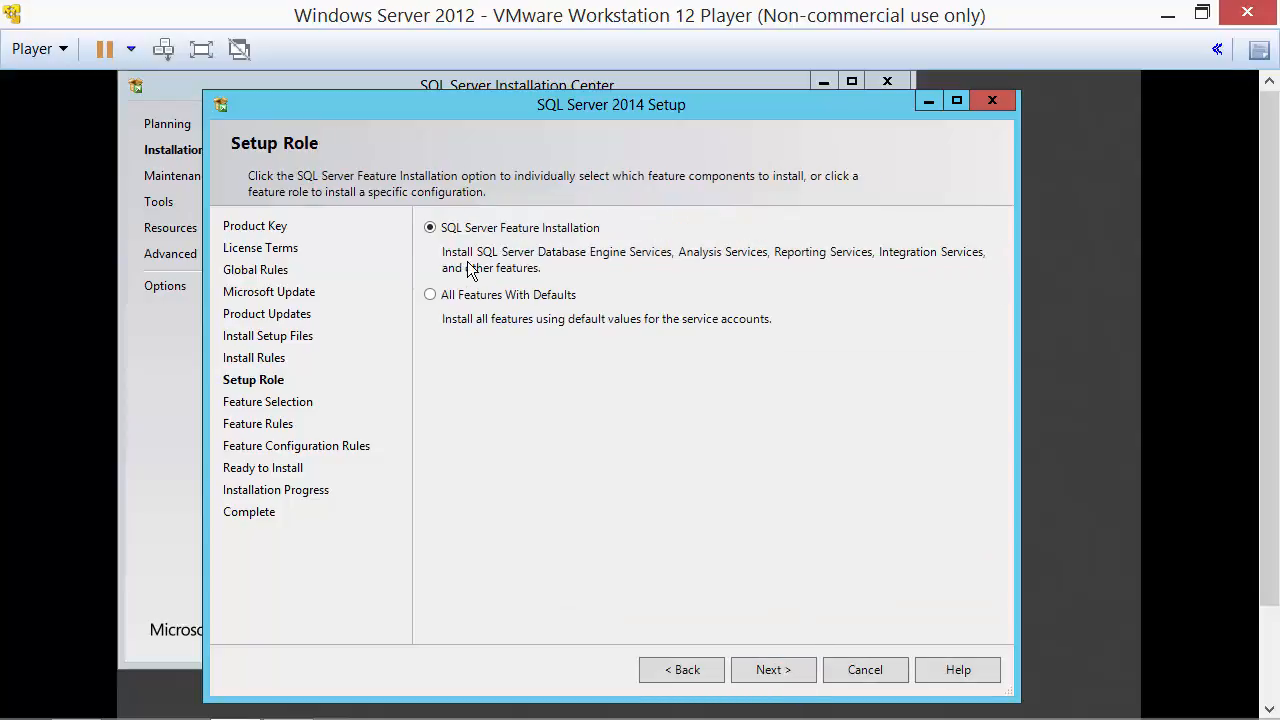
Keep SQL Server Feature Installation and add Reporting Services - Native and Management Tools - Complete.
click(766, 671)
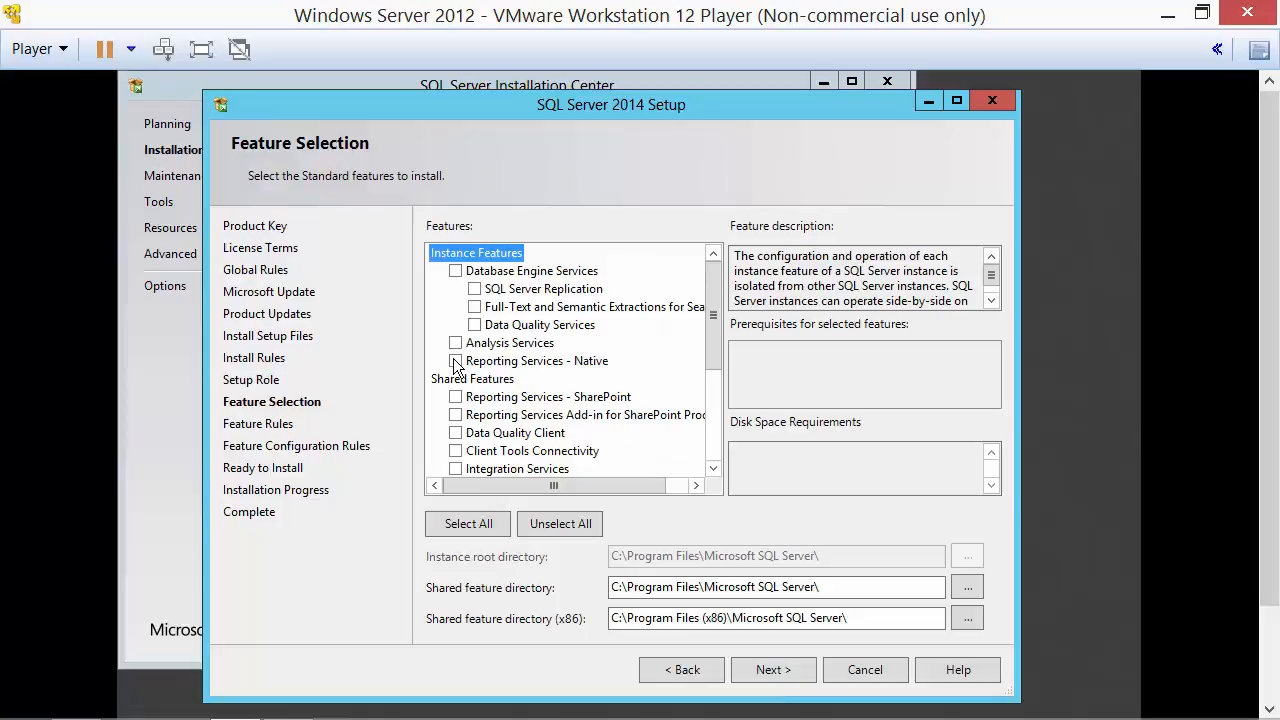
click(455, 361)
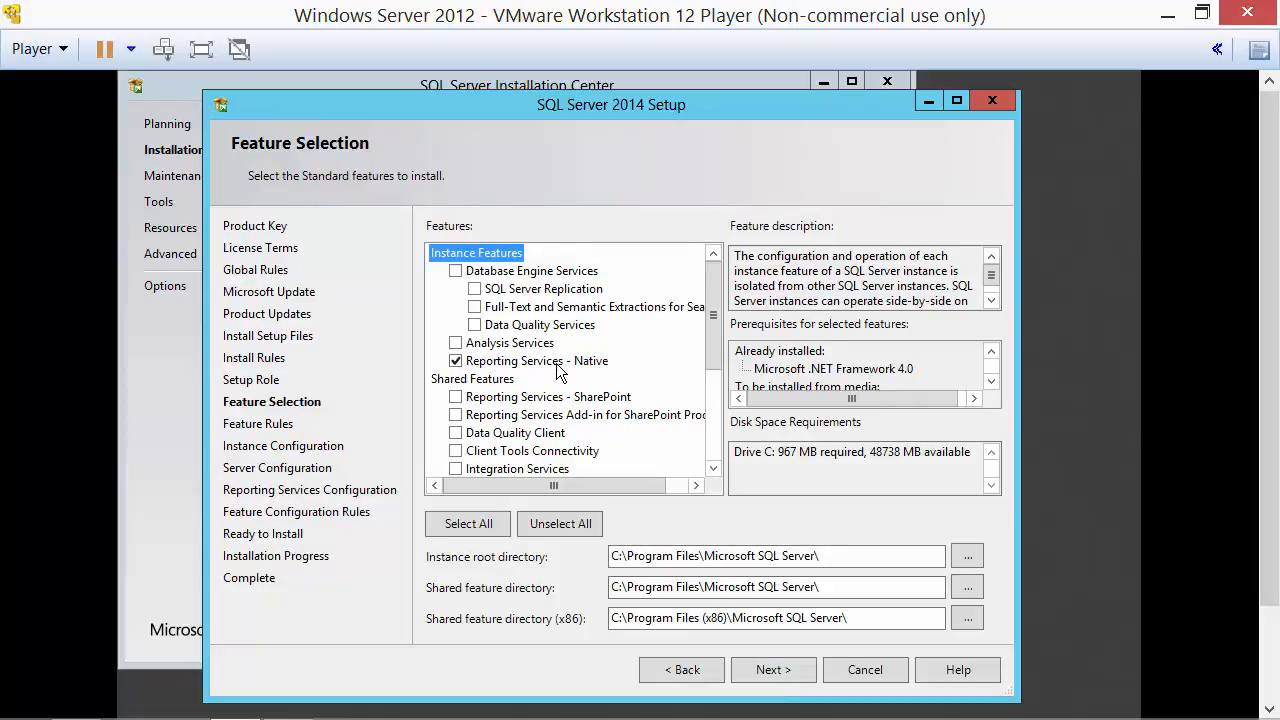
drag(604, 486, 567, 487)
drag(608, 487, 590, 486)
drag(713, 355, 722, 445)
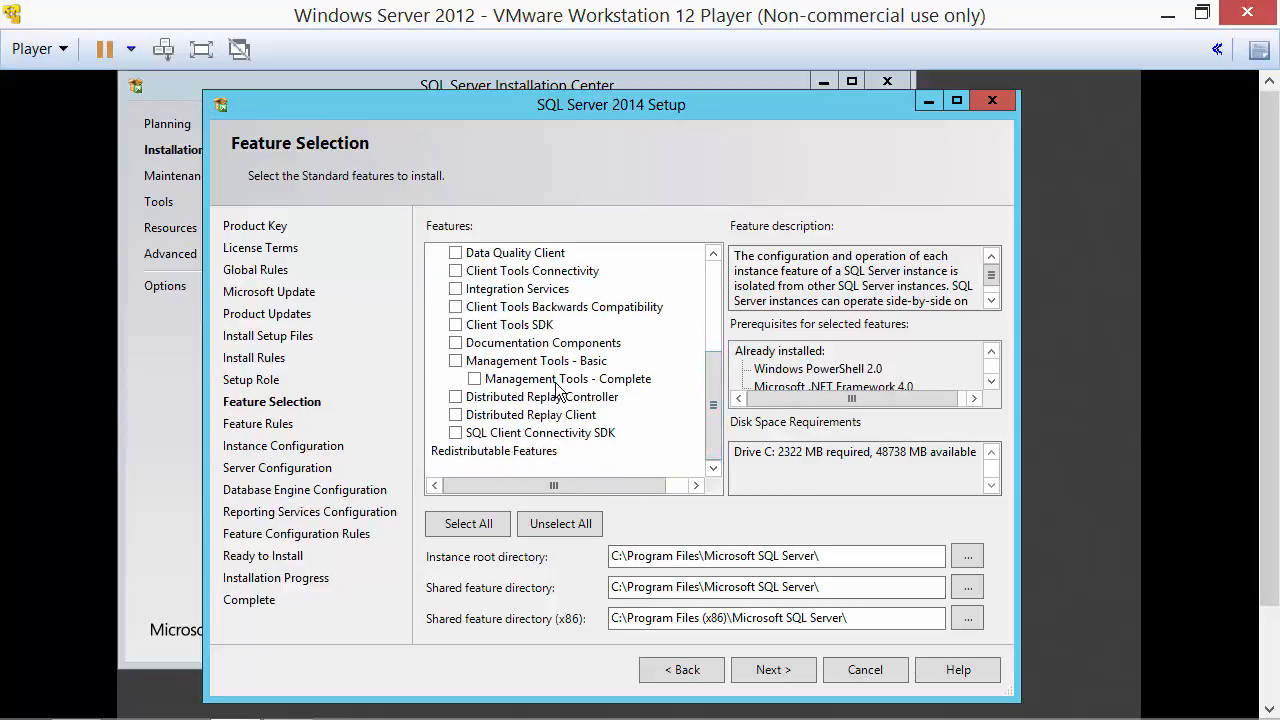
click(475, 380)
click(779, 673)
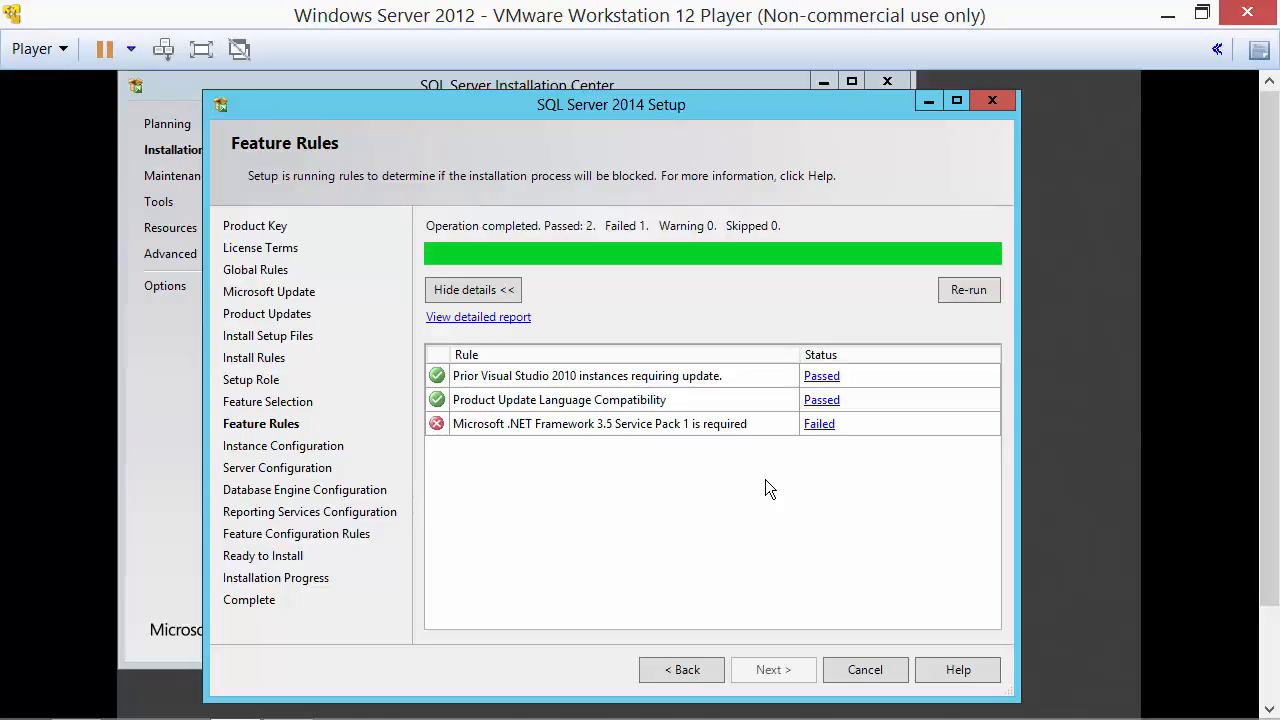
Minimize the SQL Server setup windows and open Server Manager from the Start screen.
click(927, 103)
click(820, 84)
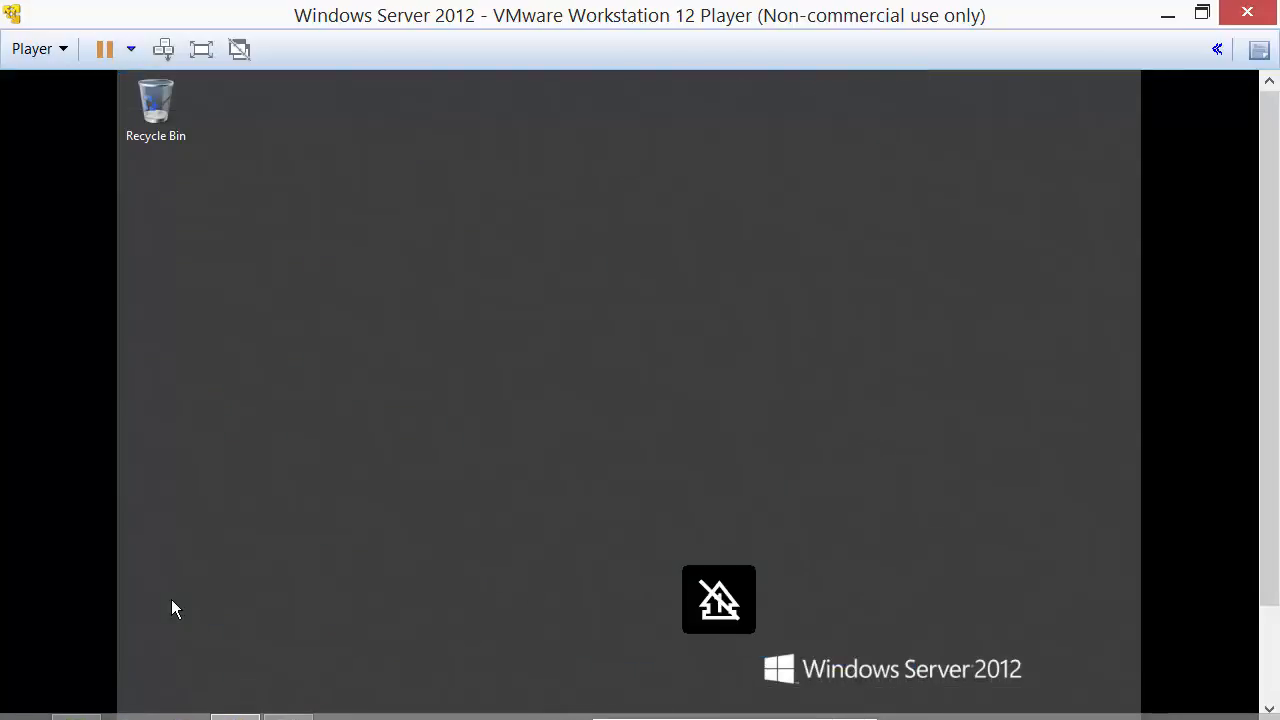
key(super)
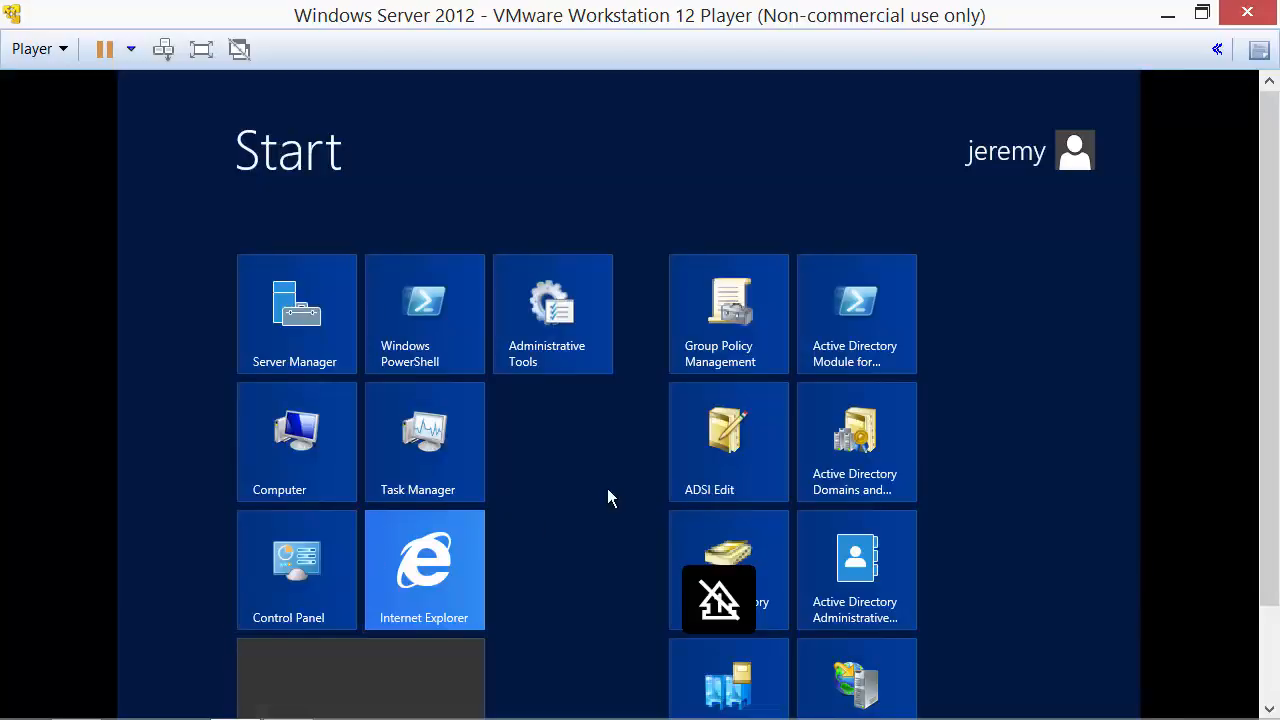
click(297, 333)
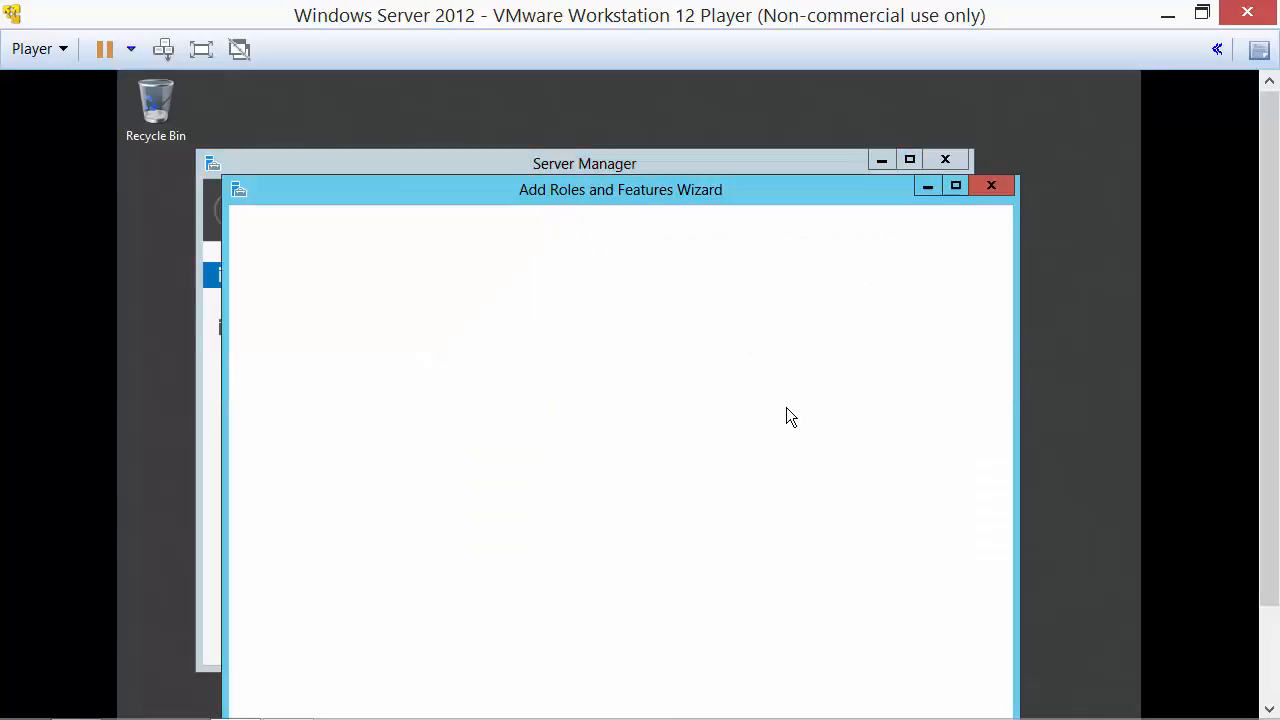
In Add Roles and Features, select .NET Framework 3.5 Features and advance to the confirmation page.
drag(834, 190, 838, 97)
click(764, 616)
click(764, 616)
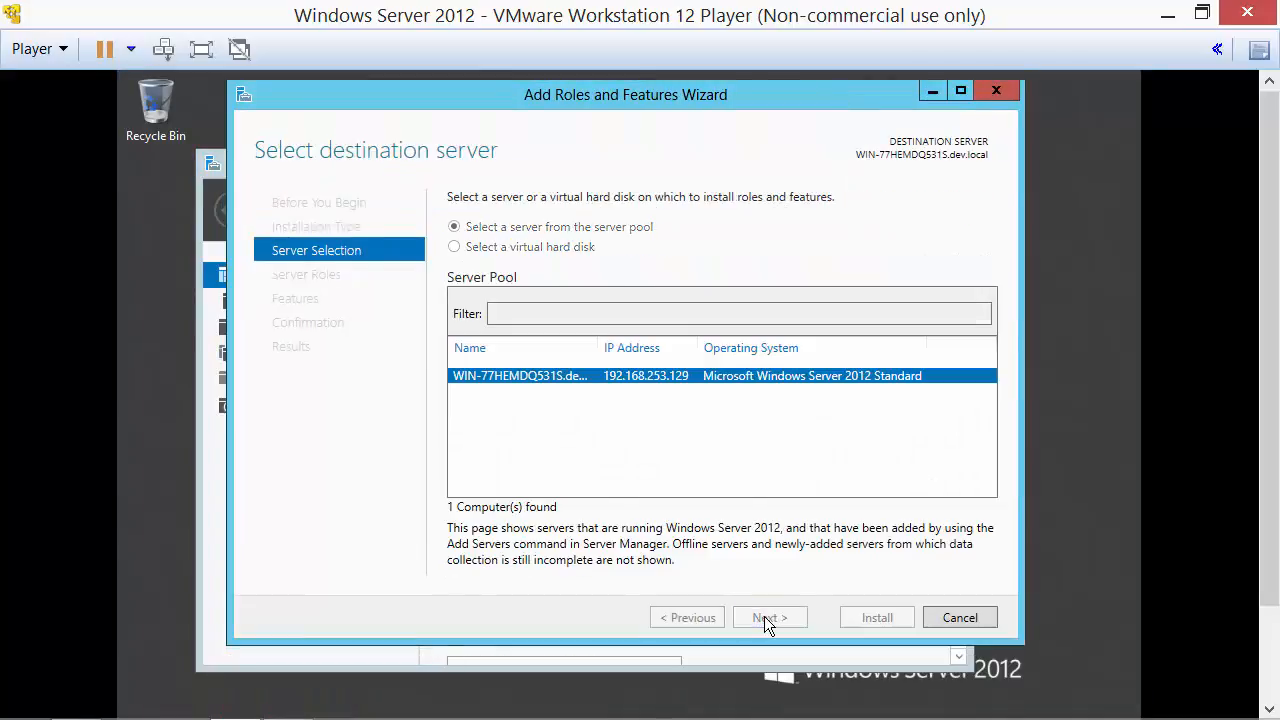
click(764, 616)
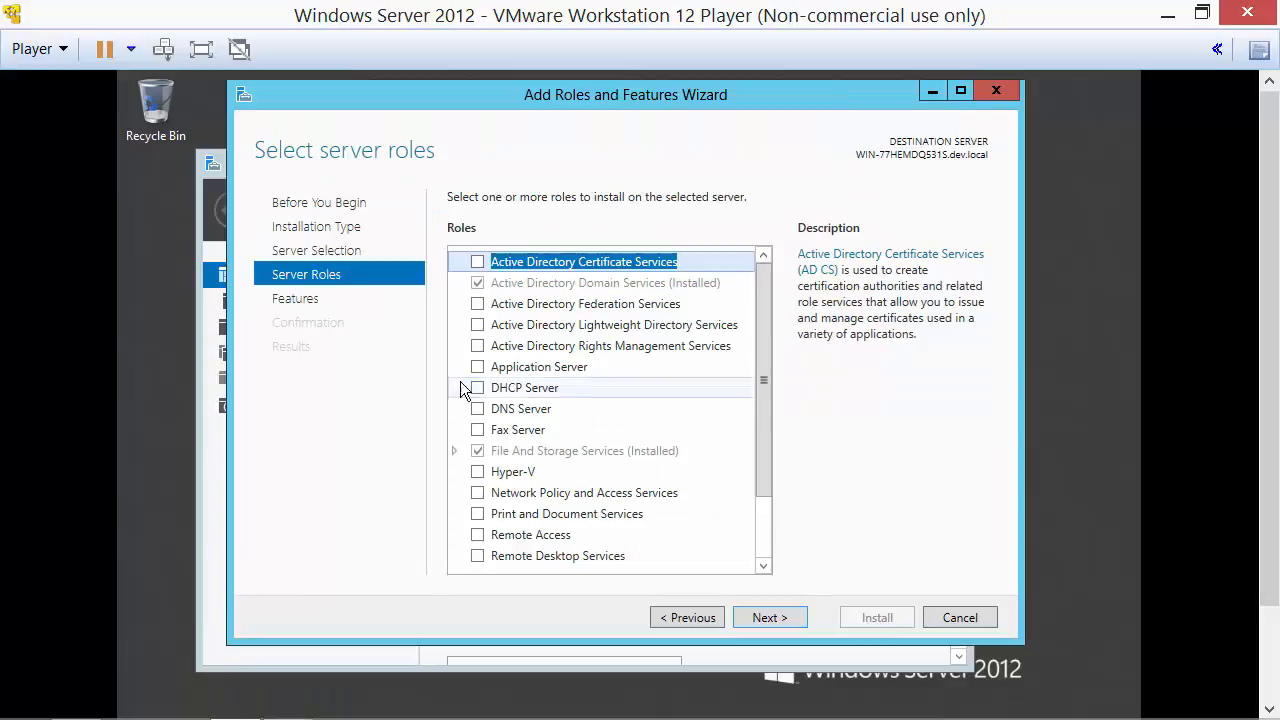
scroll(783, 410, down, 2)
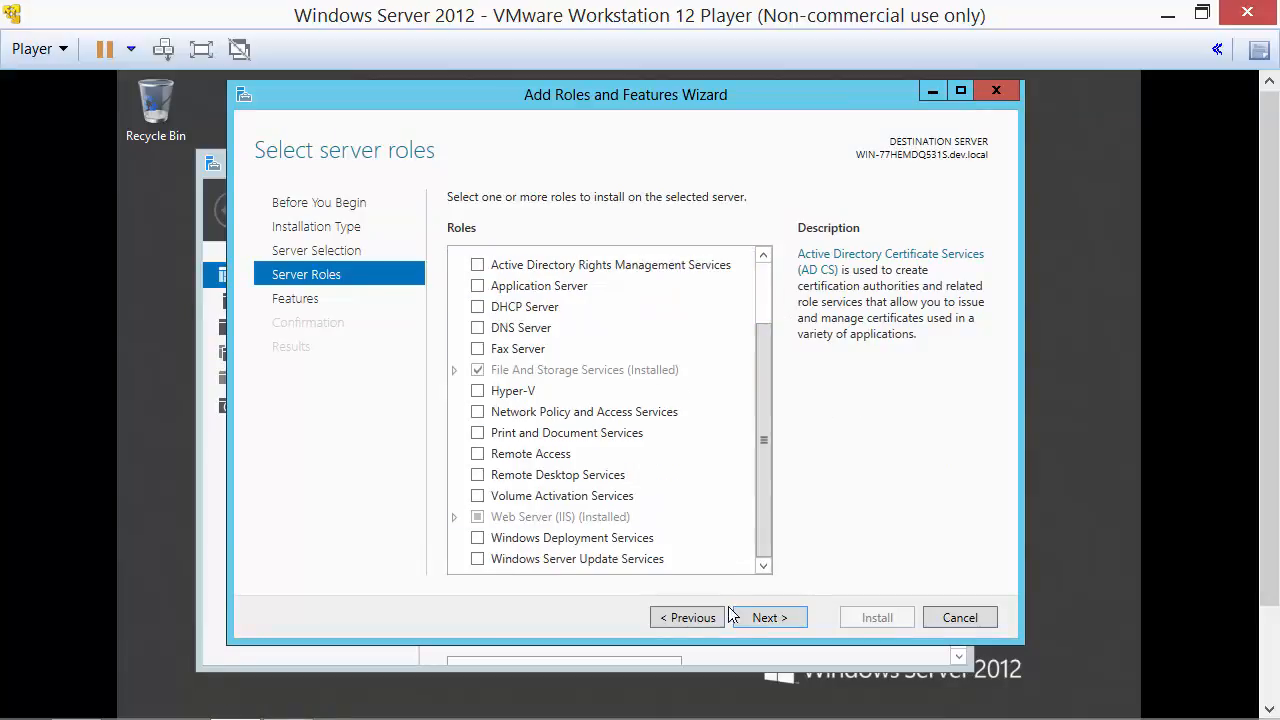
click(765, 616)
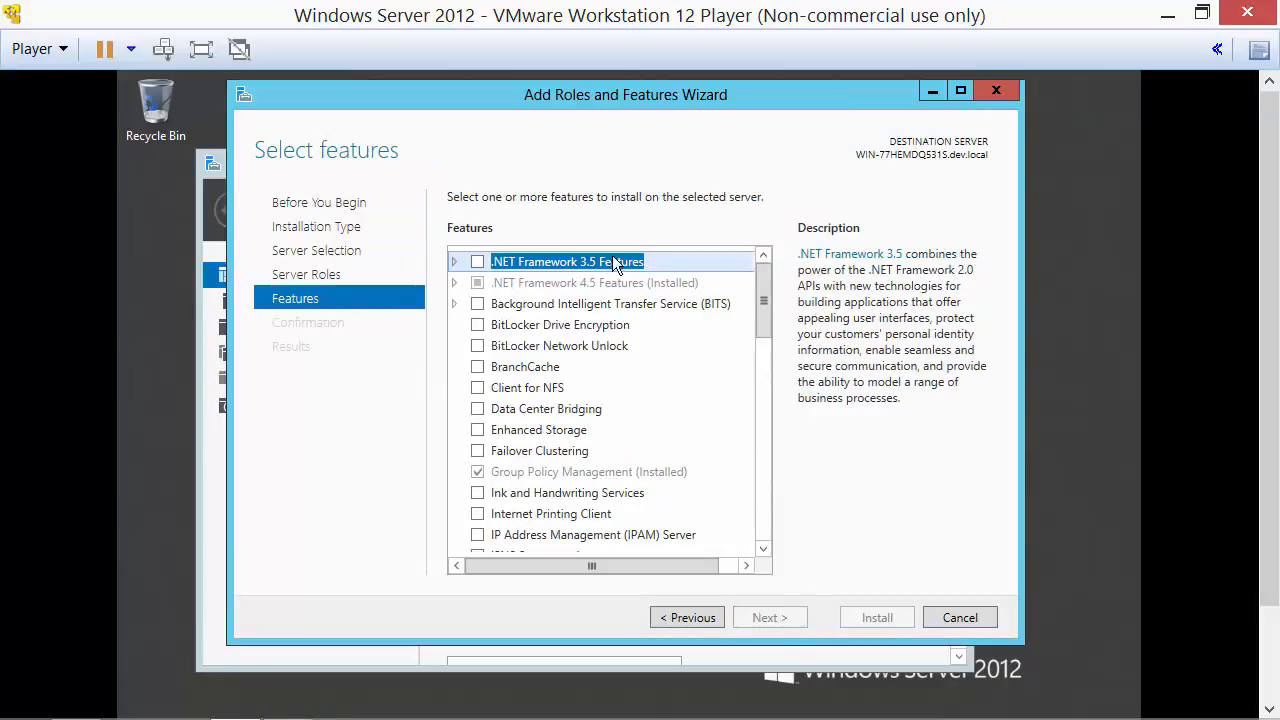
mouse_move(765, 315)
mouse_down()
mouse_move(763, 353)
mouse_move(760, 300)
mouse_up()
click(477, 261)
click(453, 262)
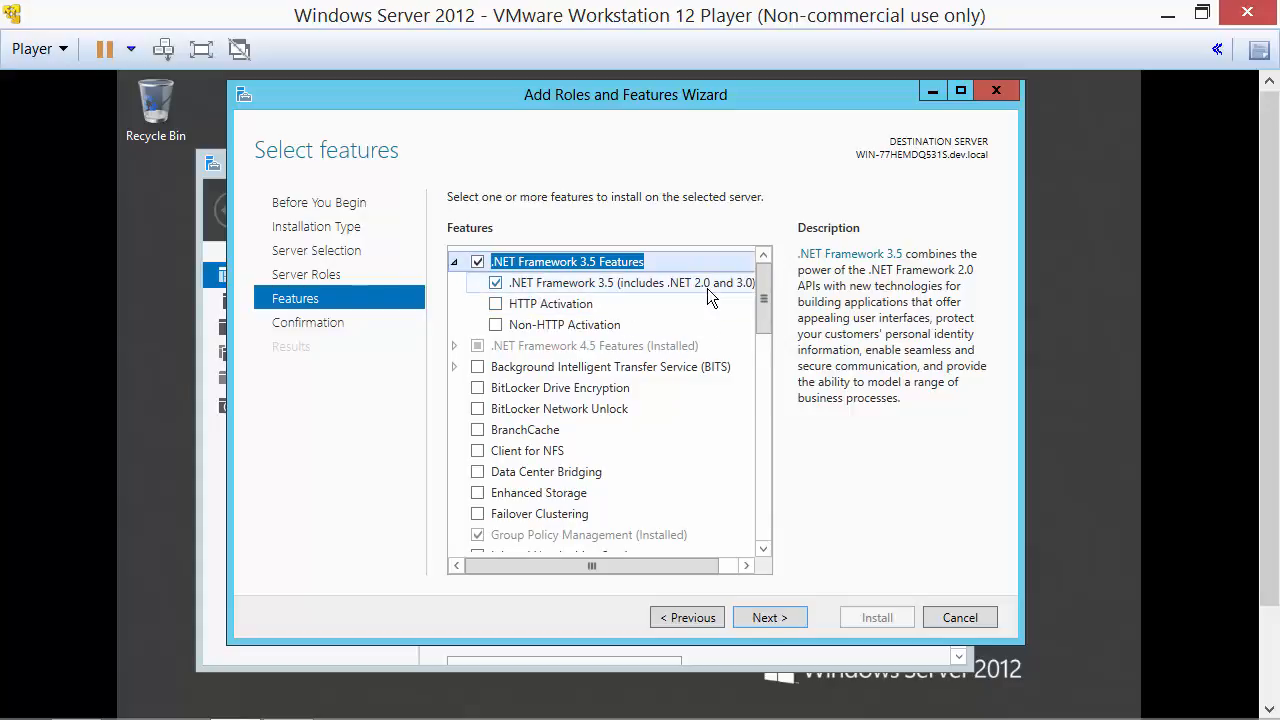
click(790, 618)
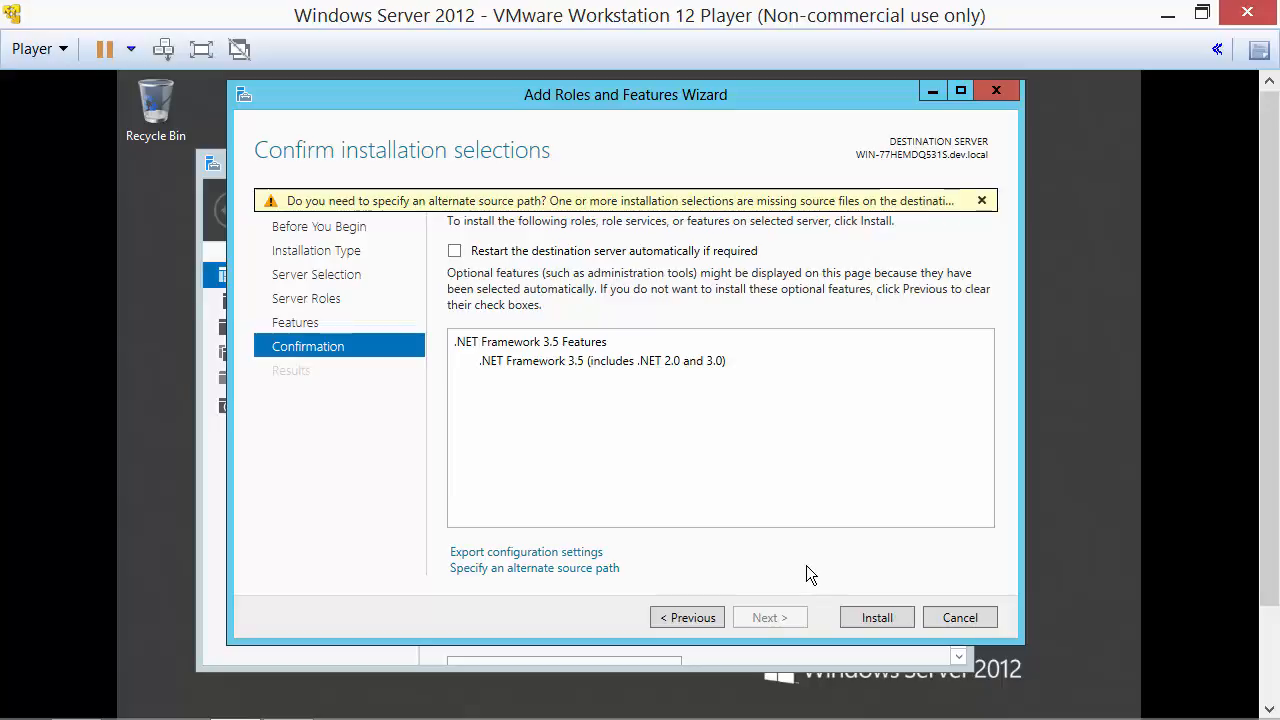
Bring the SQL Server setup window back to the front.
mouse_move(470, 717)
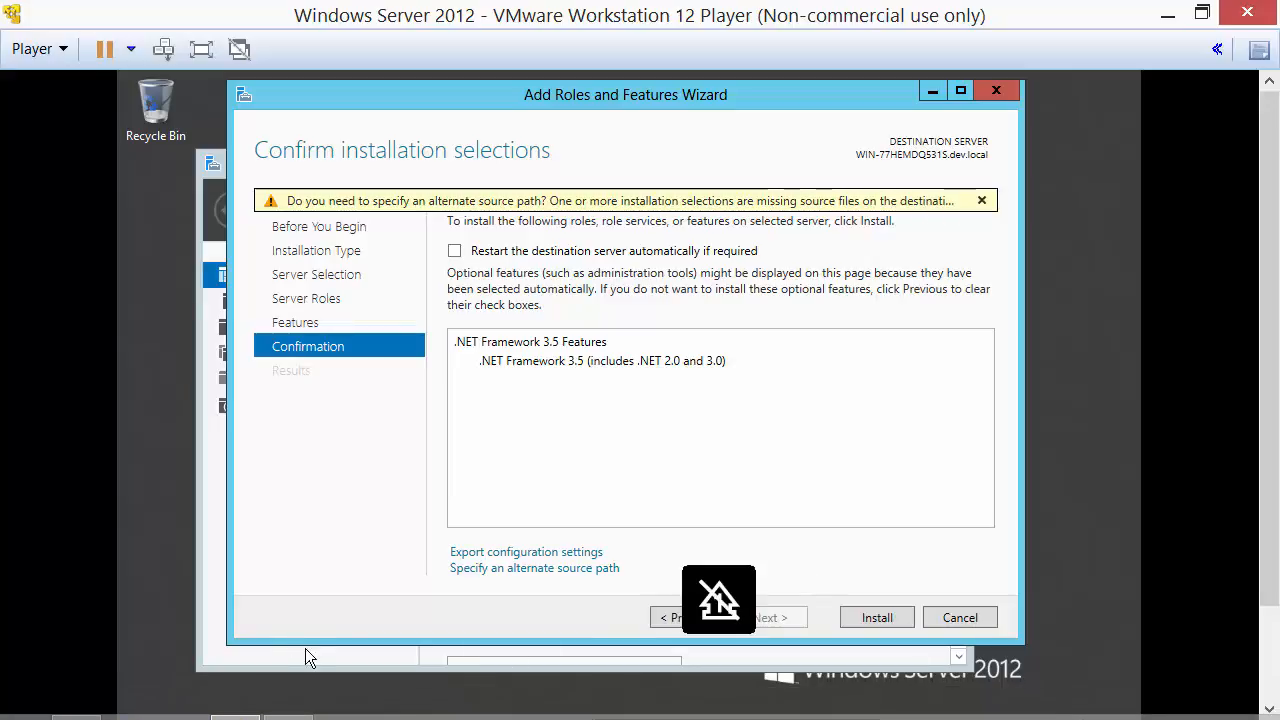
click(312, 685)
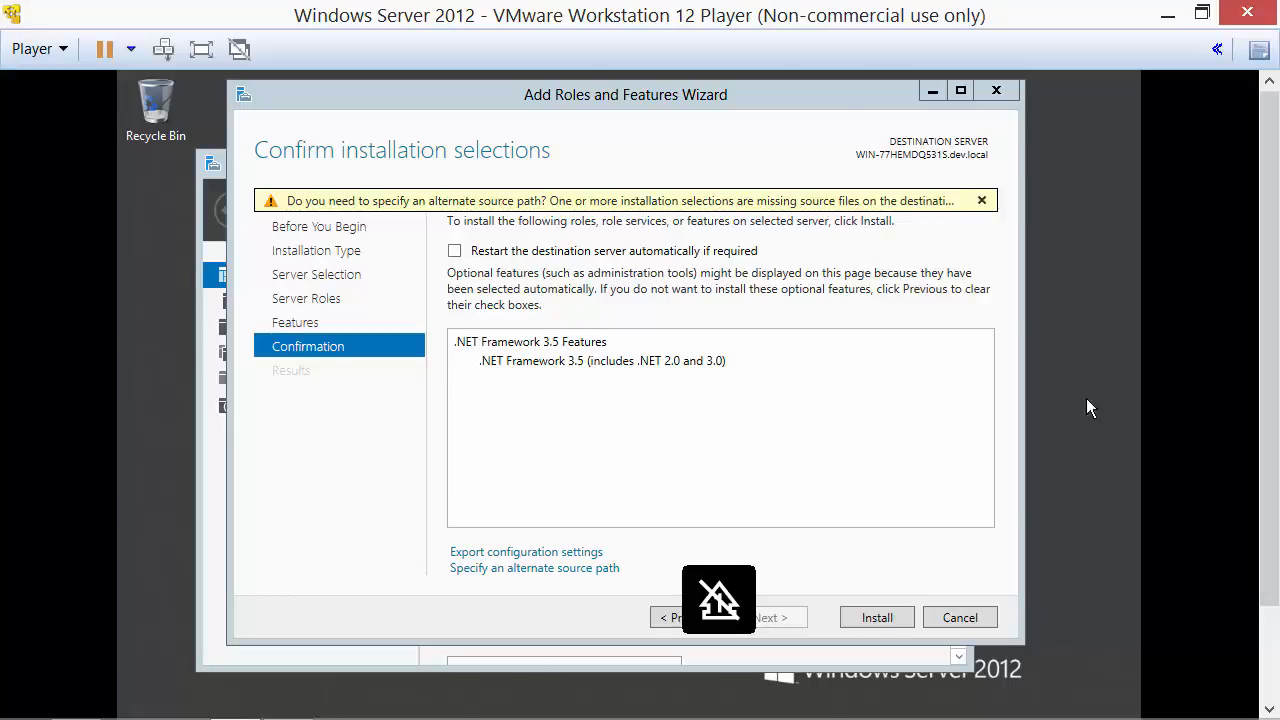
drag(1269, 365, 1269, 475)
click(410, 705)
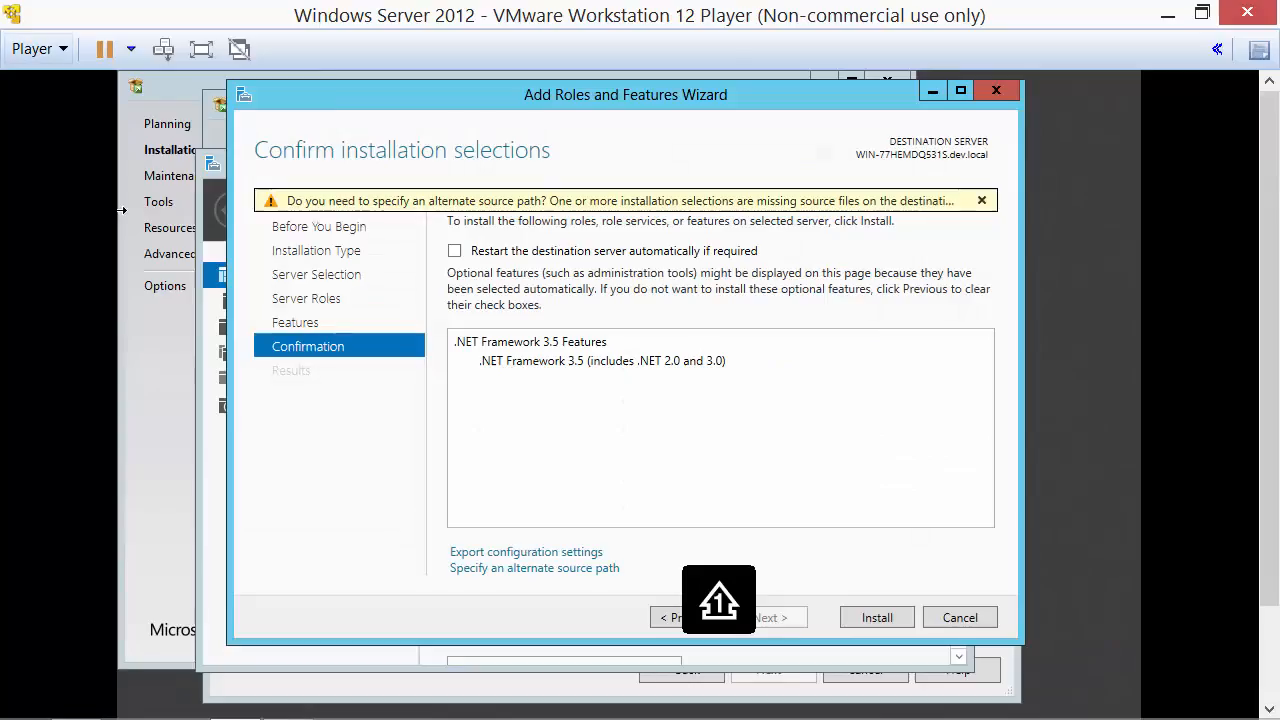
Mount the Windows Server 2012 ISO in the VM's CD/DVD drive, then open Specify an alternate source path.
click(33, 49)
mouse_move(63, 111)
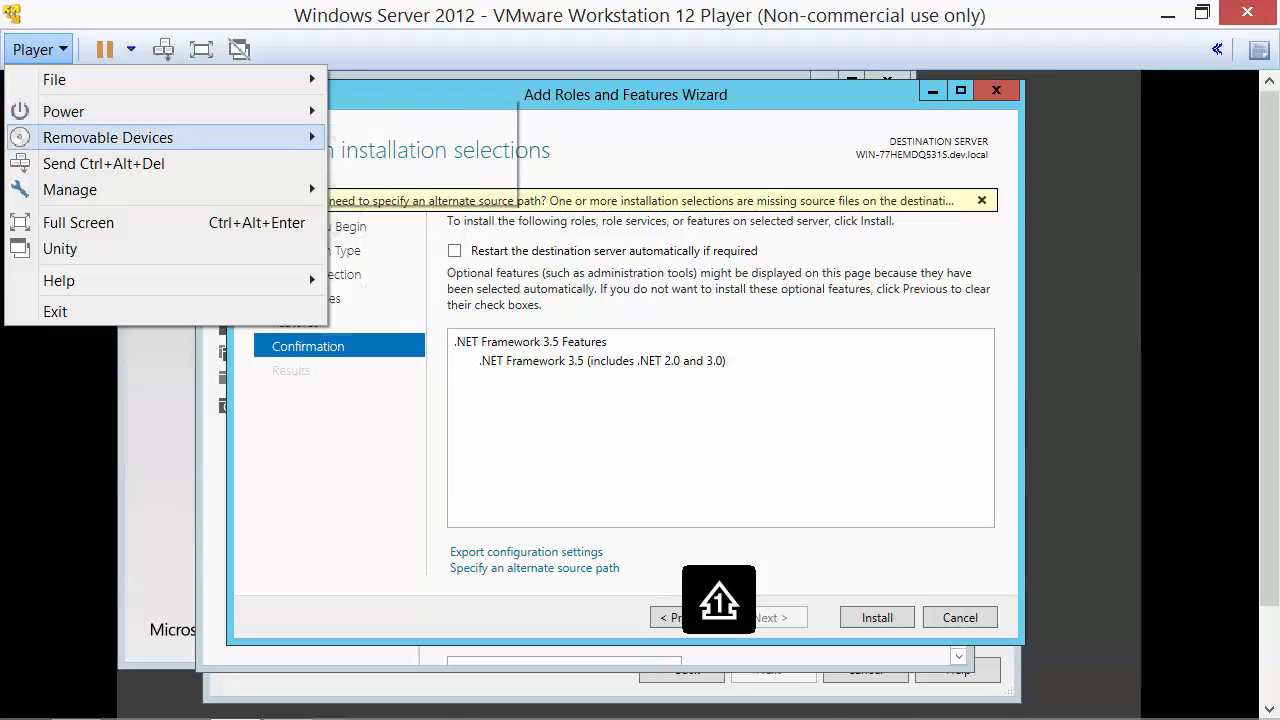
mouse_move(108, 137)
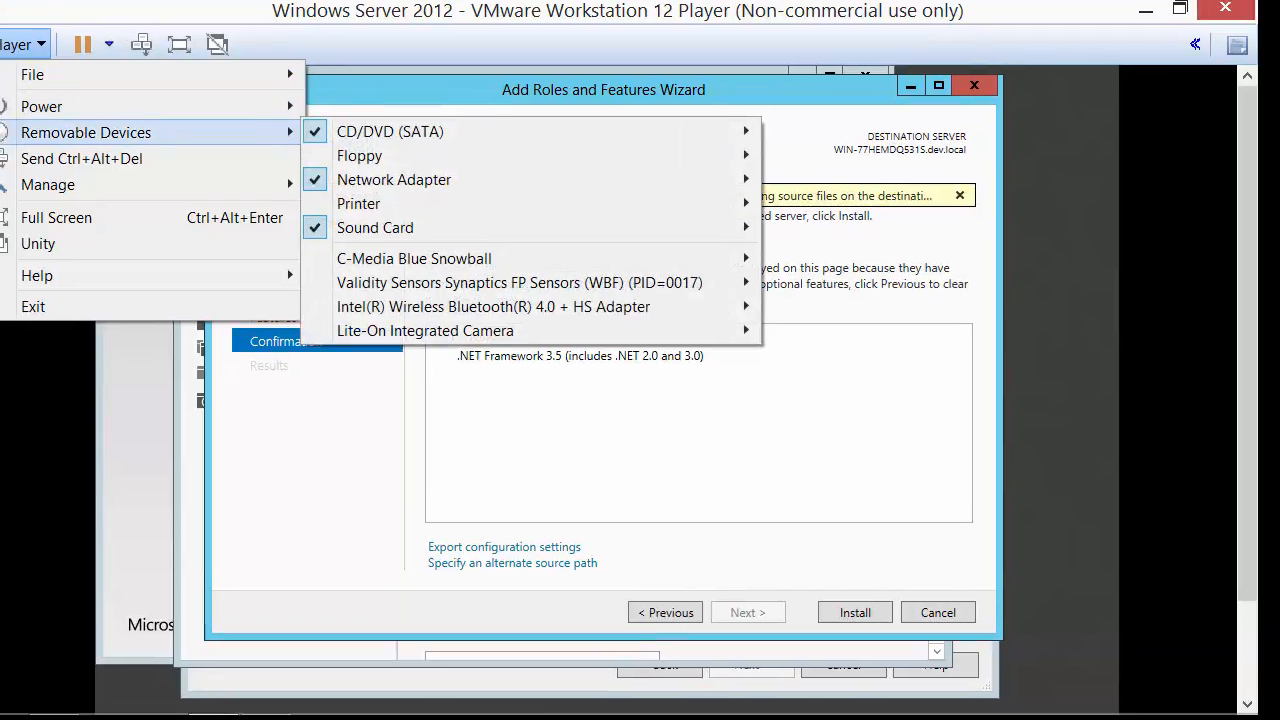
mouse_move(345, 131)
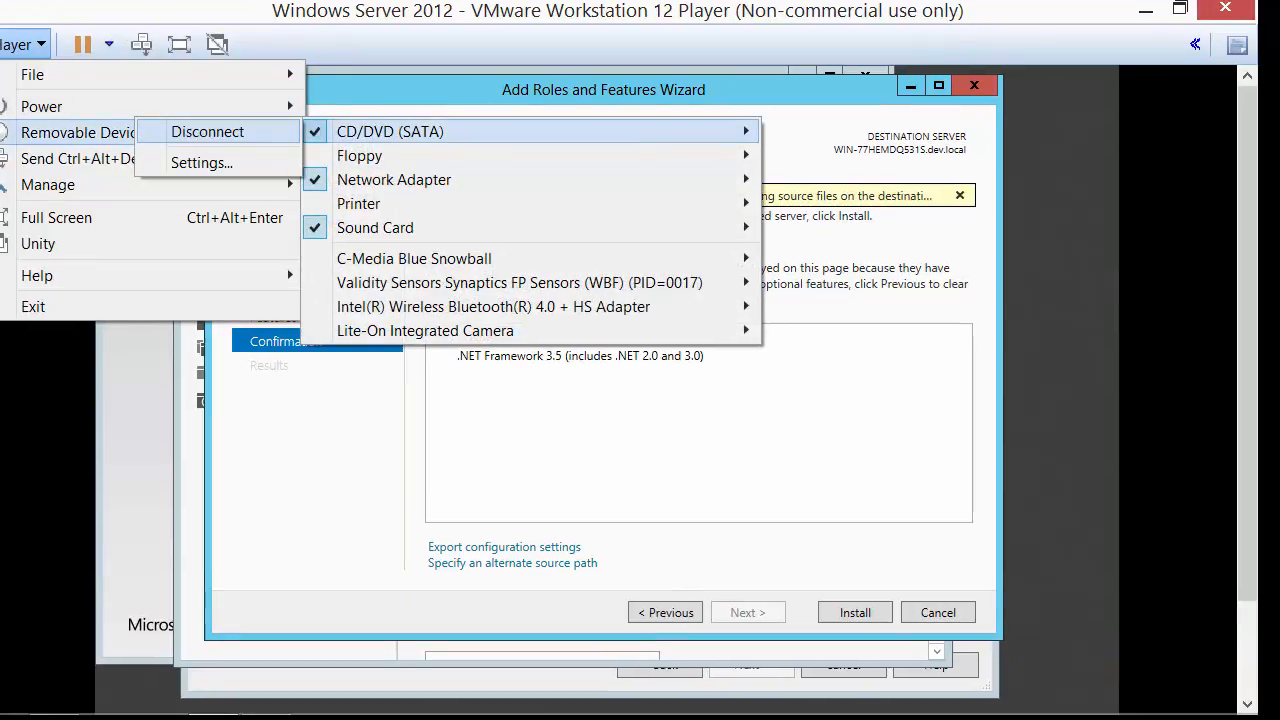
click(201, 162)
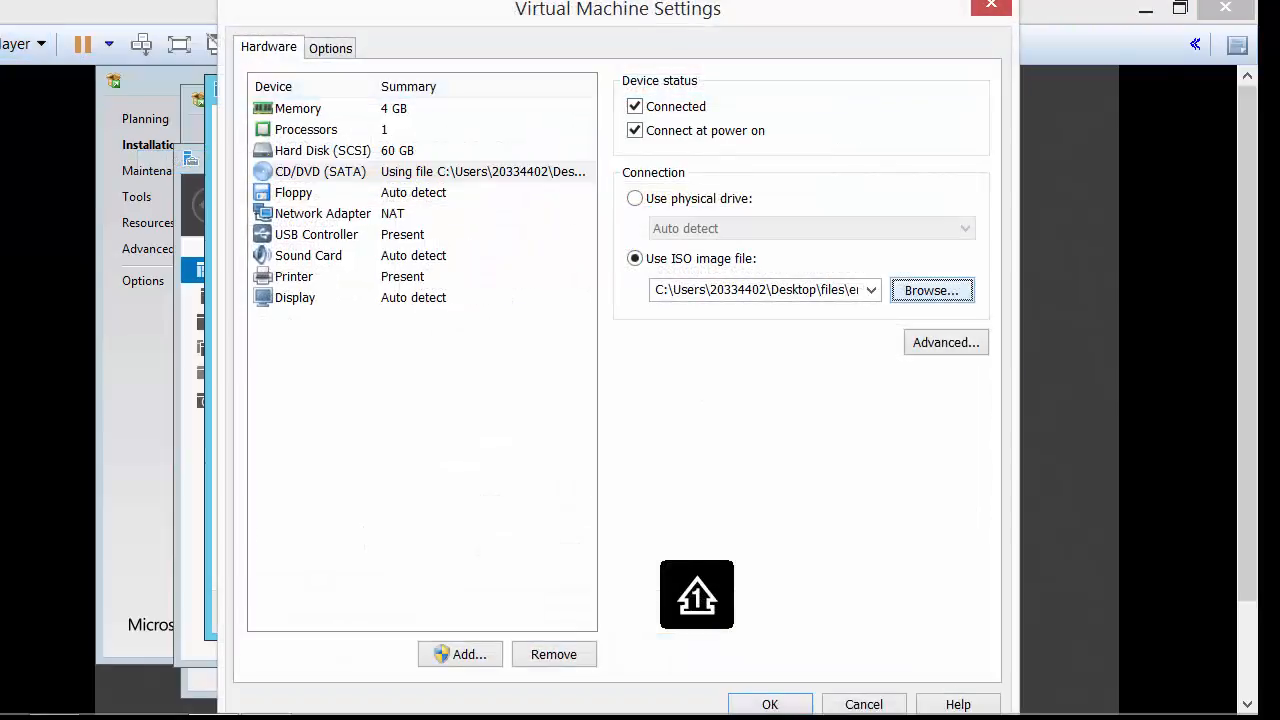
click(931, 289)
click(621, 259)
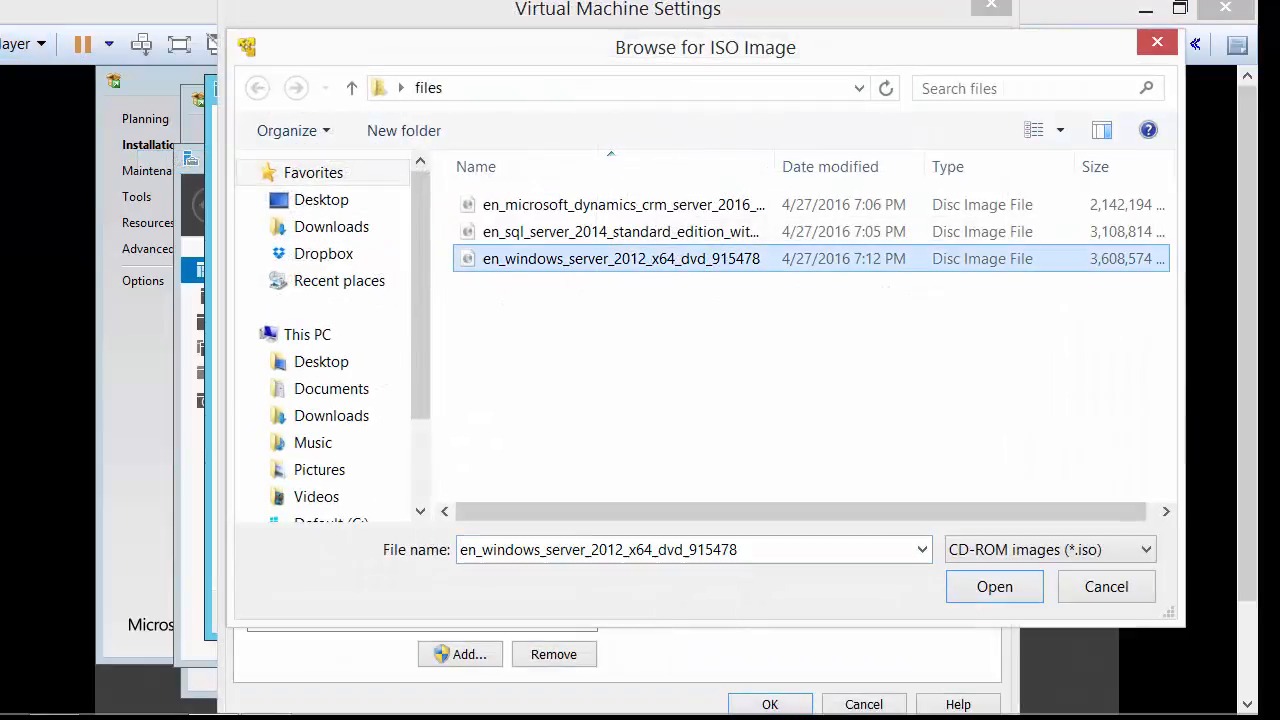
click(994, 587)
click(770, 704)
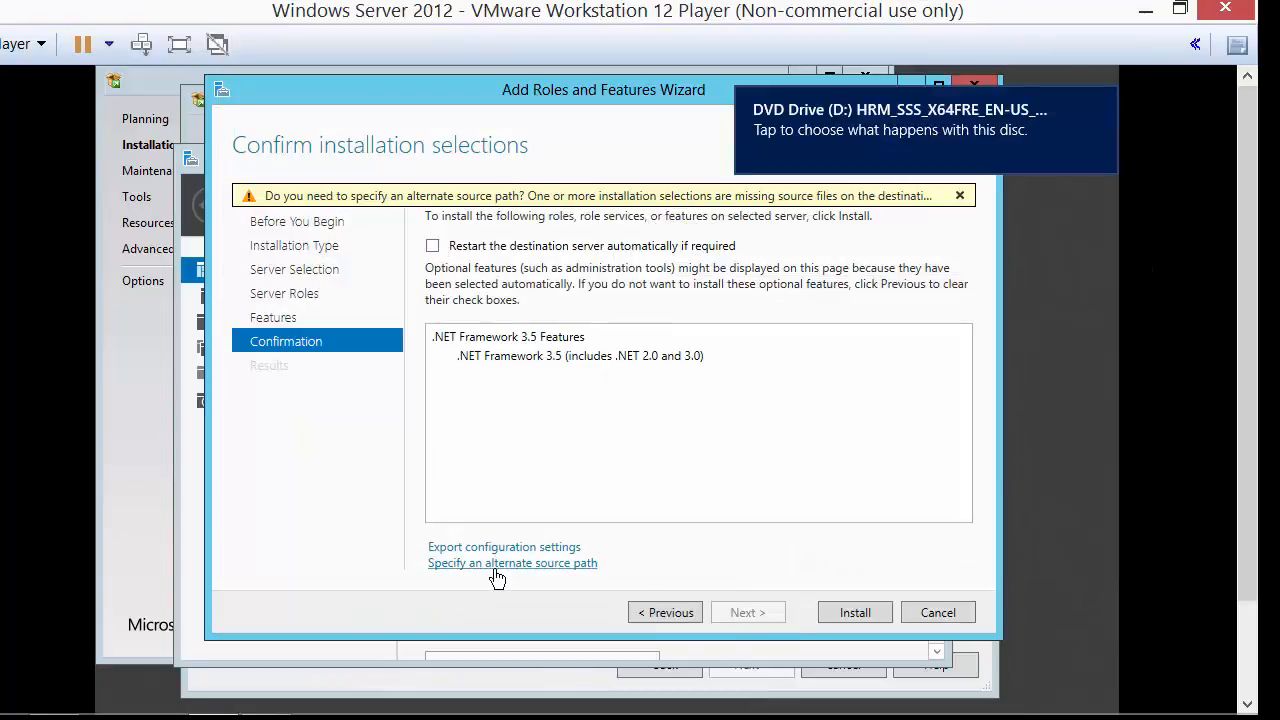
click(558, 565)
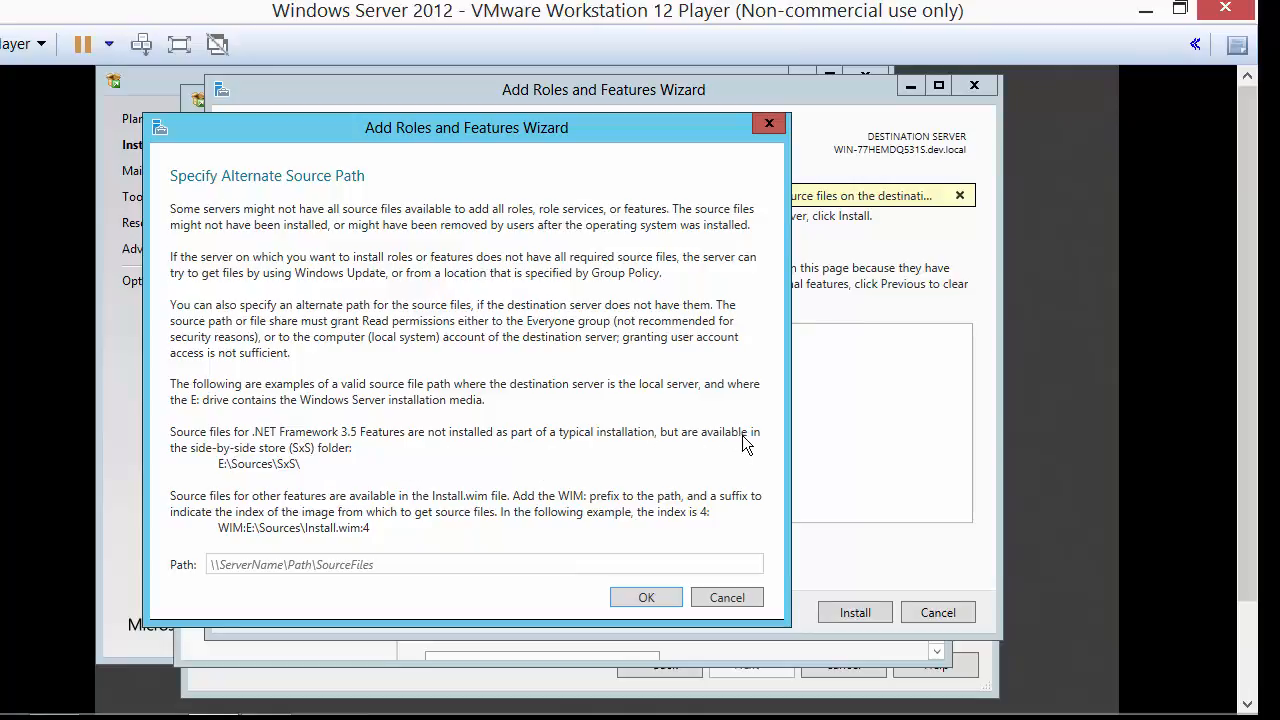
In File Explorer, browse to D:\sources\sxs on the DVD and copy its path.
key(shift)
drag(1247, 562, 1247, 653)
key(super+e)
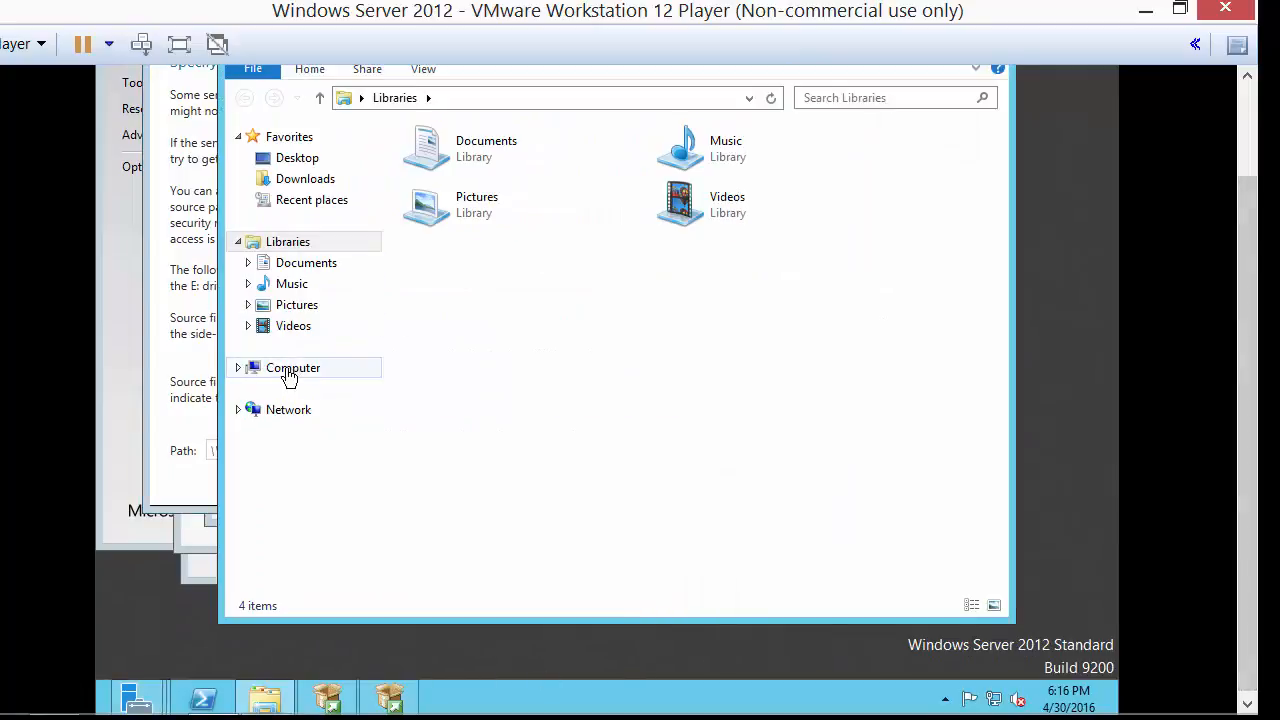
click(258, 376)
drag(619, 158, 1017, 138)
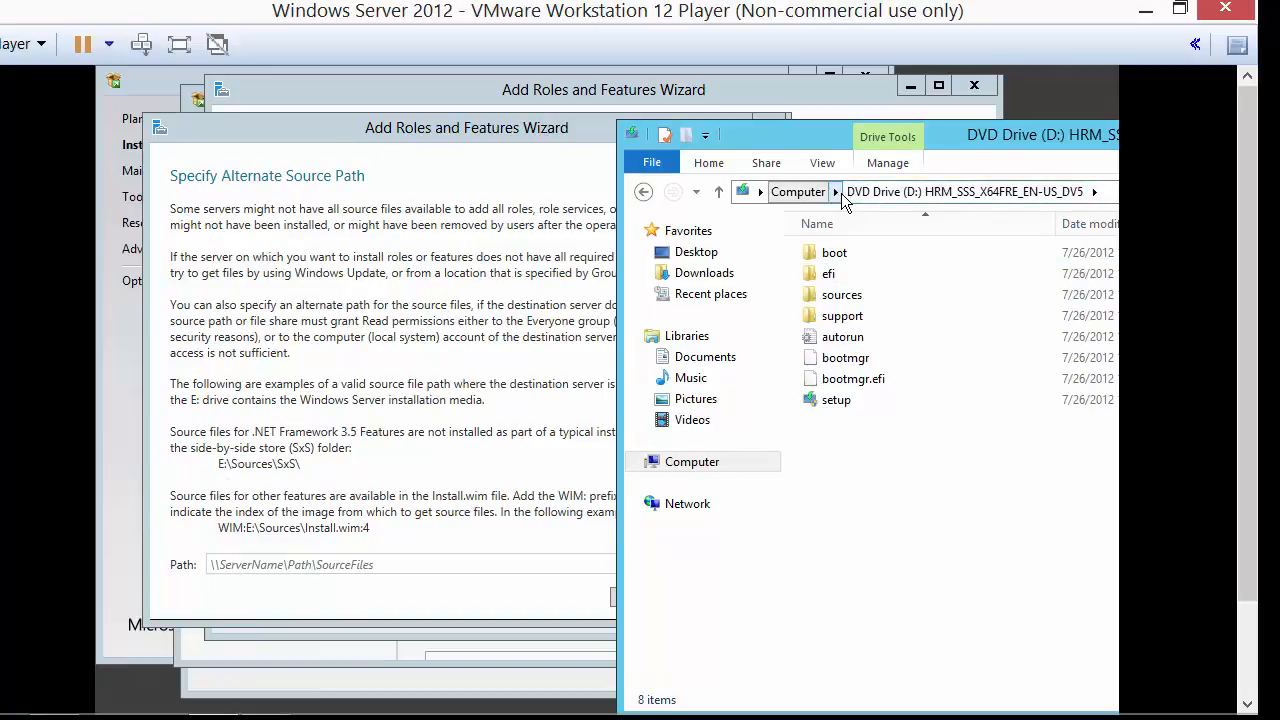
double_click(838, 294)
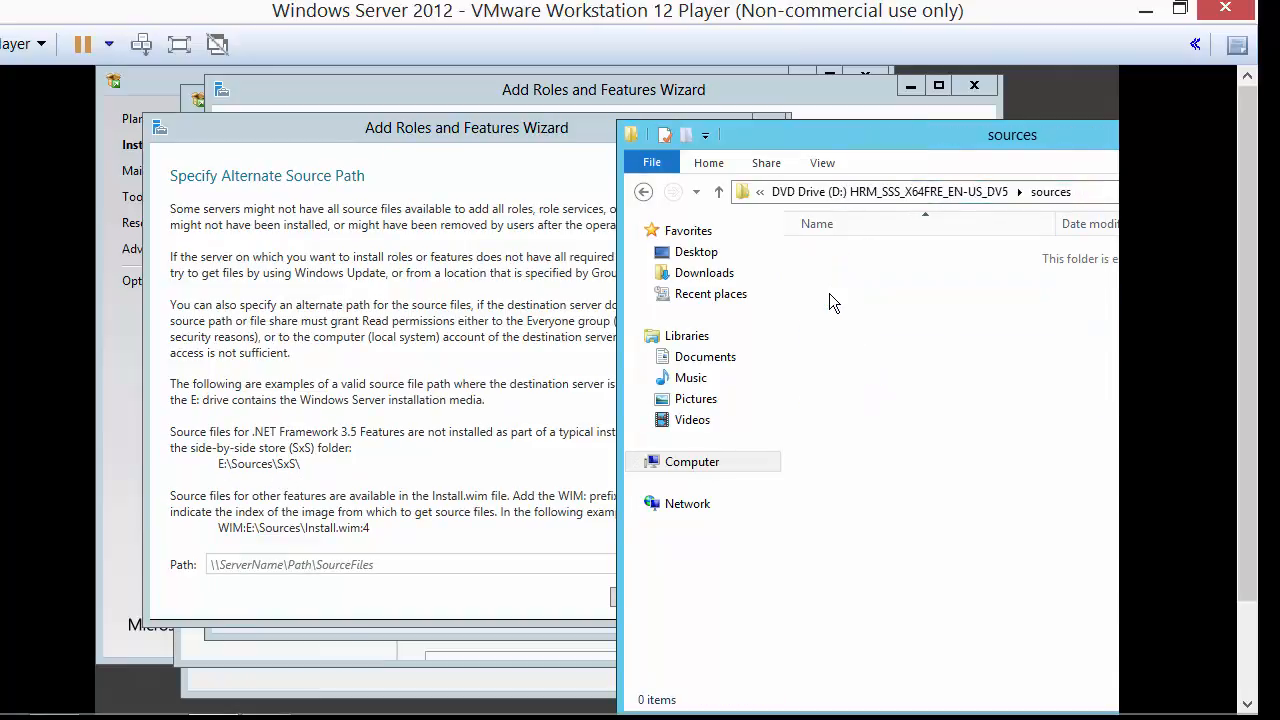
double_click(843, 380)
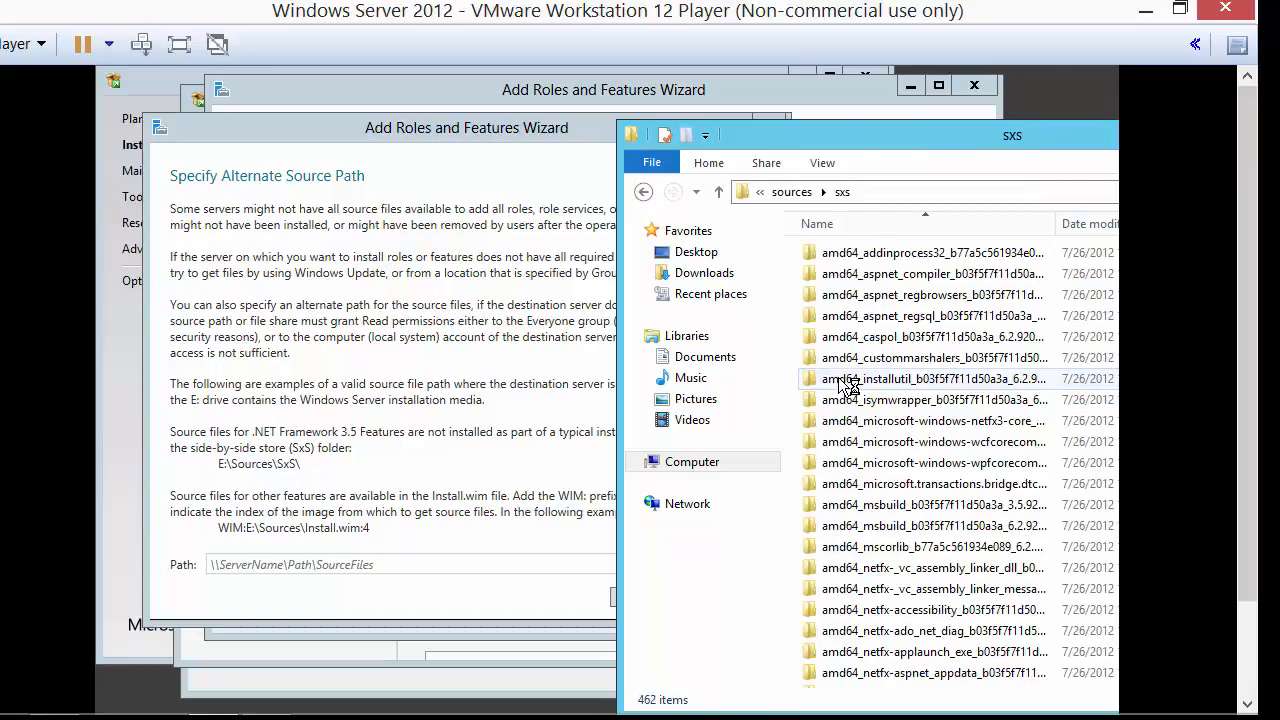
click(917, 192)
key(ctrl+c)
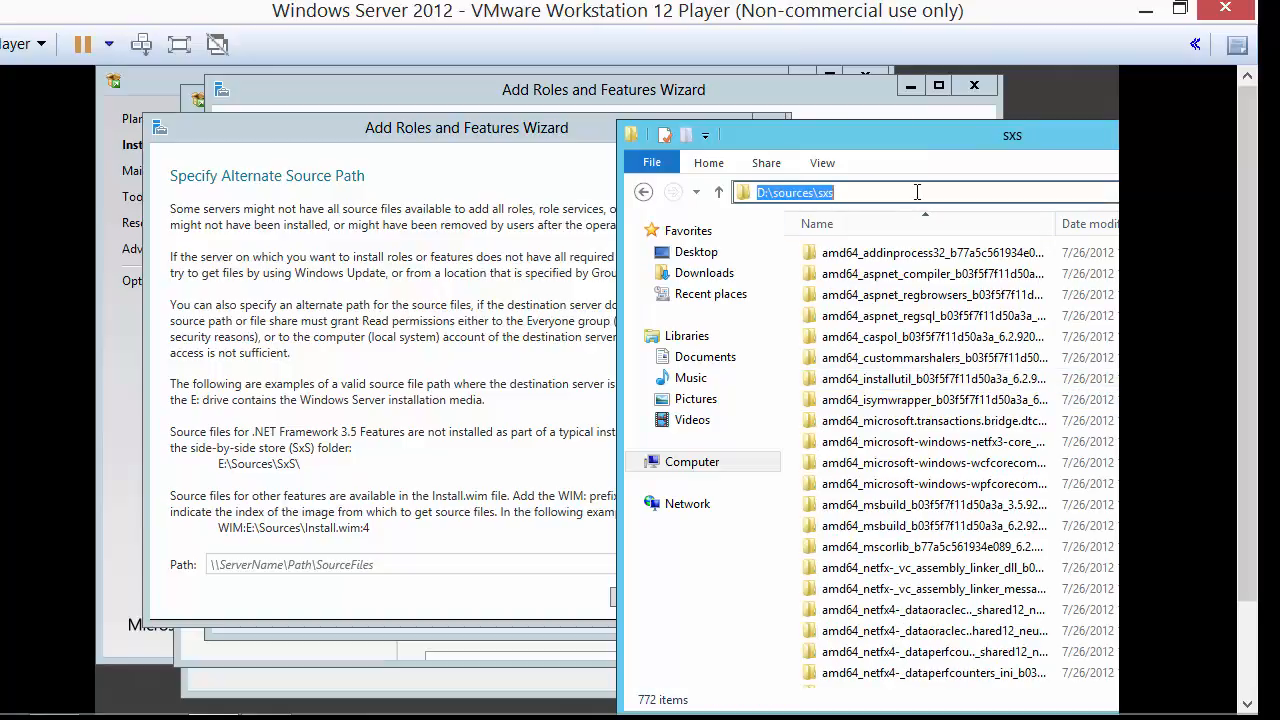
Paste D:\sources\sxs as the alternate source path and start the .NET Framework 3.5 installation.
click(299, 565)
key(ctrl+v)
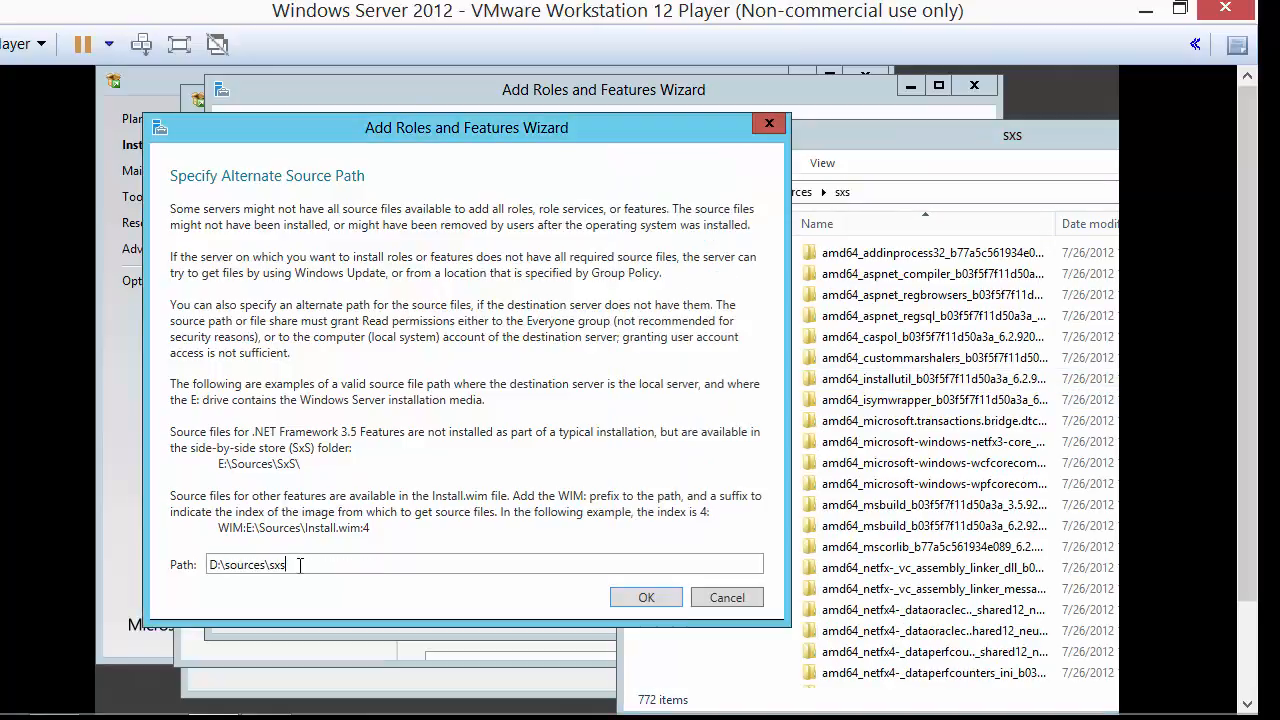
key(Return)
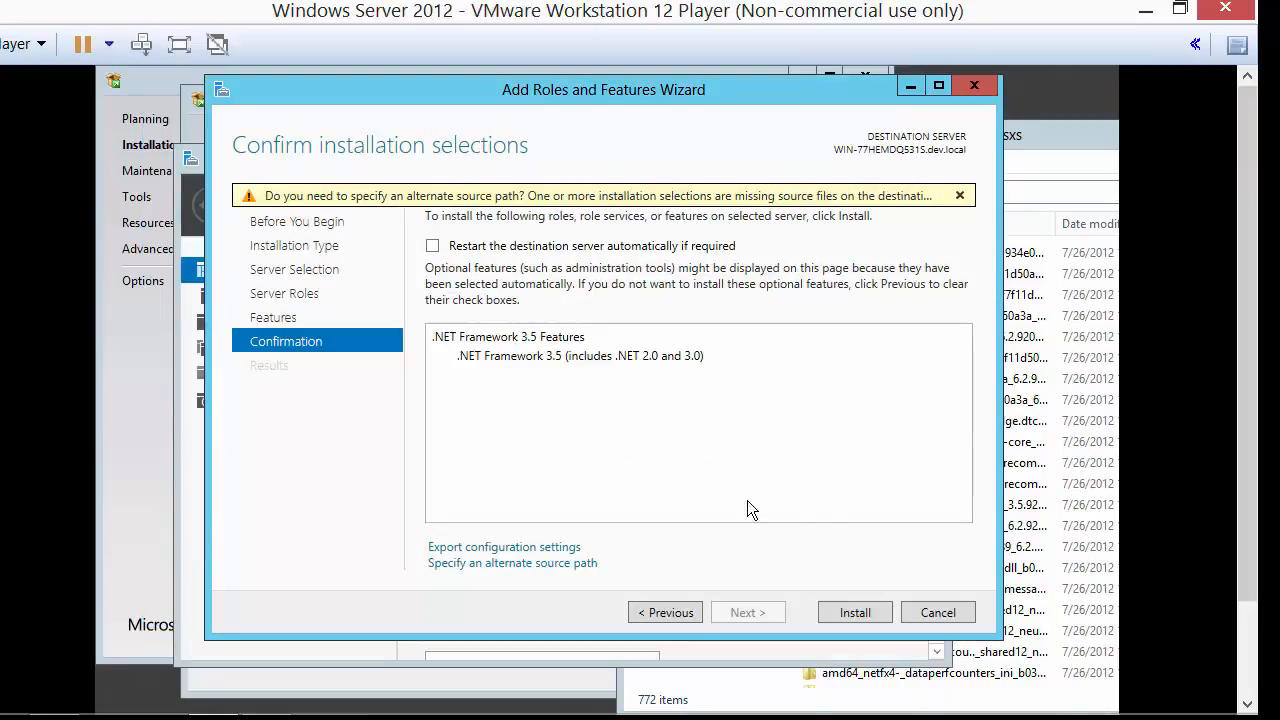
click(855, 612)
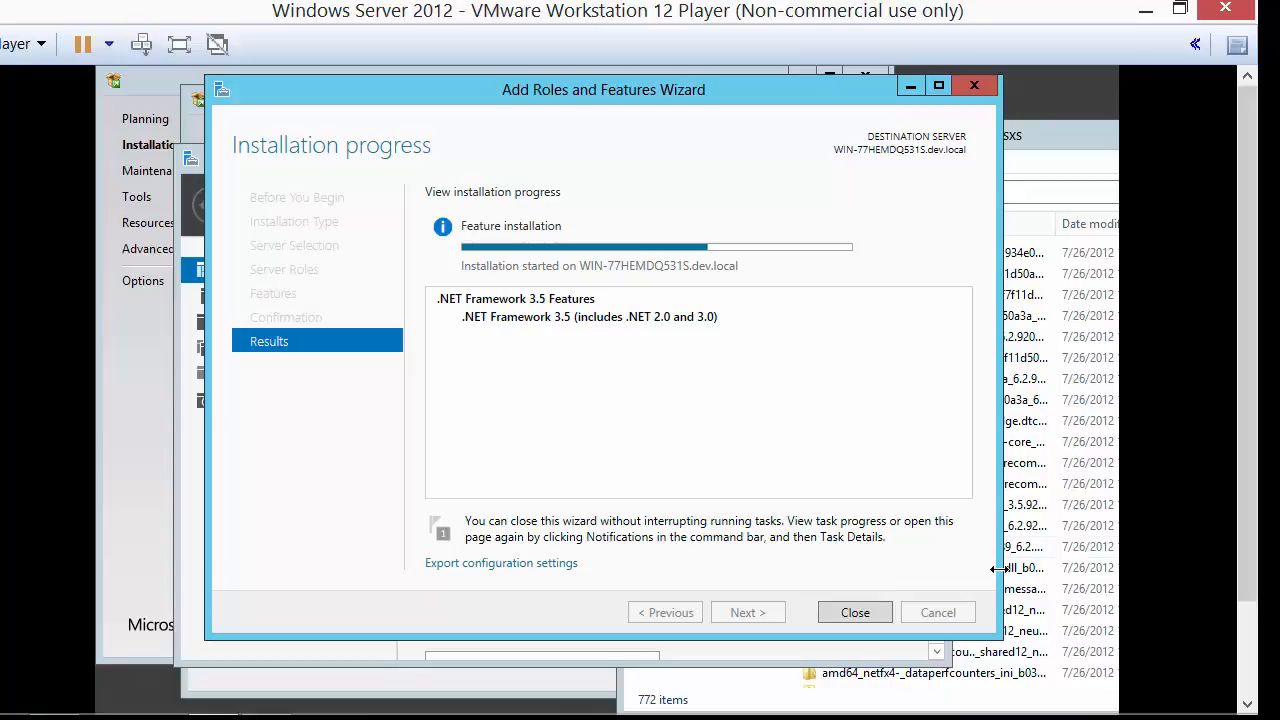
Once the .NET Framework 3.5 installation succeeds, close the sxs Explorer window with Alt+F4.
click(1078, 175)
drag(897, 145, 947, 109)
click(912, 157)
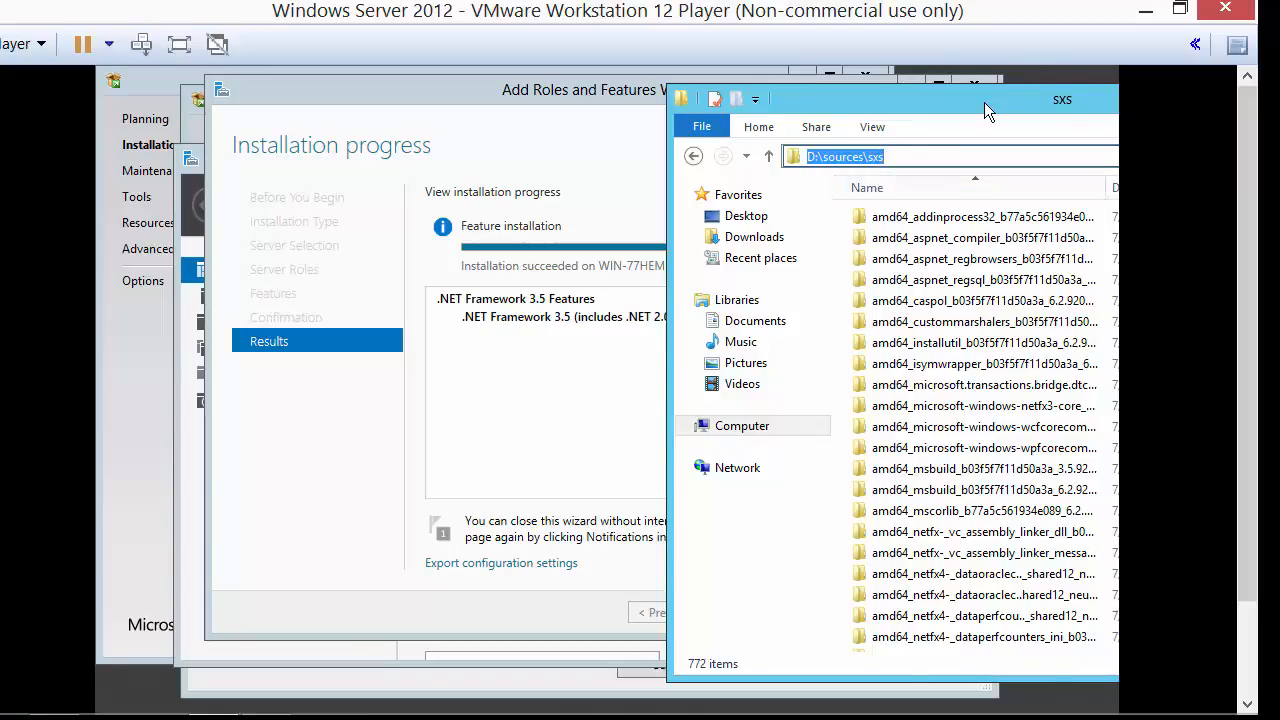
key(alt+F4)
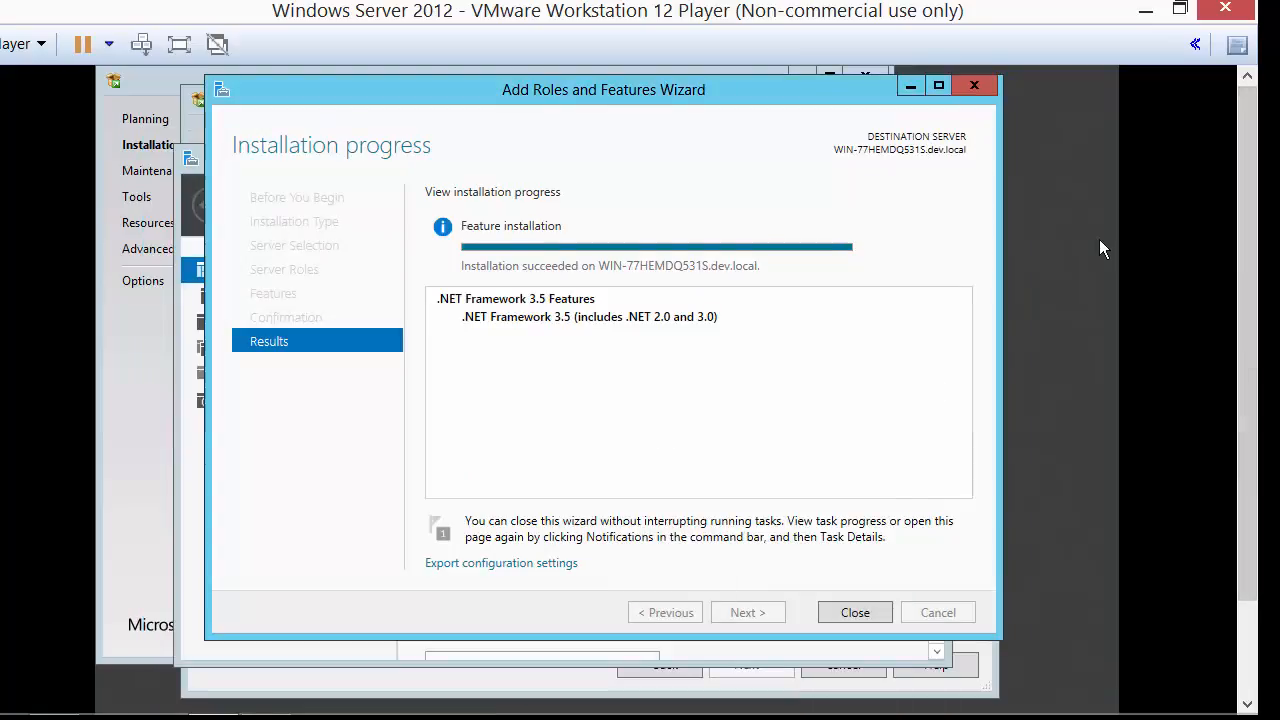
Close the finished wizard and remount the SQL Server 2014 Standard ISO in the VM's DVD drive.
click(855, 613)
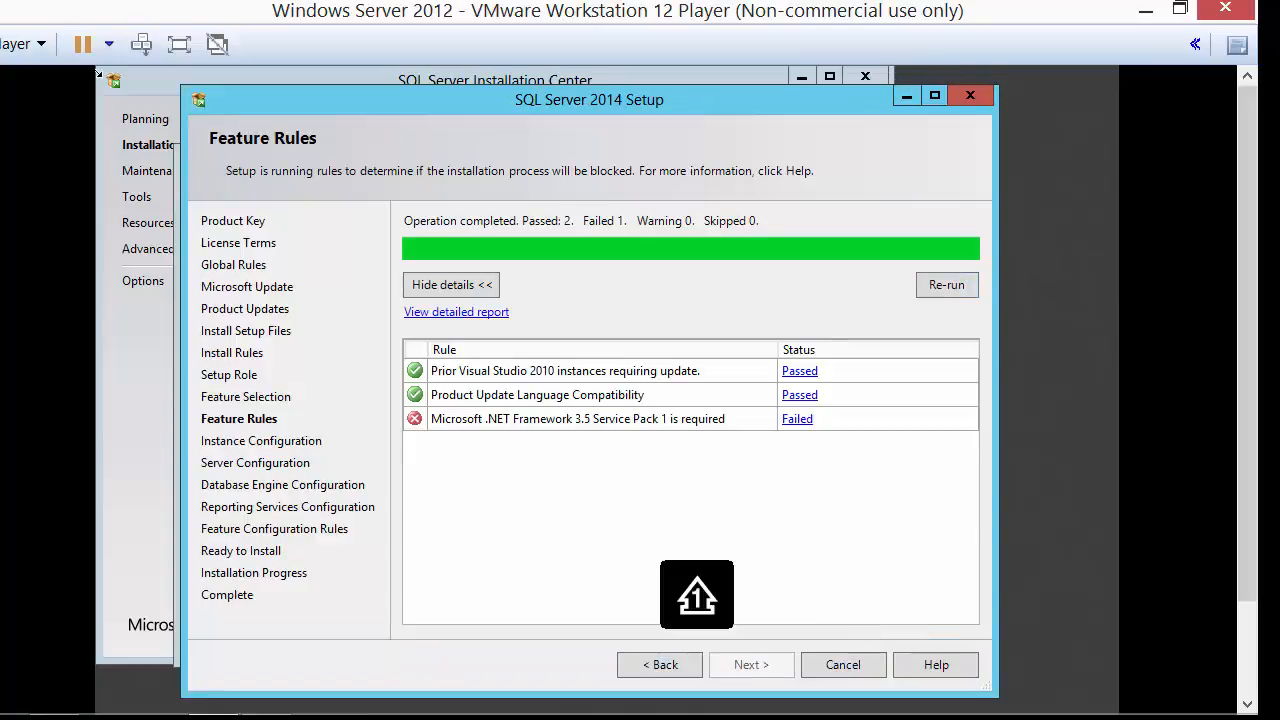
click(22, 44)
mouse_move(86, 133)
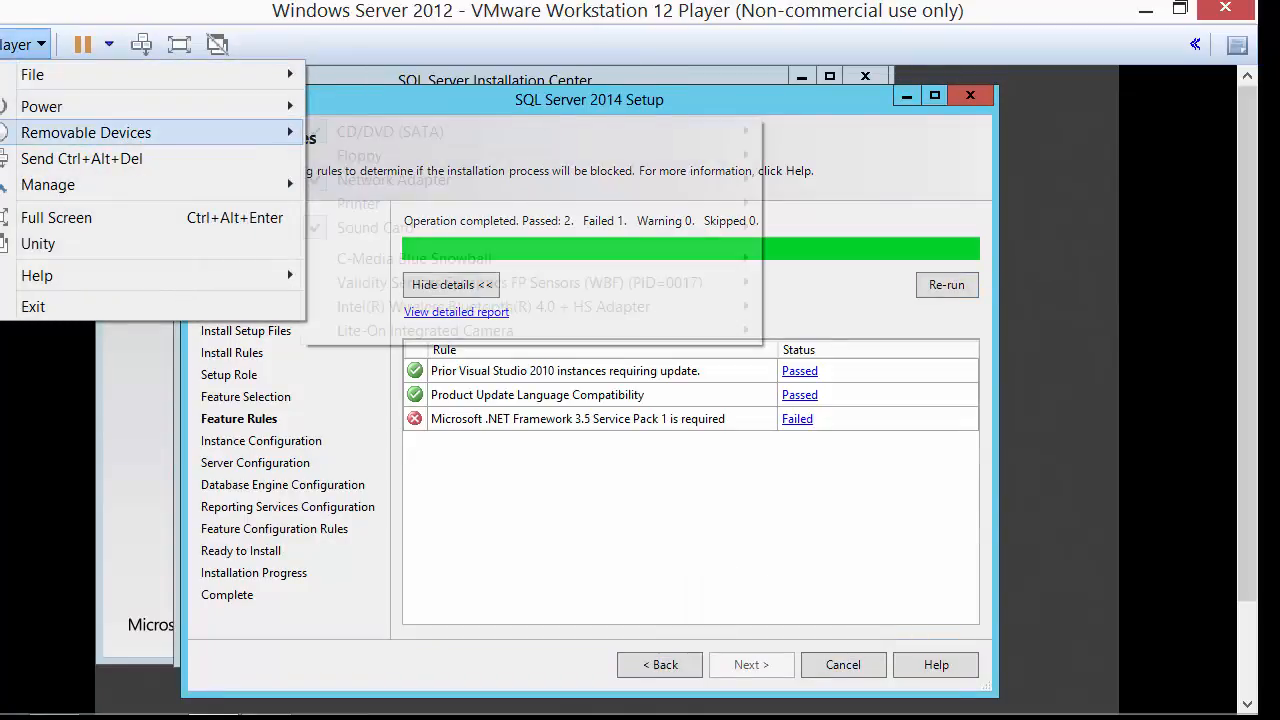
mouse_move(390, 132)
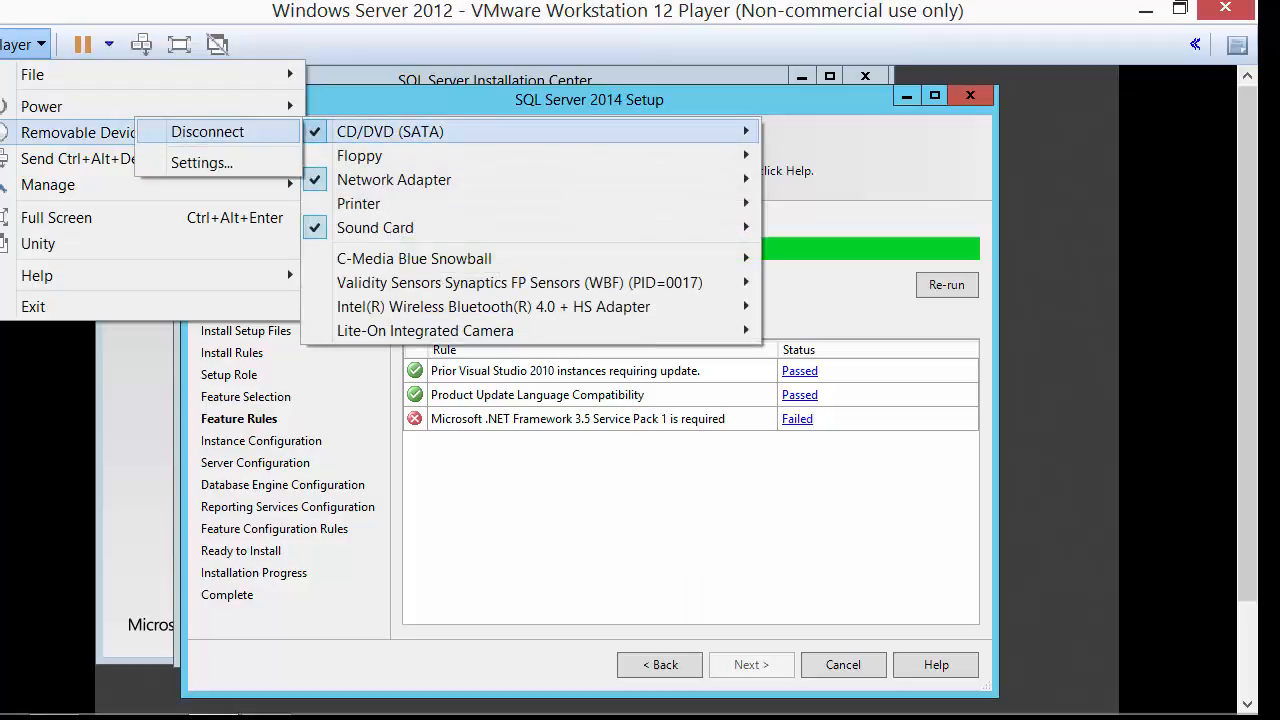
click(201, 162)
click(931, 290)
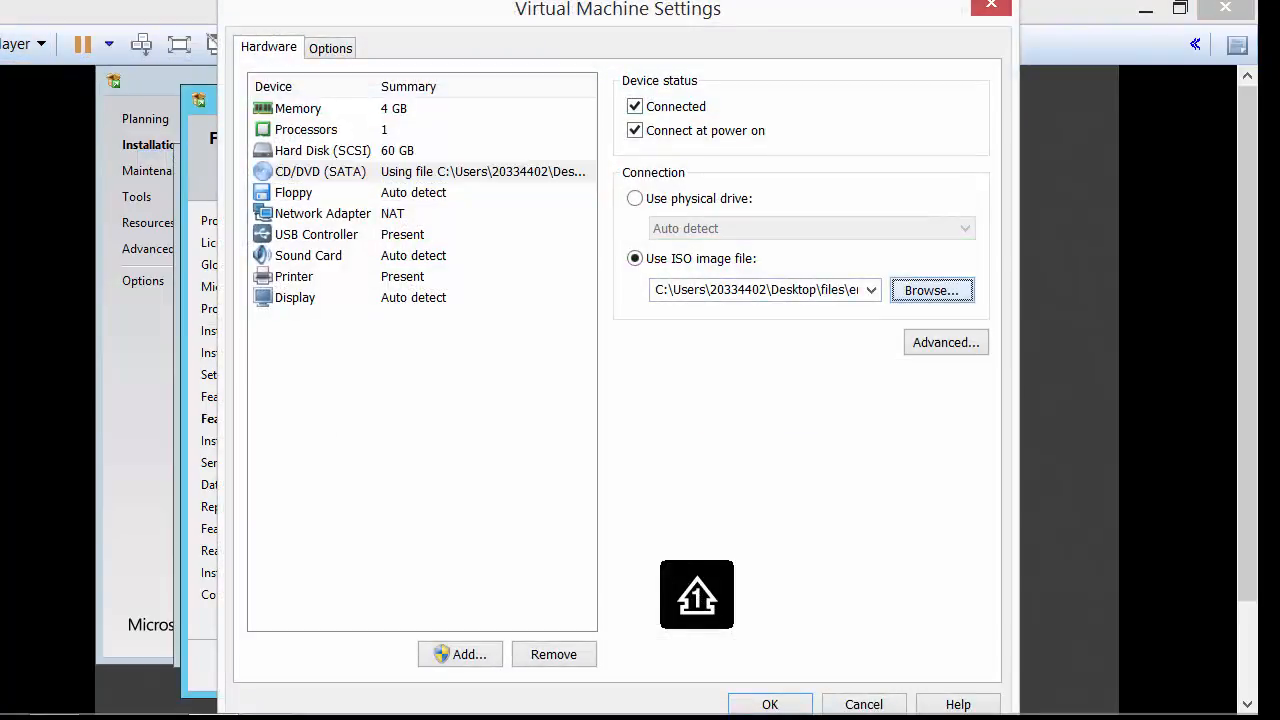
click(621, 232)
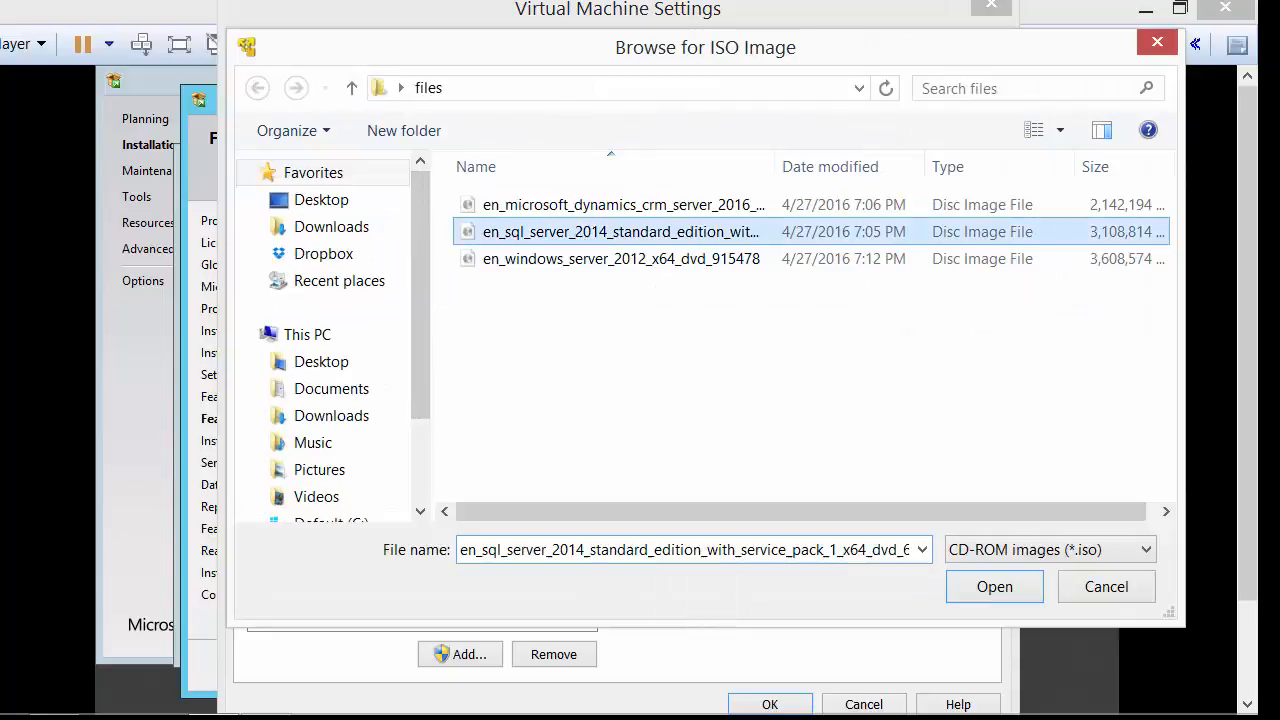
click(994, 587)
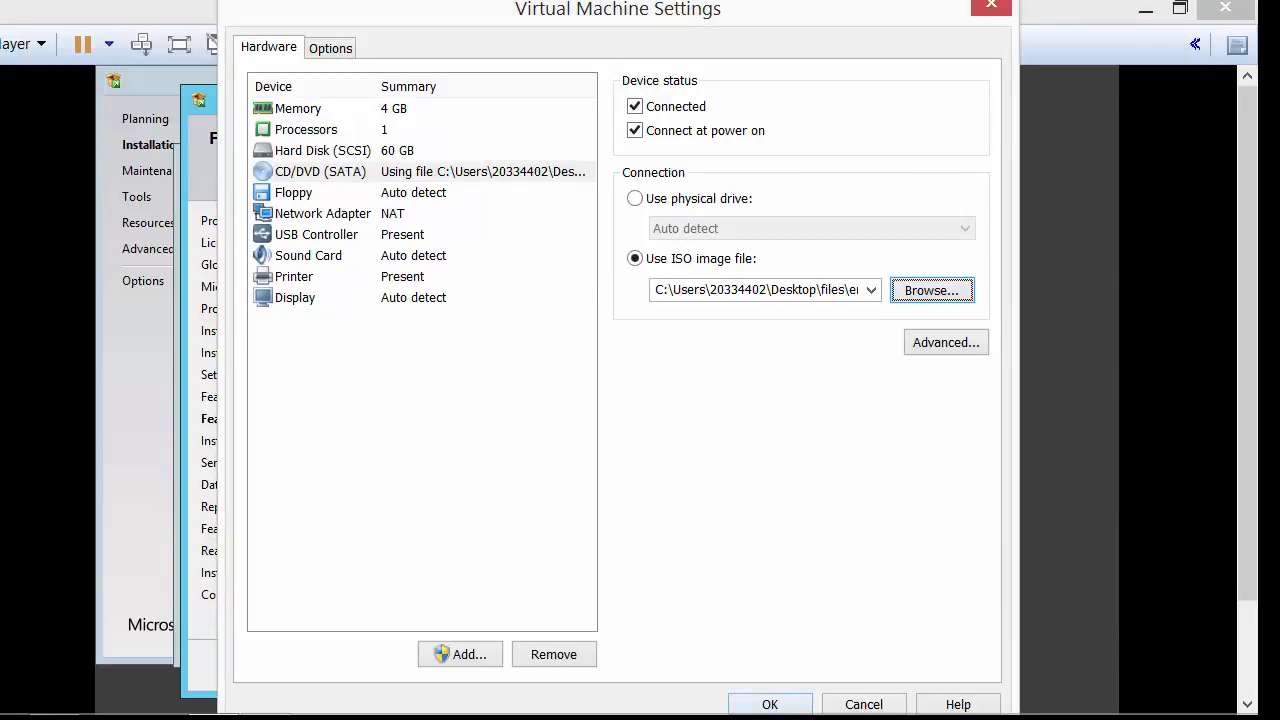
click(770, 704)
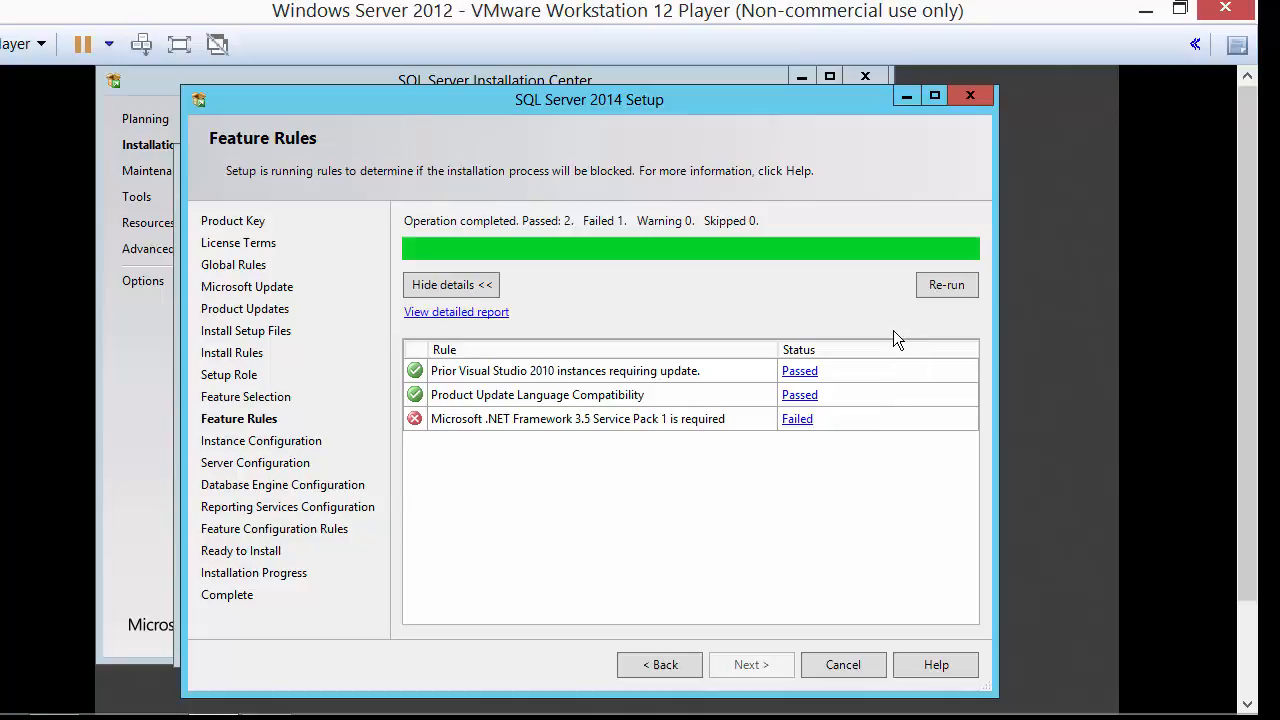
Re-run feature rules, keep the default instance, and set SQL Server Agent and Browser startup to Automatic.
click(962, 285)
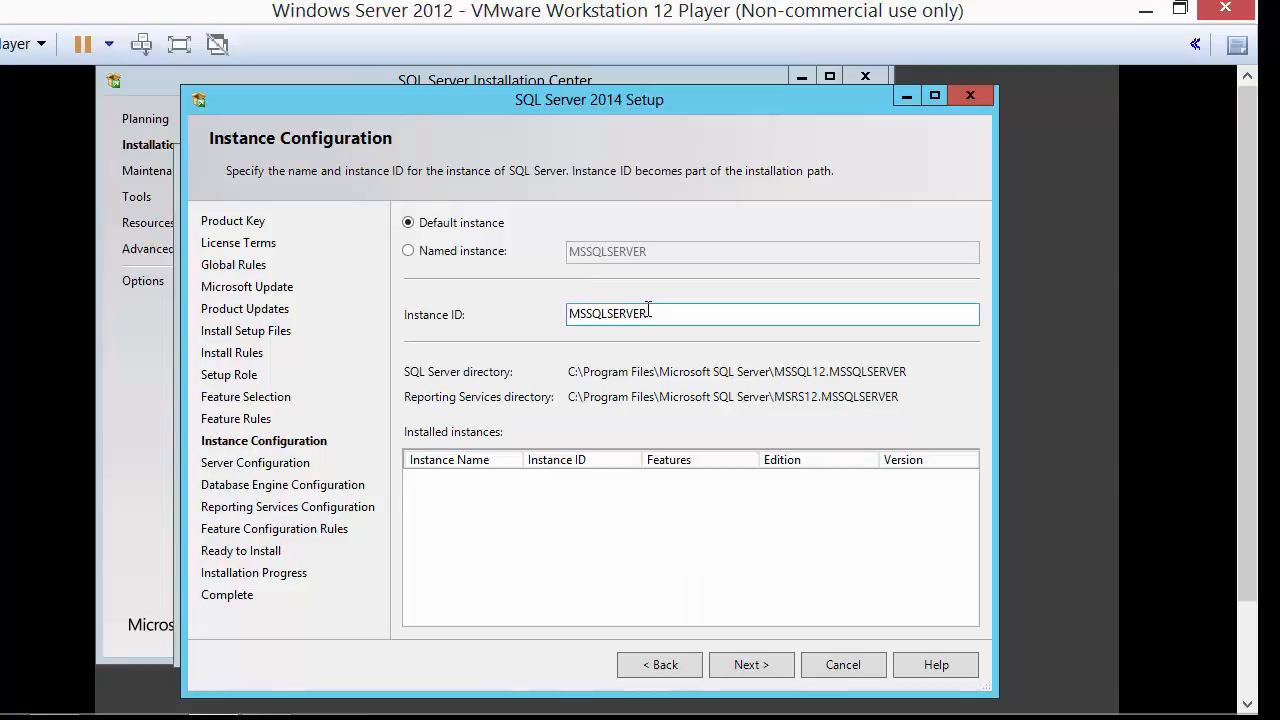
click(748, 664)
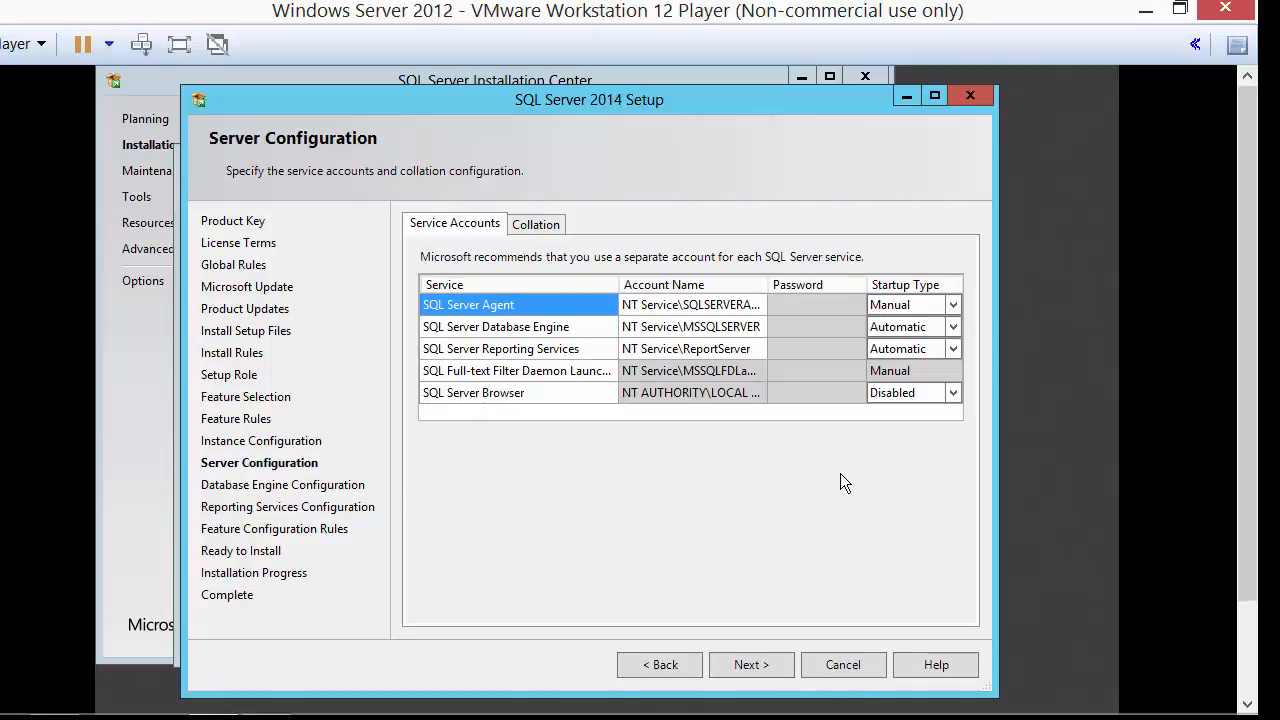
click(956, 302)
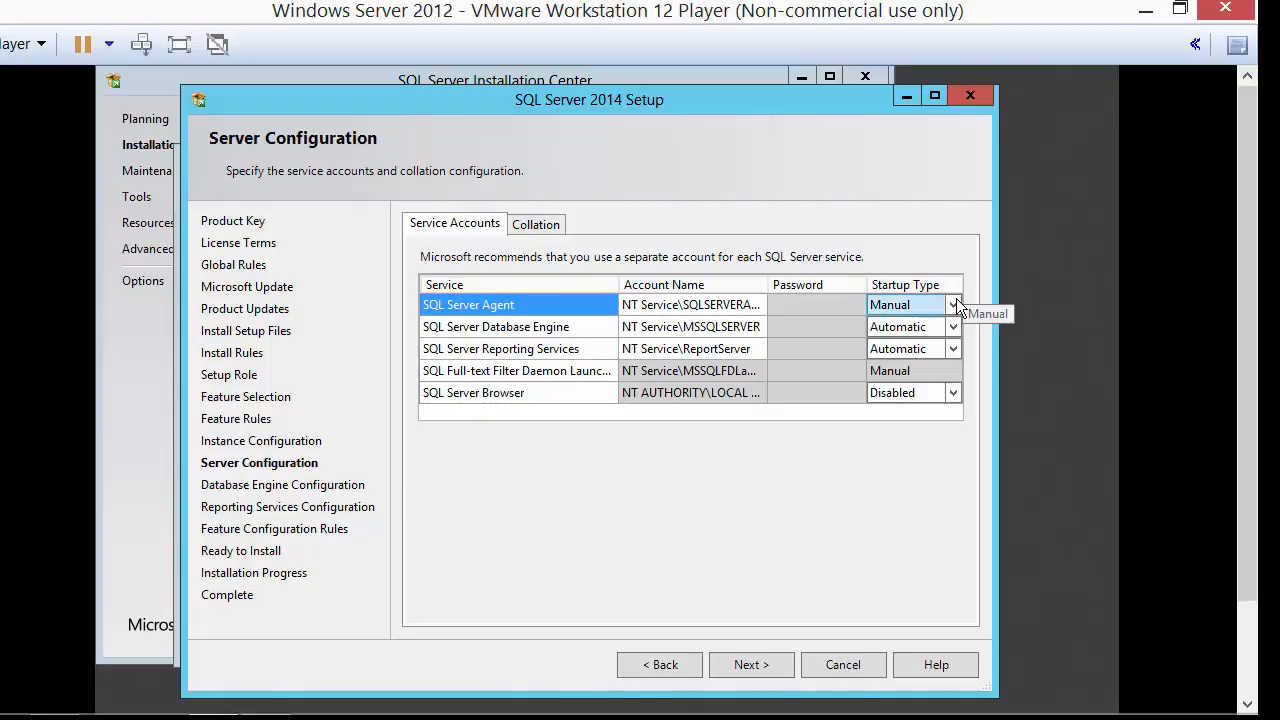
click(954, 302)
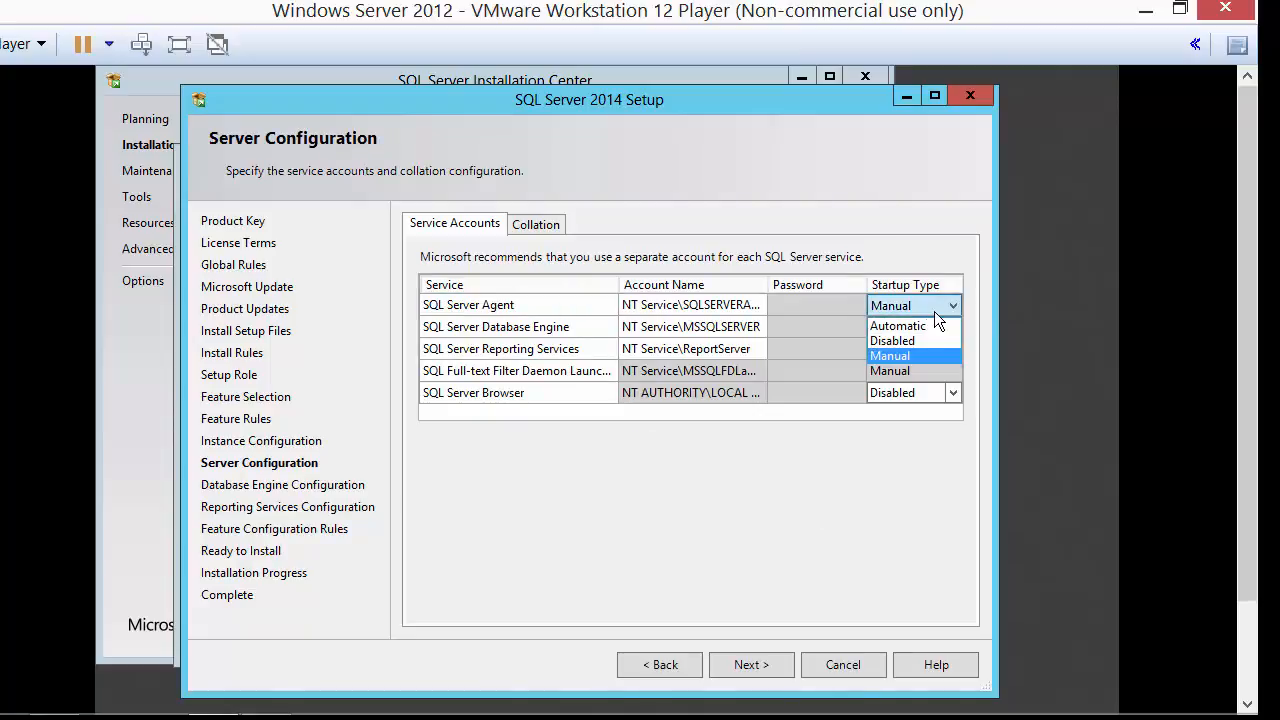
click(930, 325)
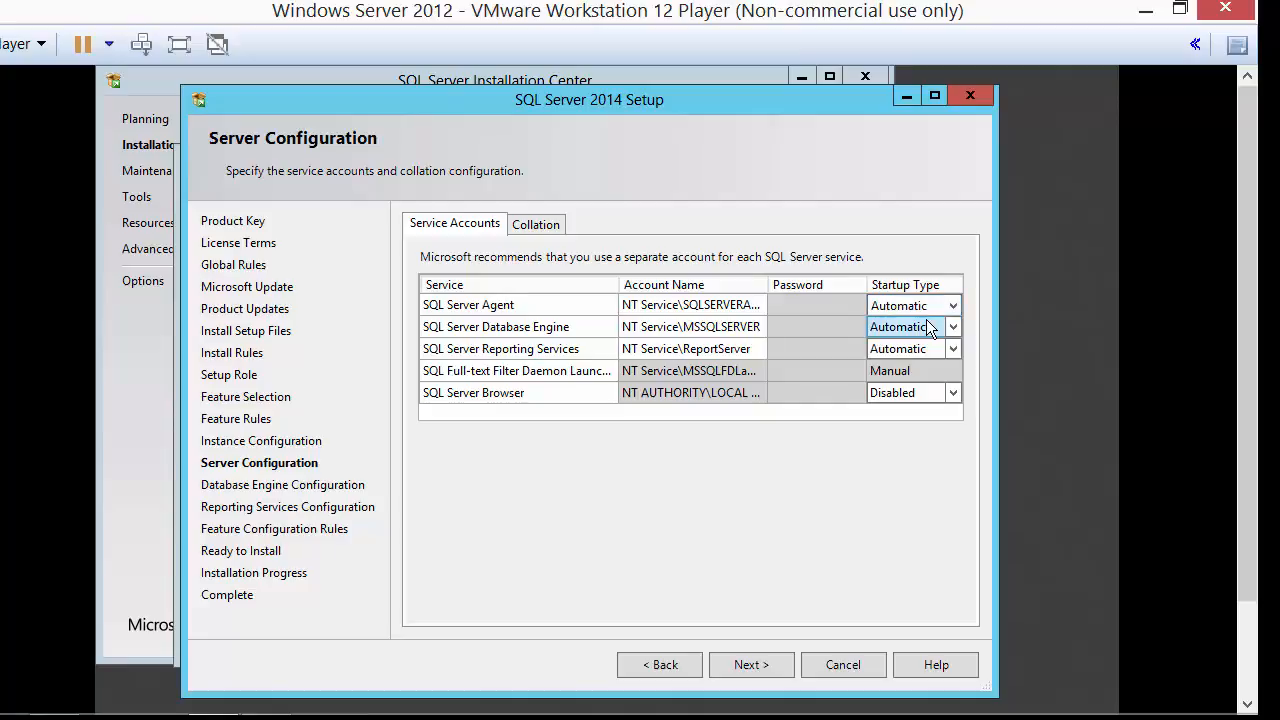
click(948, 392)
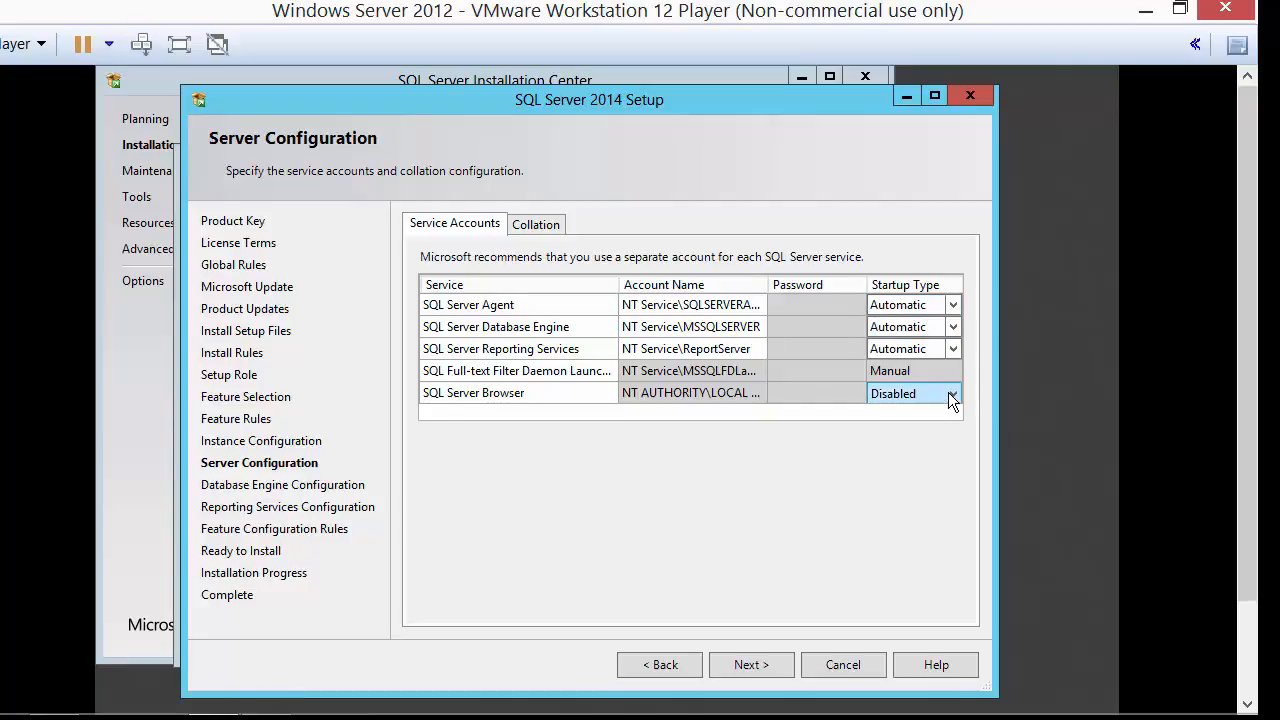
click(948, 392)
click(930, 414)
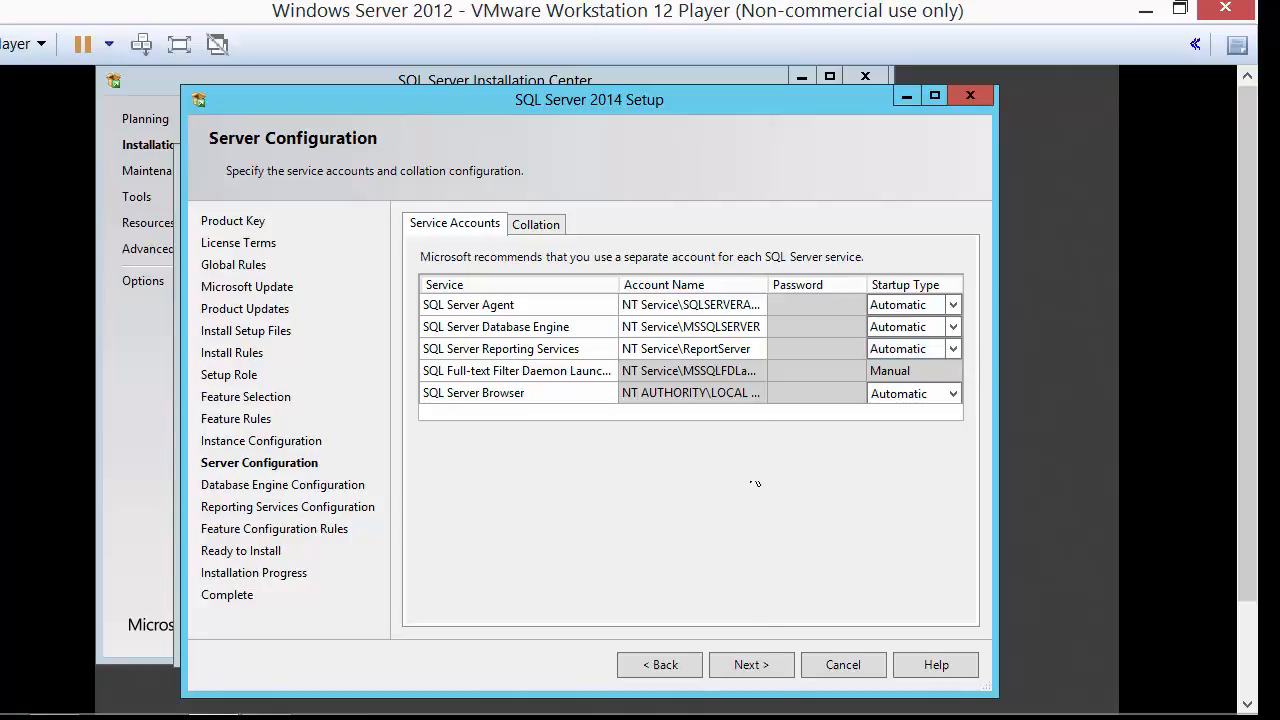
click(761, 666)
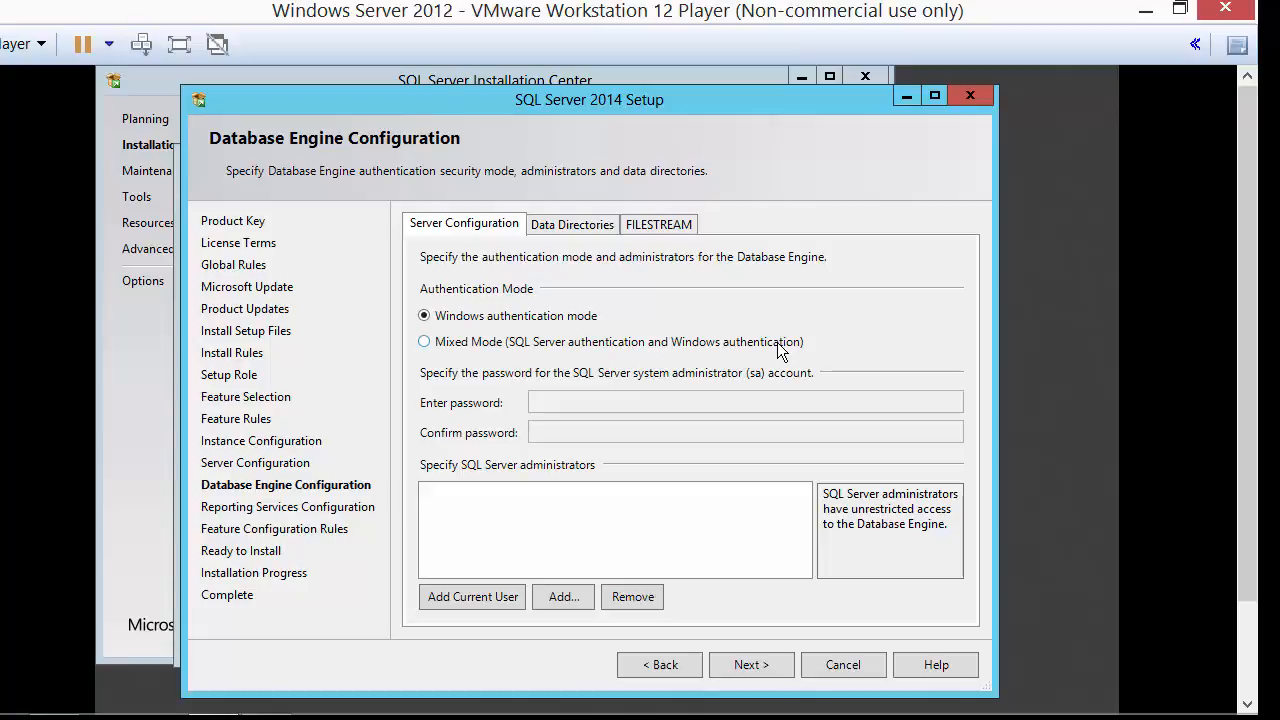
Choose Mixed Mode authentication, enter the sa account password, and add the current user as administrator.
click(450, 345)
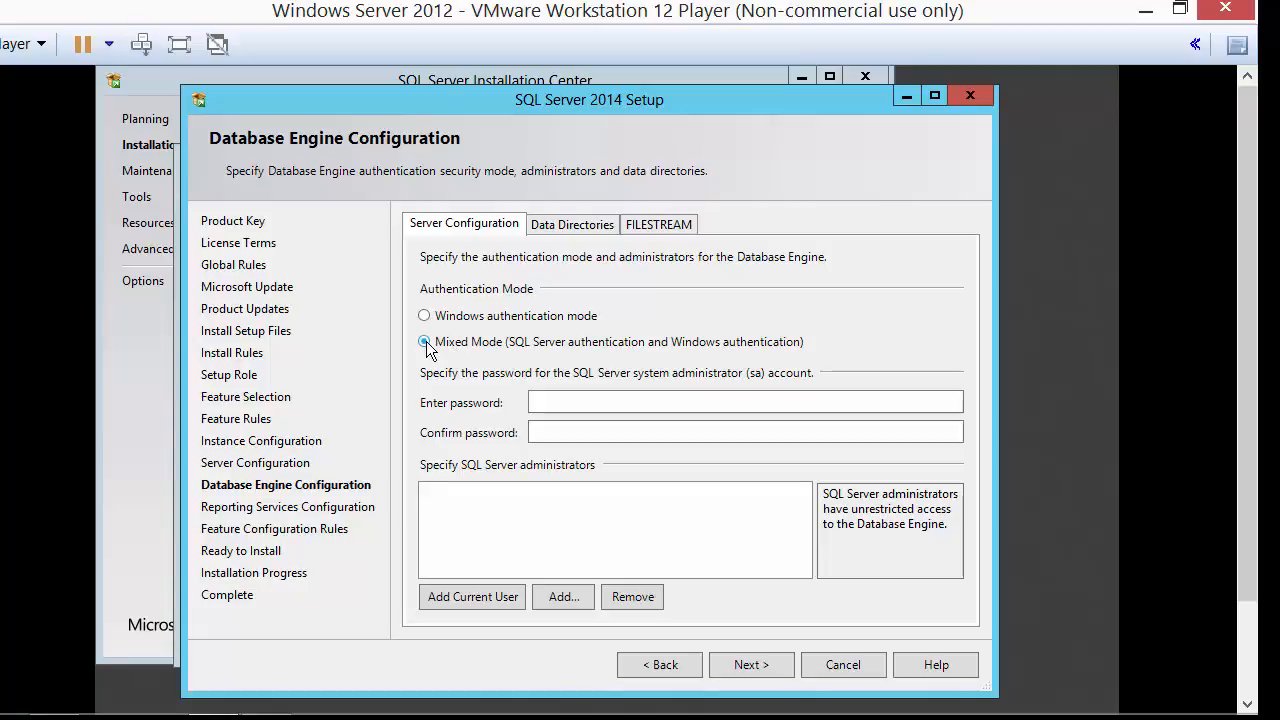
click(600, 400)
text(P@ssw0rd)
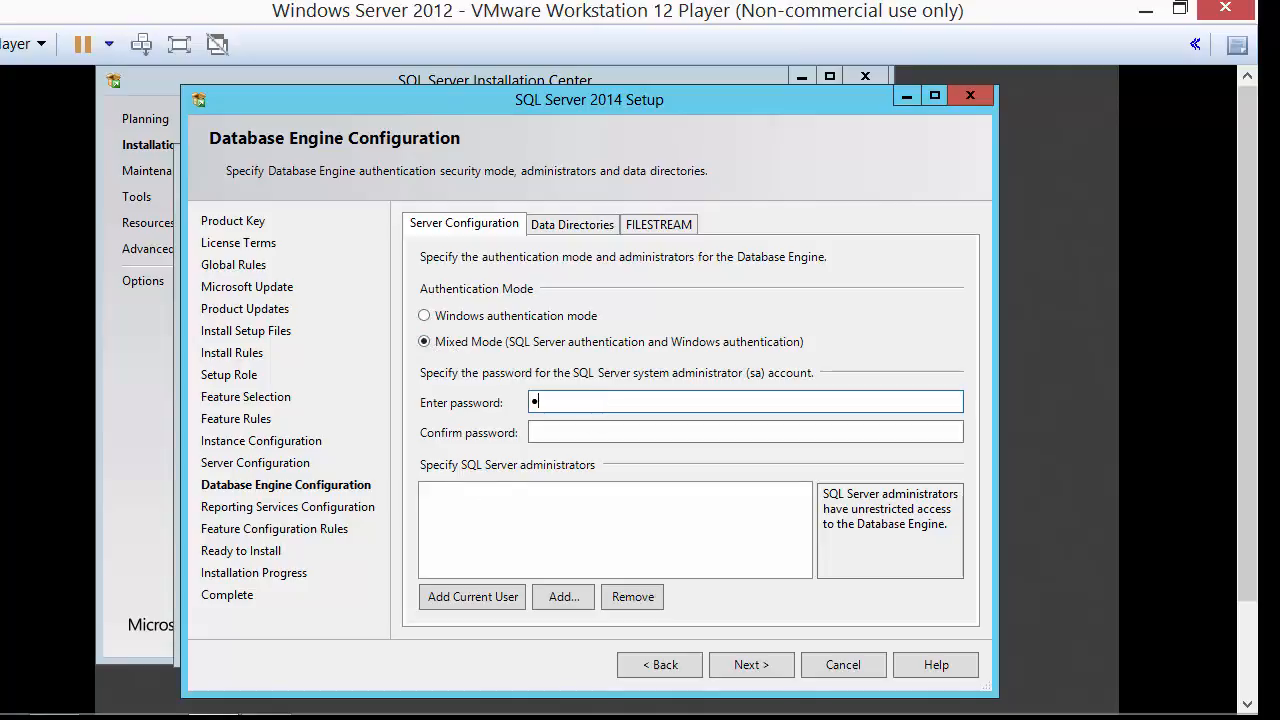
text(12345)
key(Tab)
text(P@ssw0rd12345)
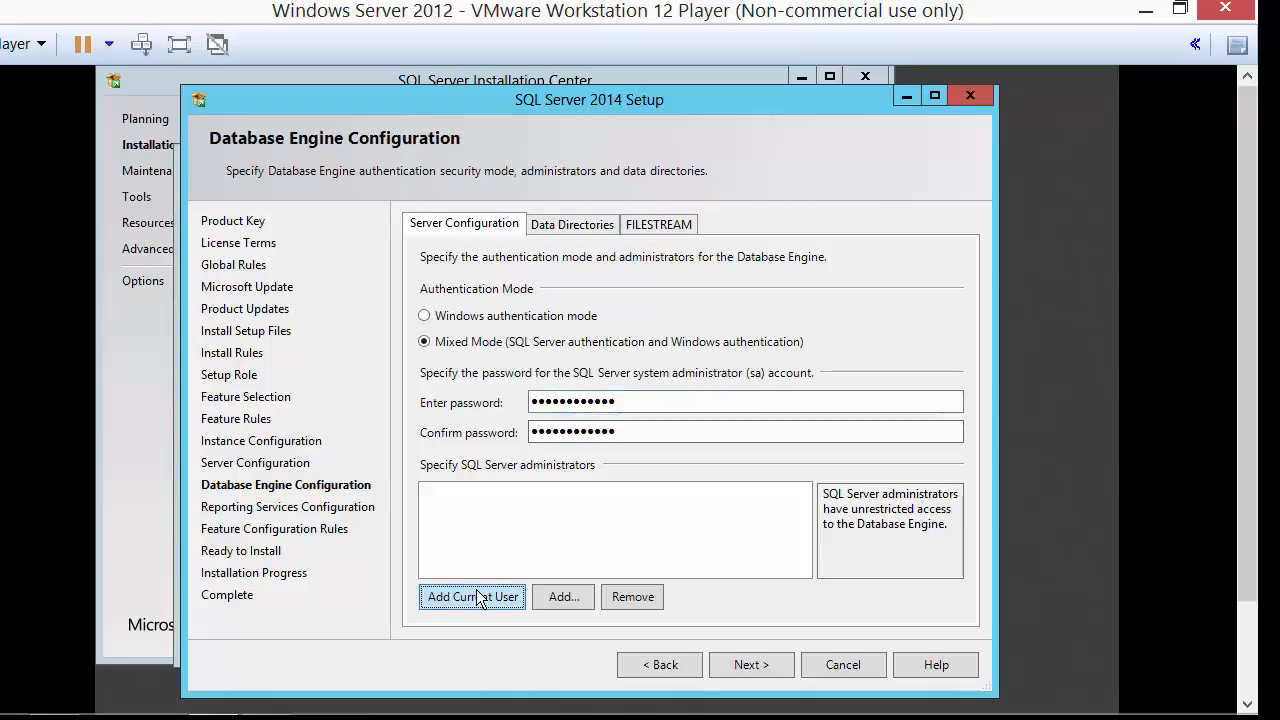
click(471, 596)
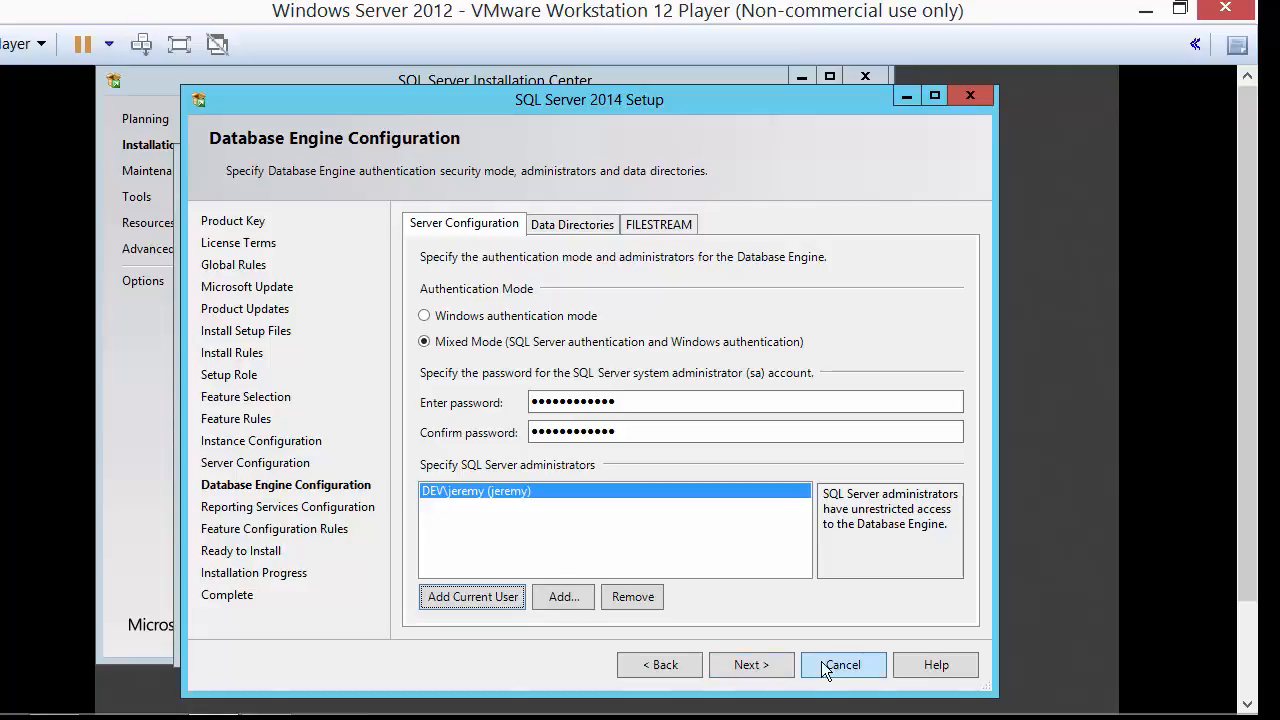
Keep the Reporting Services defaults, run the installation, and close setup once it completes.
click(758, 665)
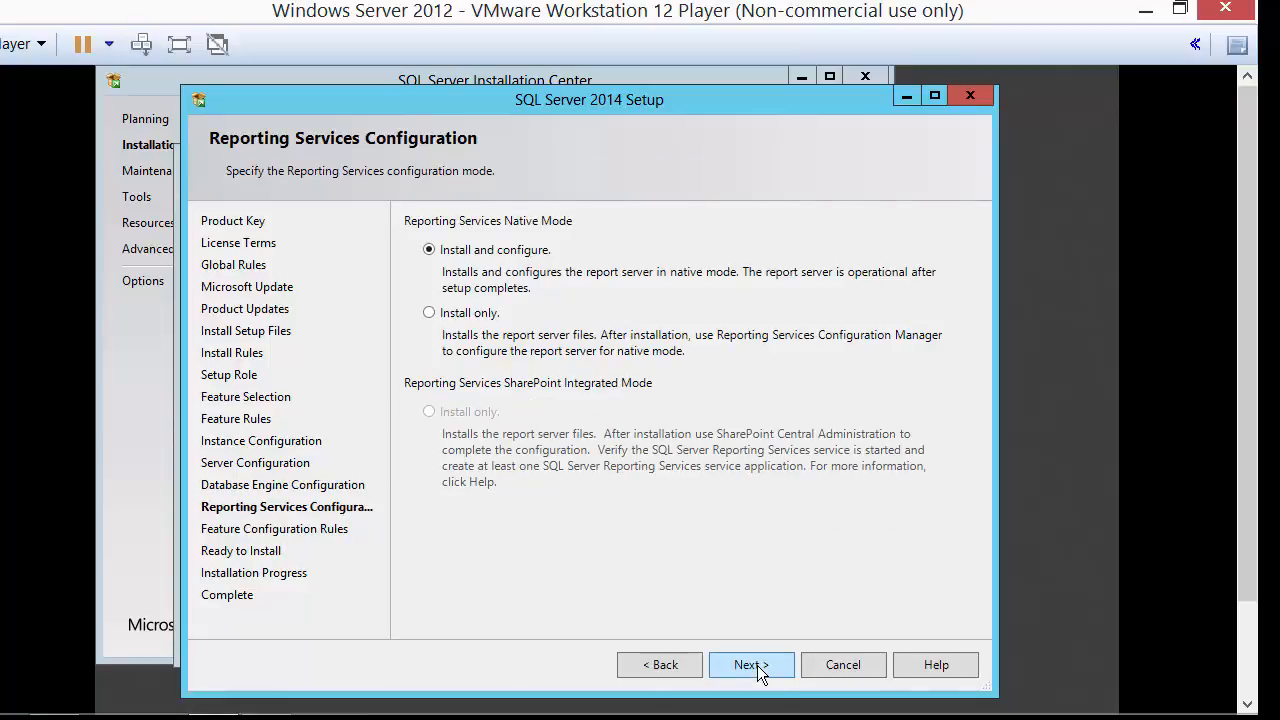
click(752, 668)
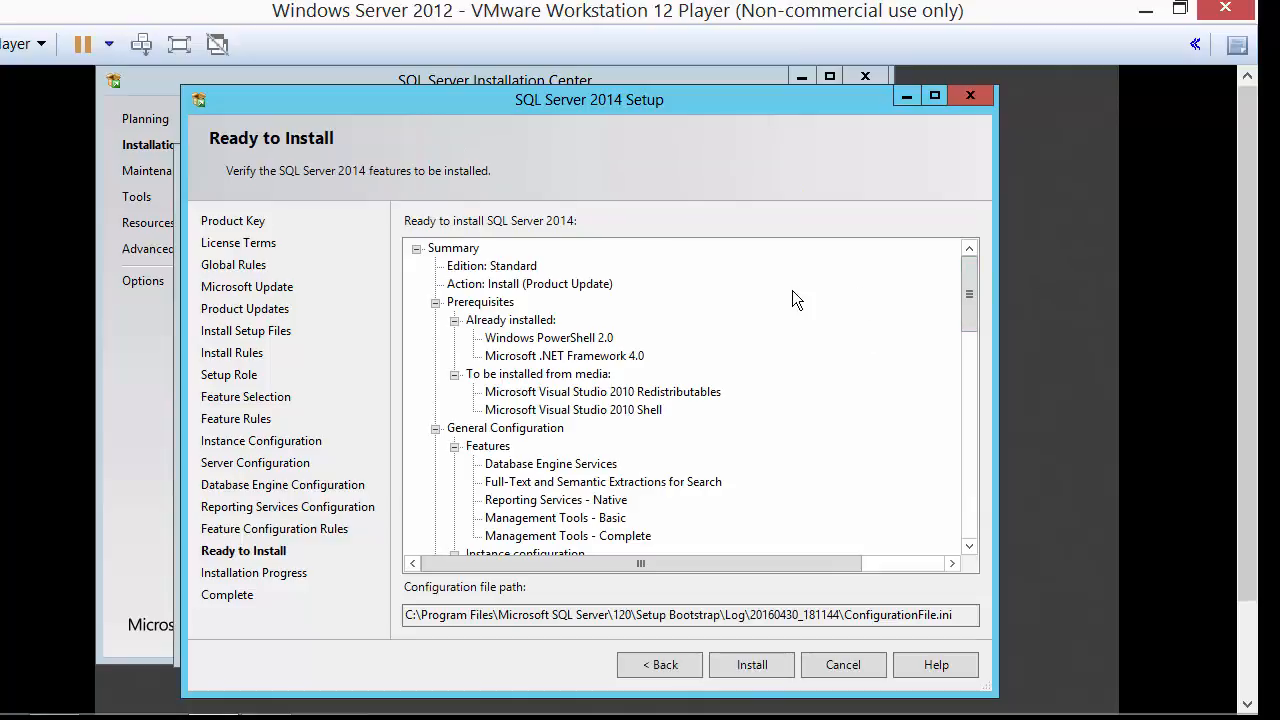
drag(969, 293, 978, 526)
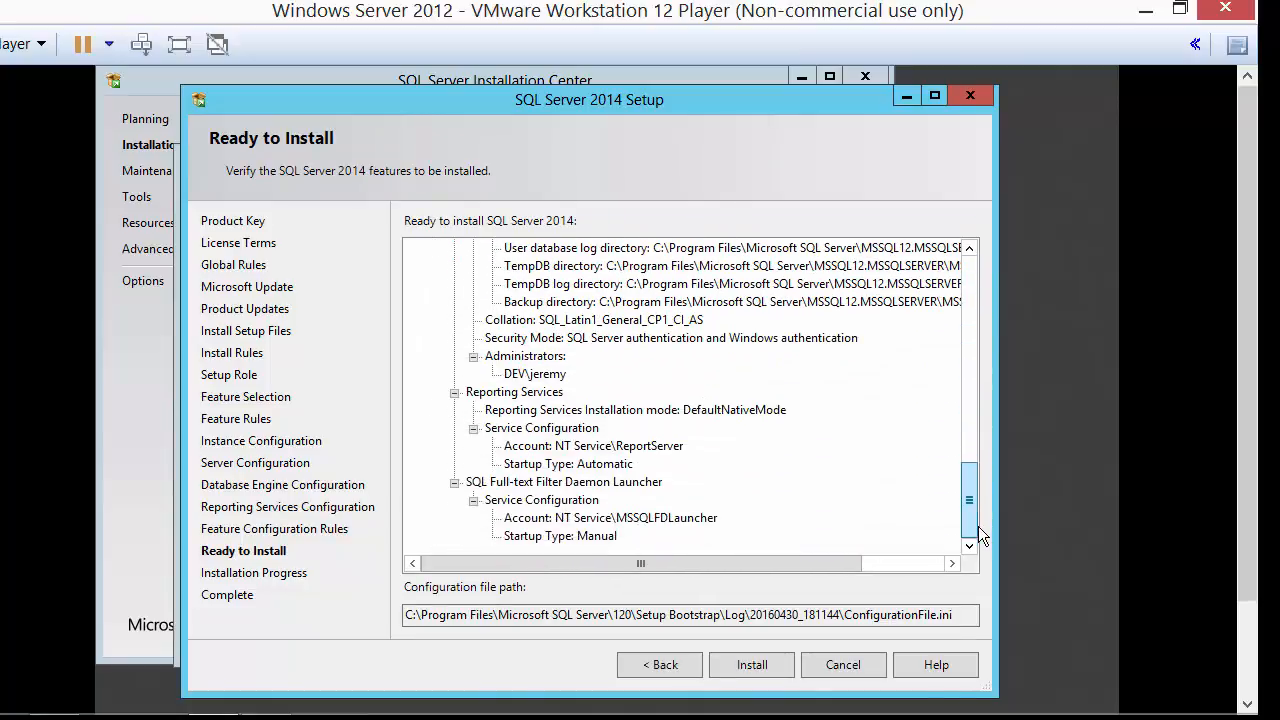
click(748, 666)
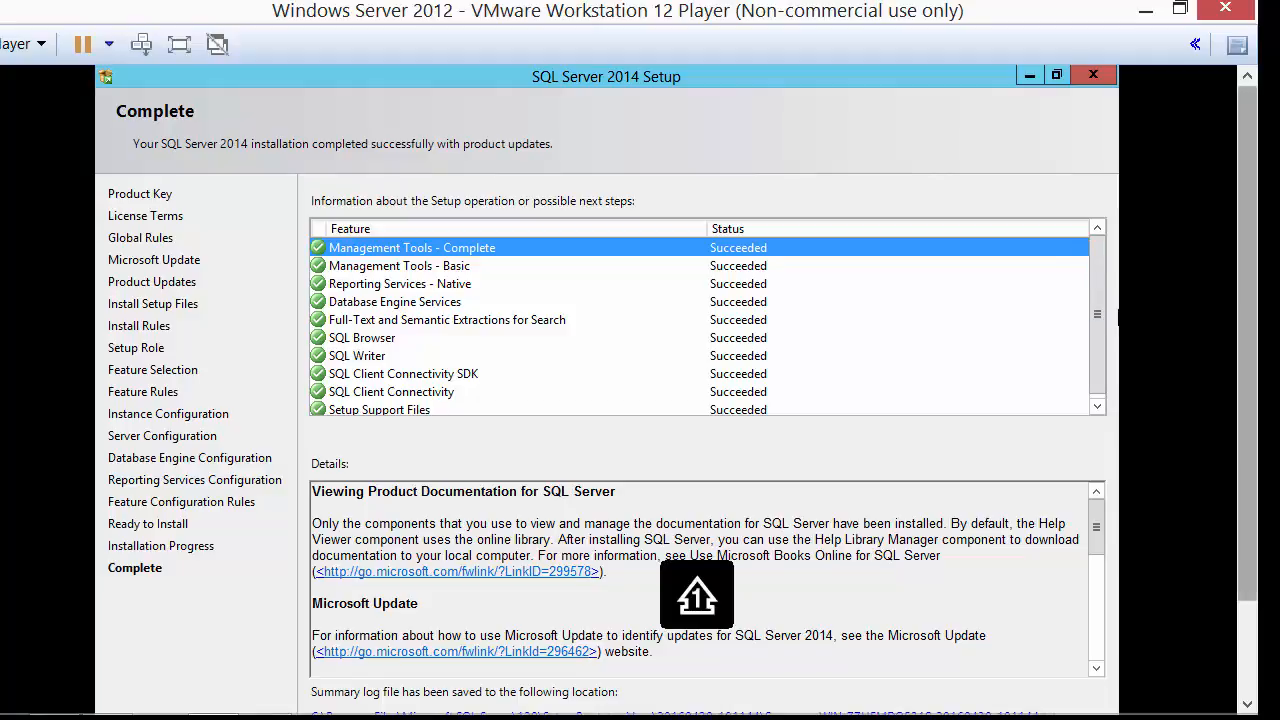
drag(1247, 335, 1247, 427)
click(971, 651)
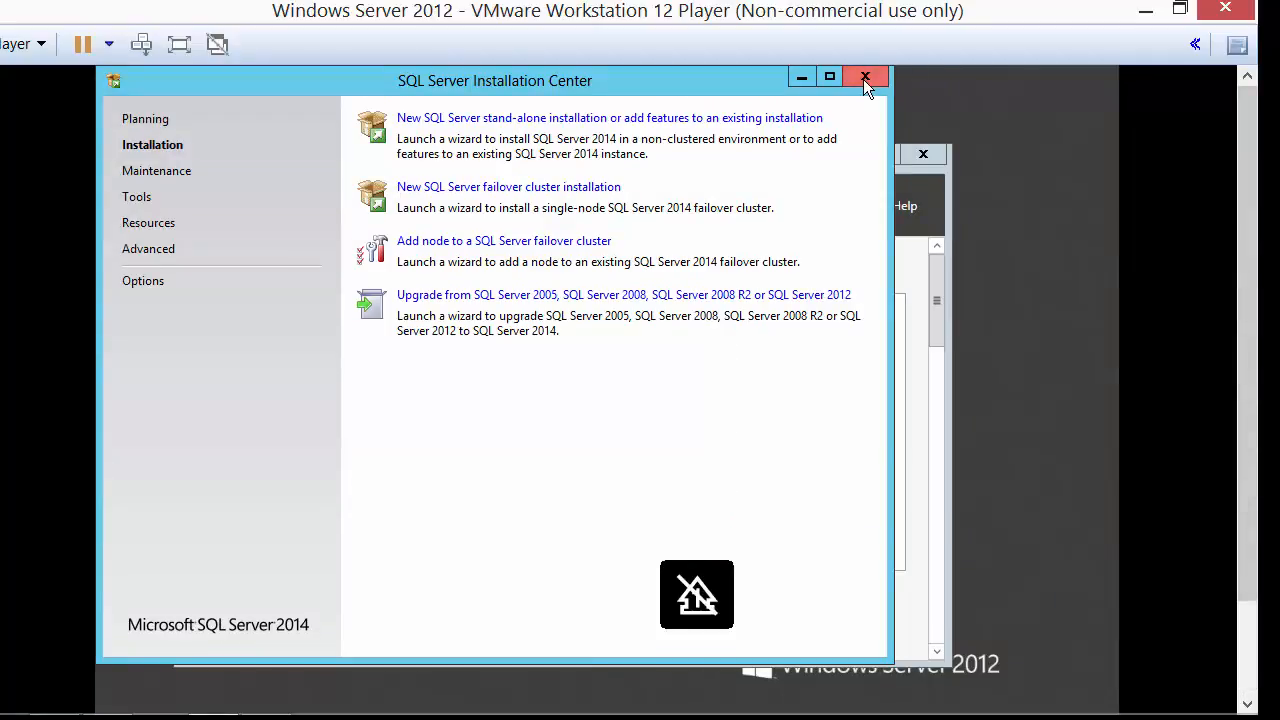
Close the SQL Server Installation Center and Server Manager windows in the guest.
click(863, 79)
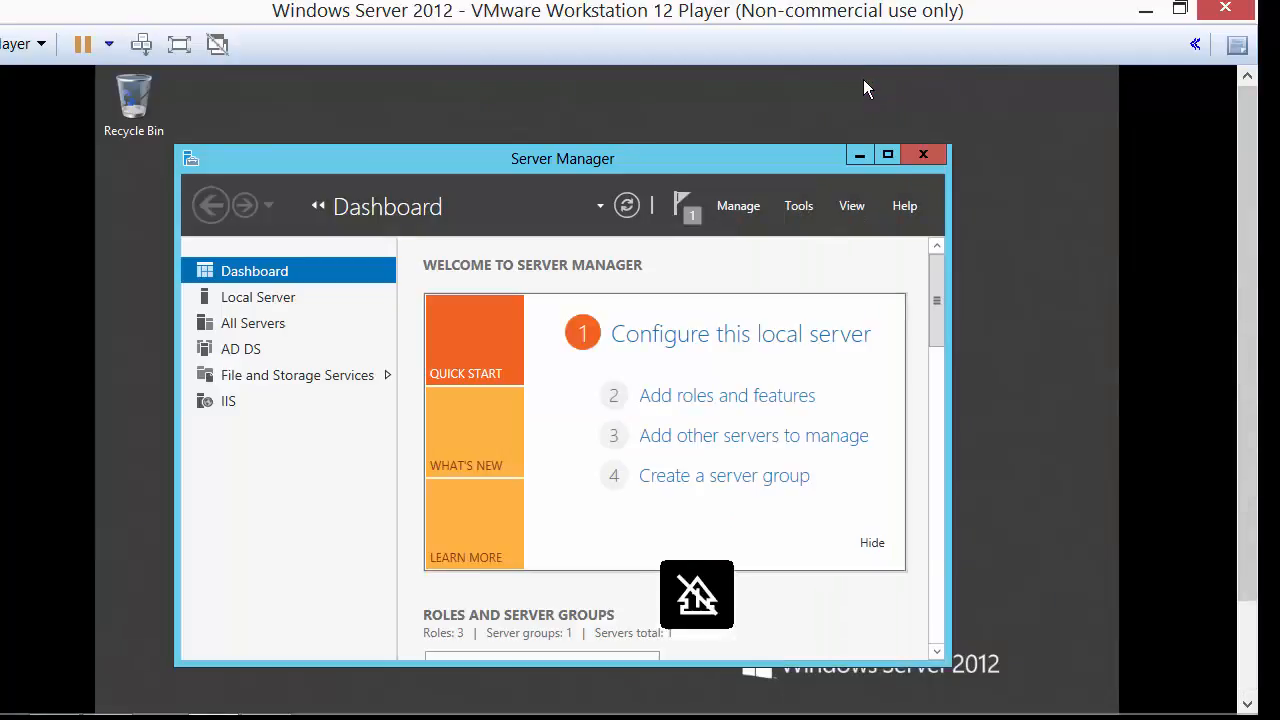
click(923, 155)
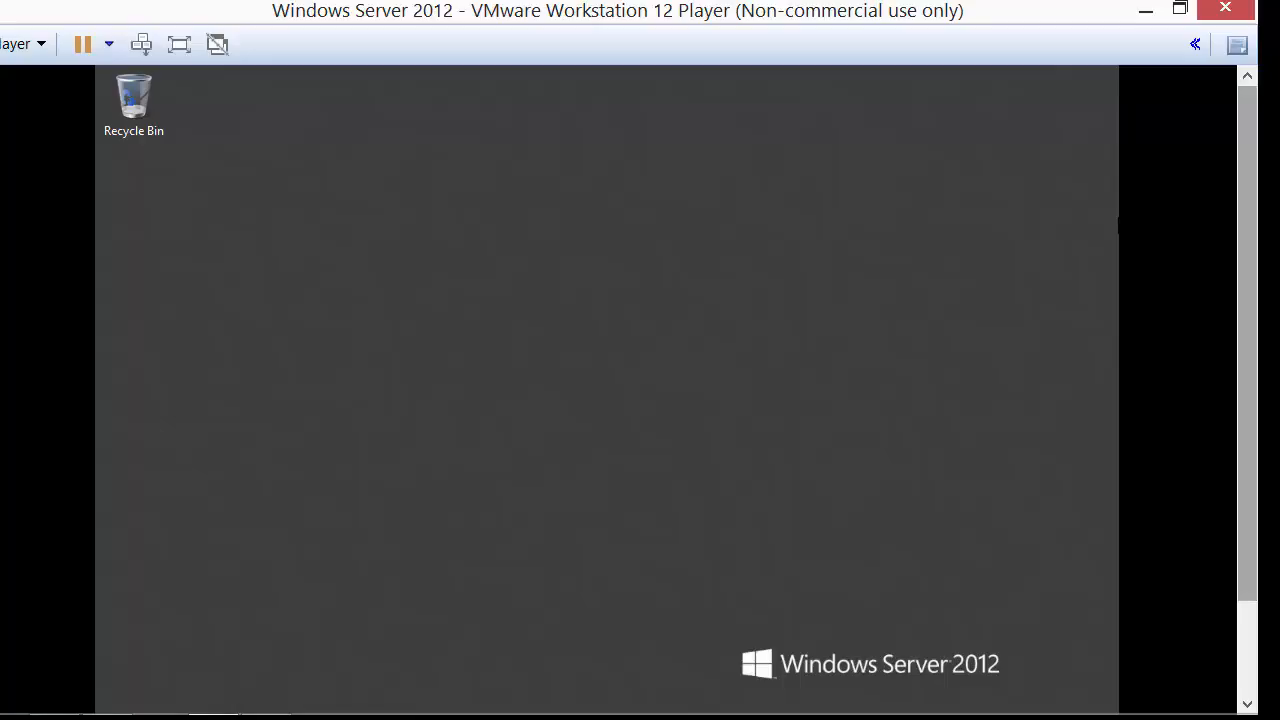
drag(1247, 343, 1247, 430)
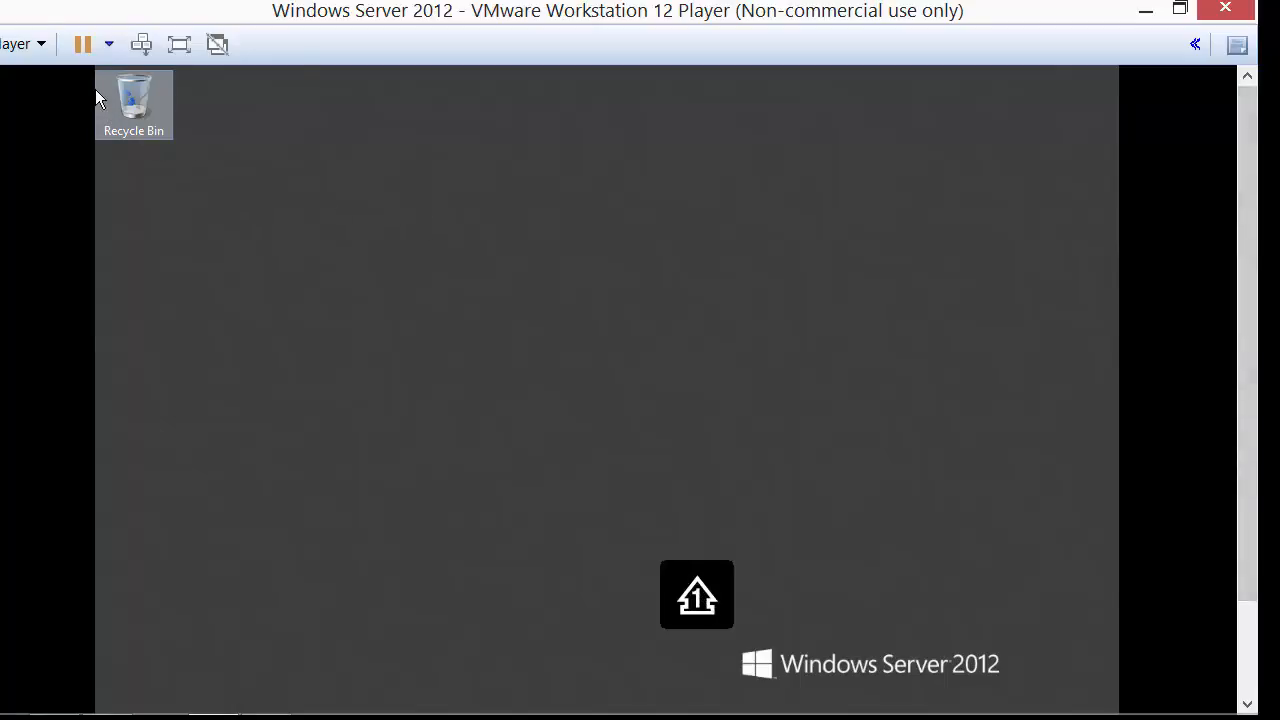
Mount the Dynamics CRM installation ISO in the VM's virtual DVD drive.
click(22, 44)
mouse_move(78, 132)
mouse_move(390, 131)
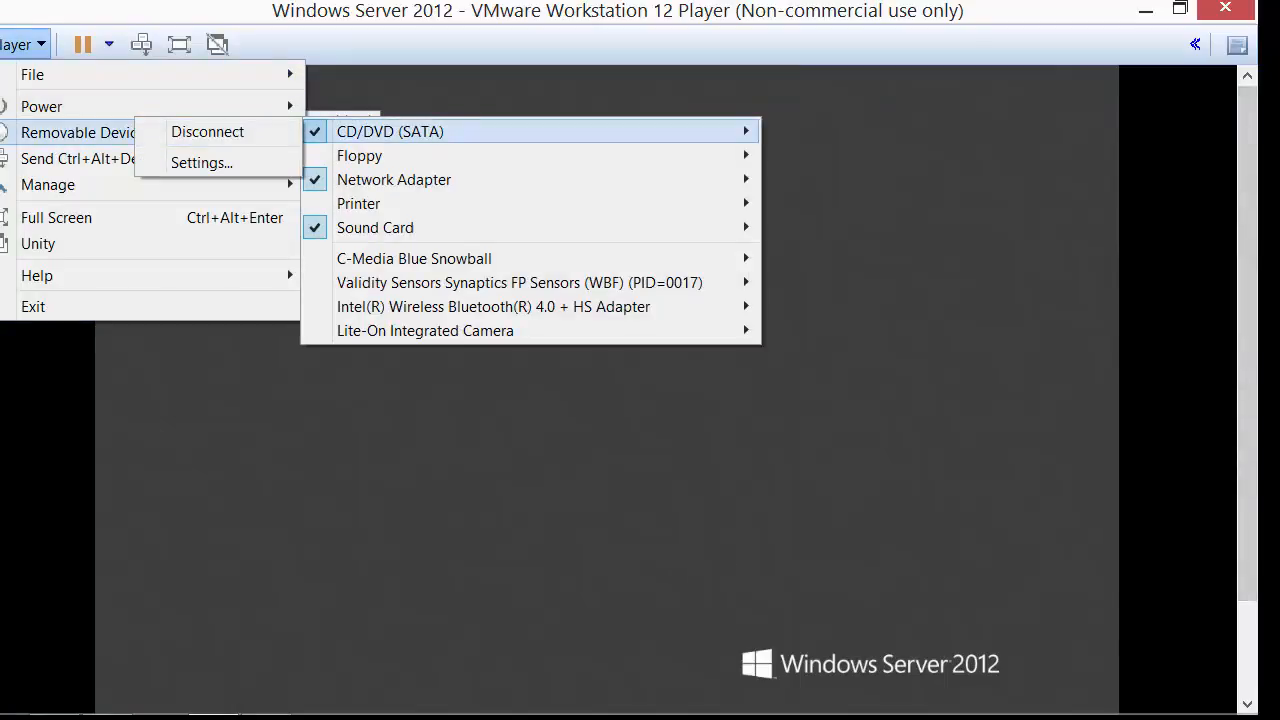
click(201, 162)
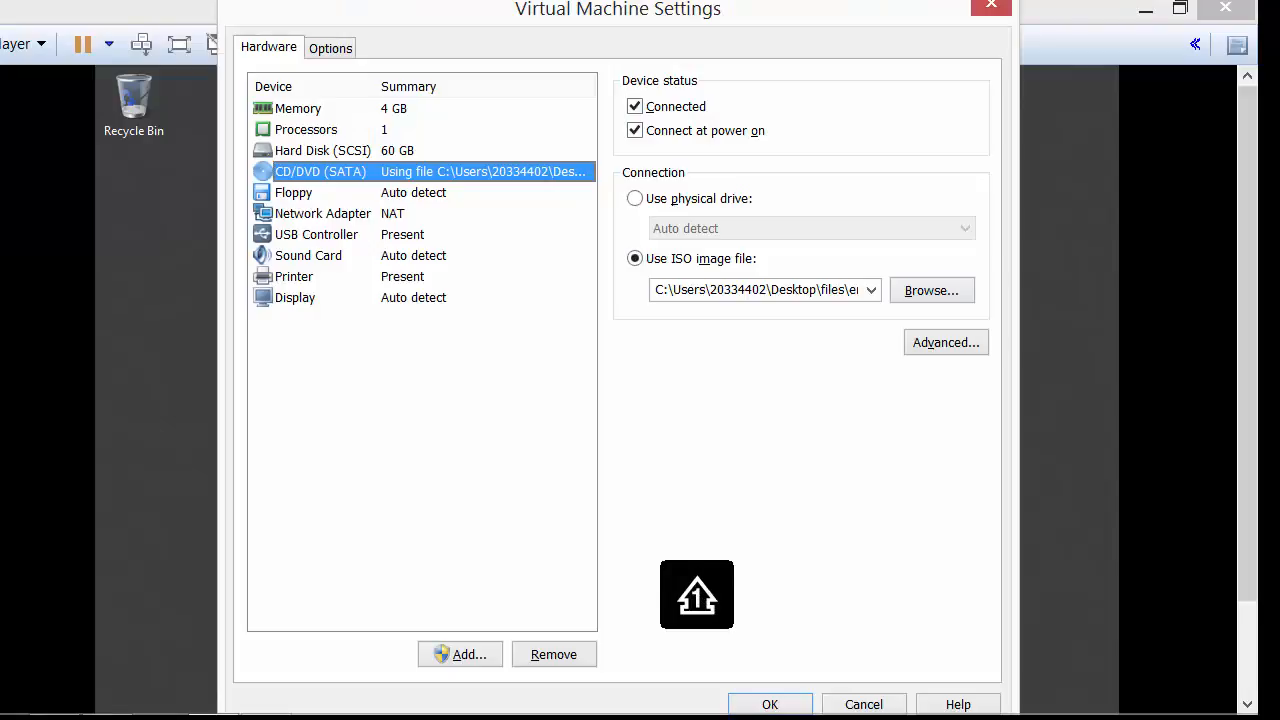
click(932, 290)
double_click(620, 205)
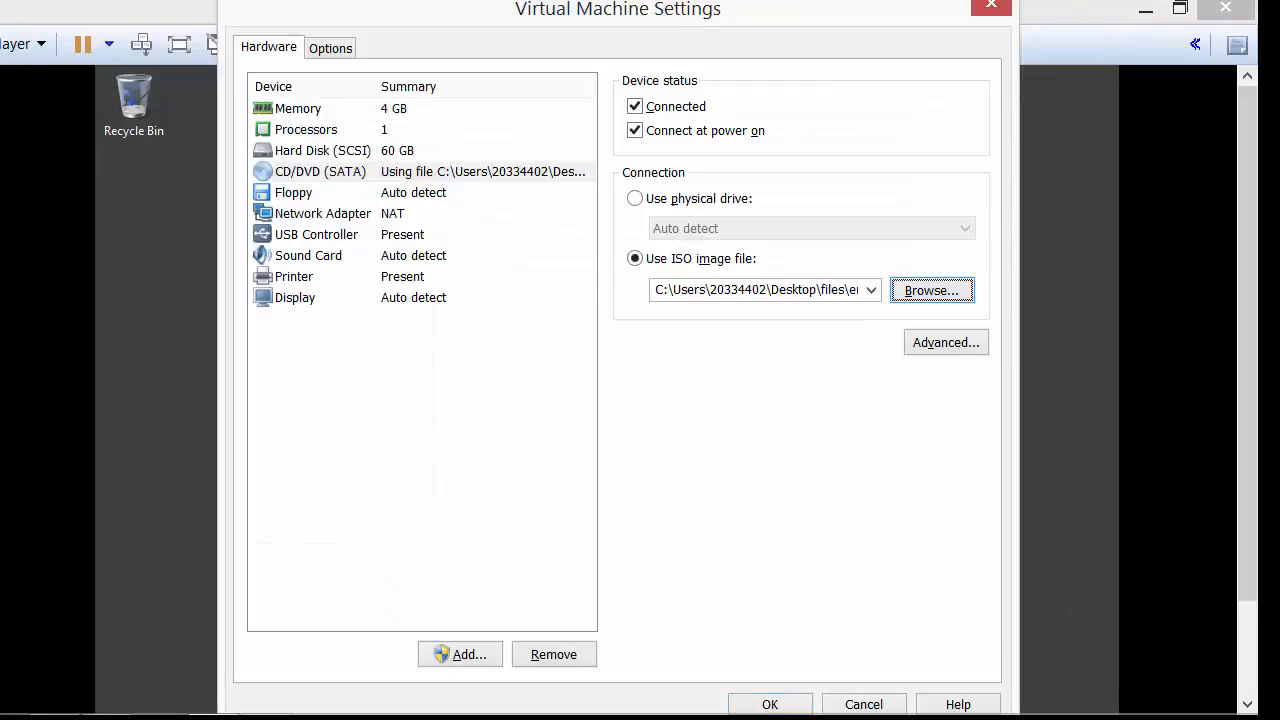
click(770, 704)
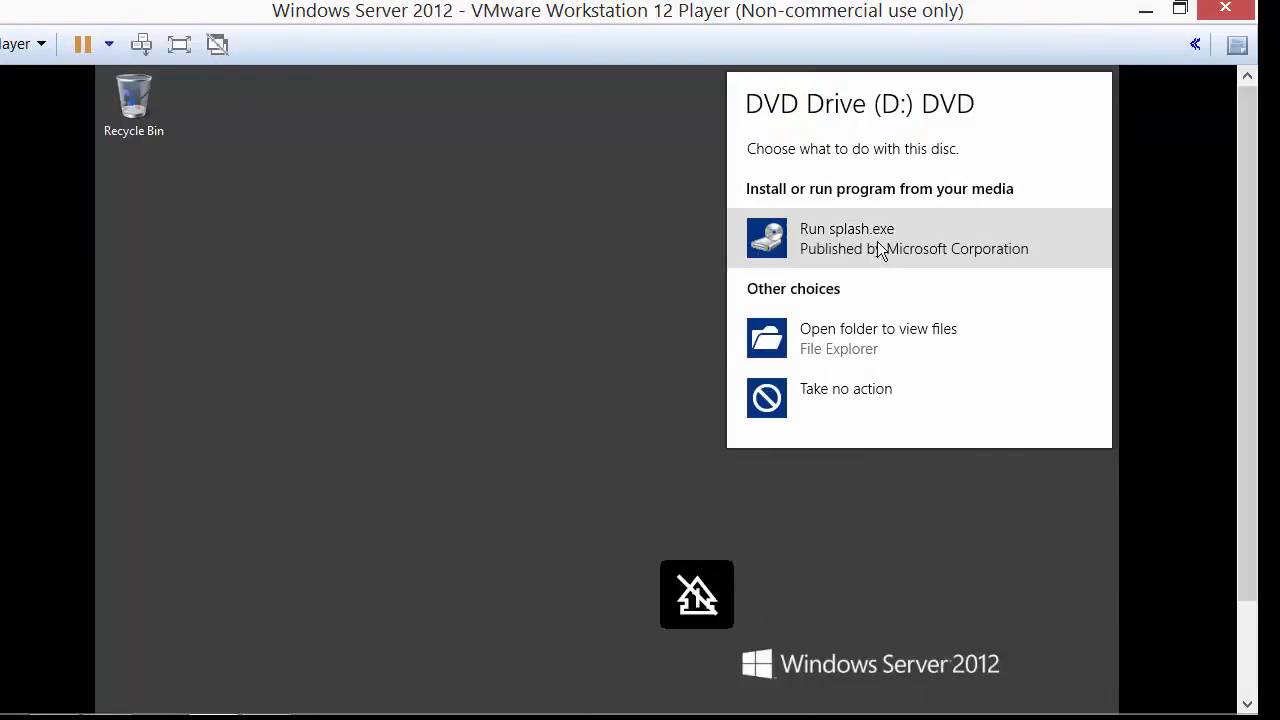
Launch Dynamics CRM Server setup, keep recommended updates, and accept the license agreement.
click(879, 250)
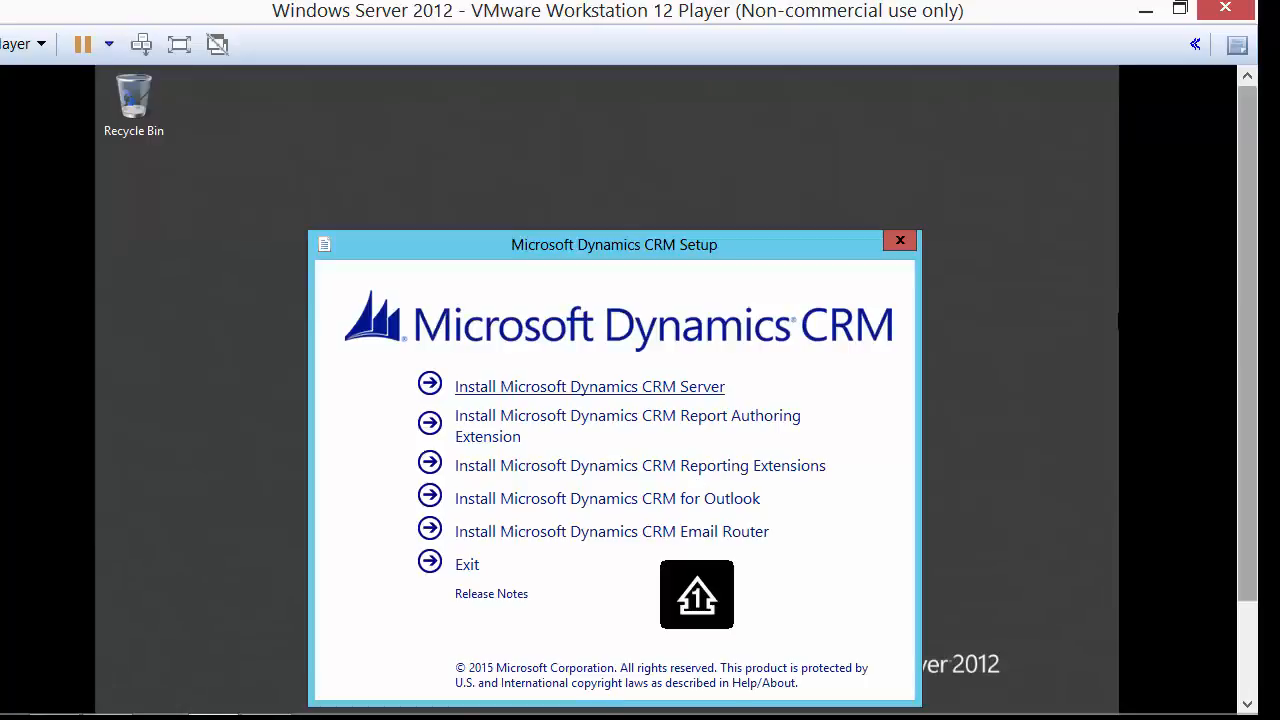
click(628, 388)
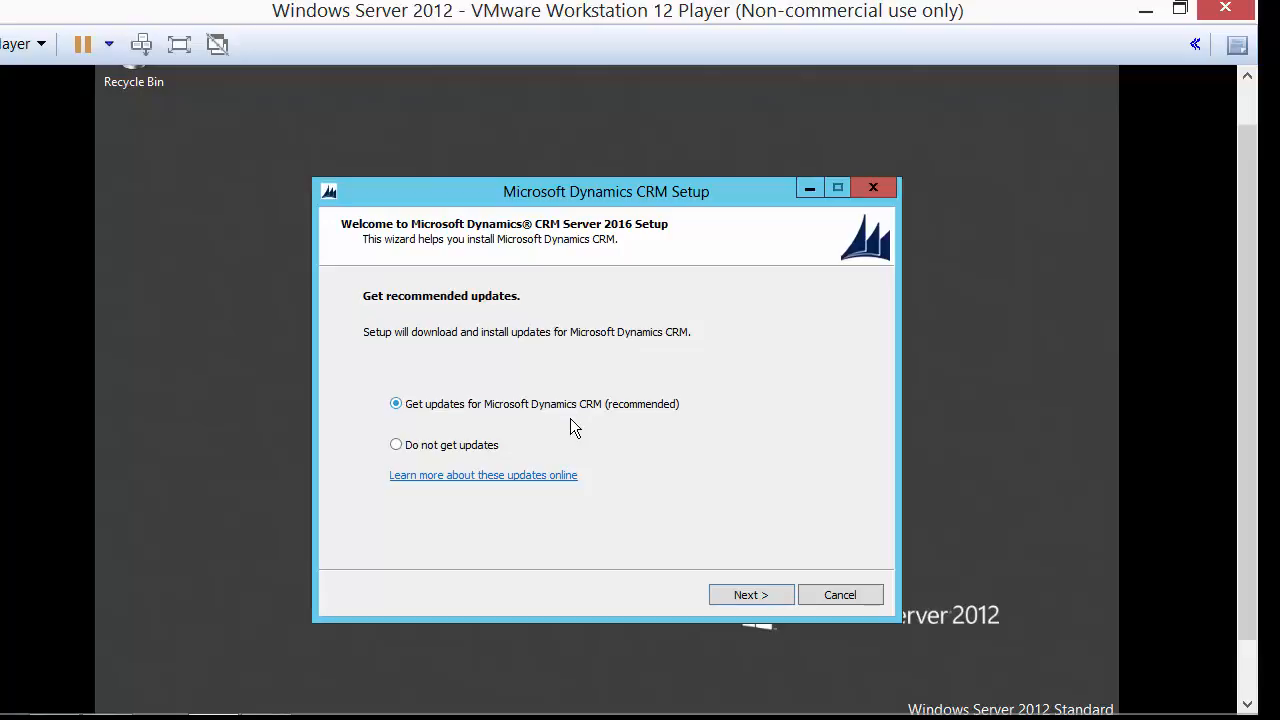
click(767, 597)
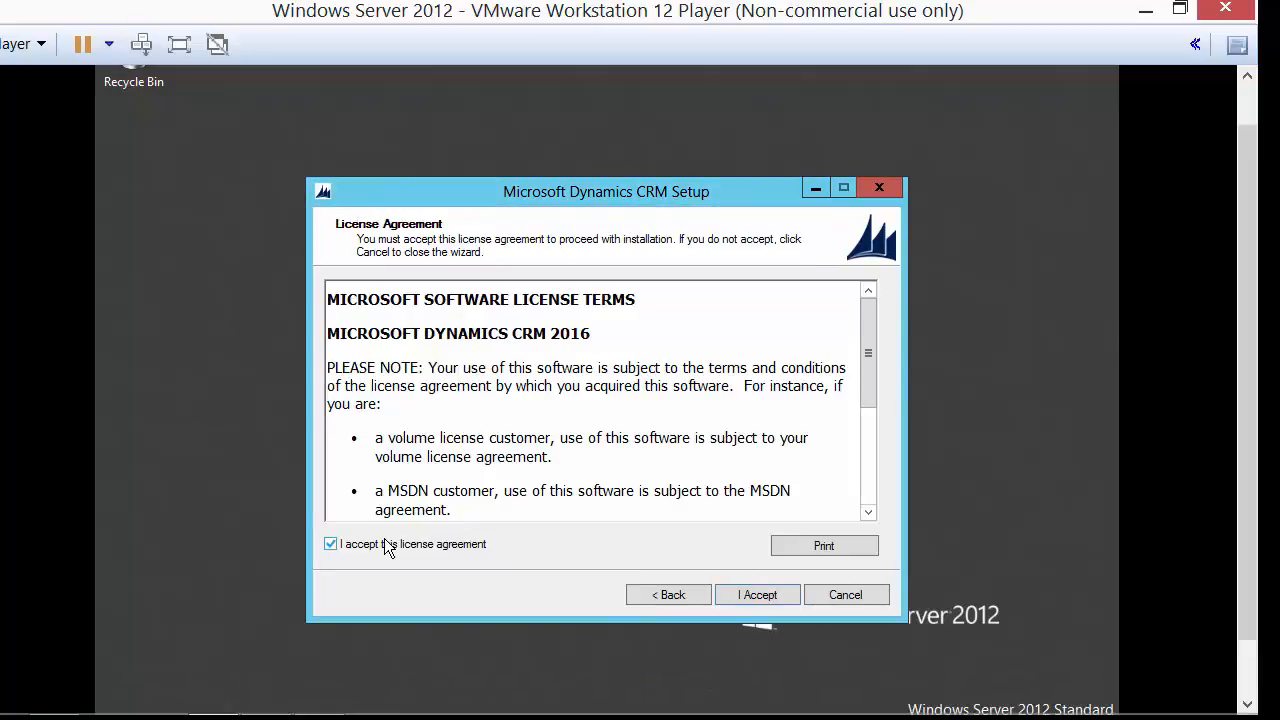
click(384, 541)
click(759, 597)
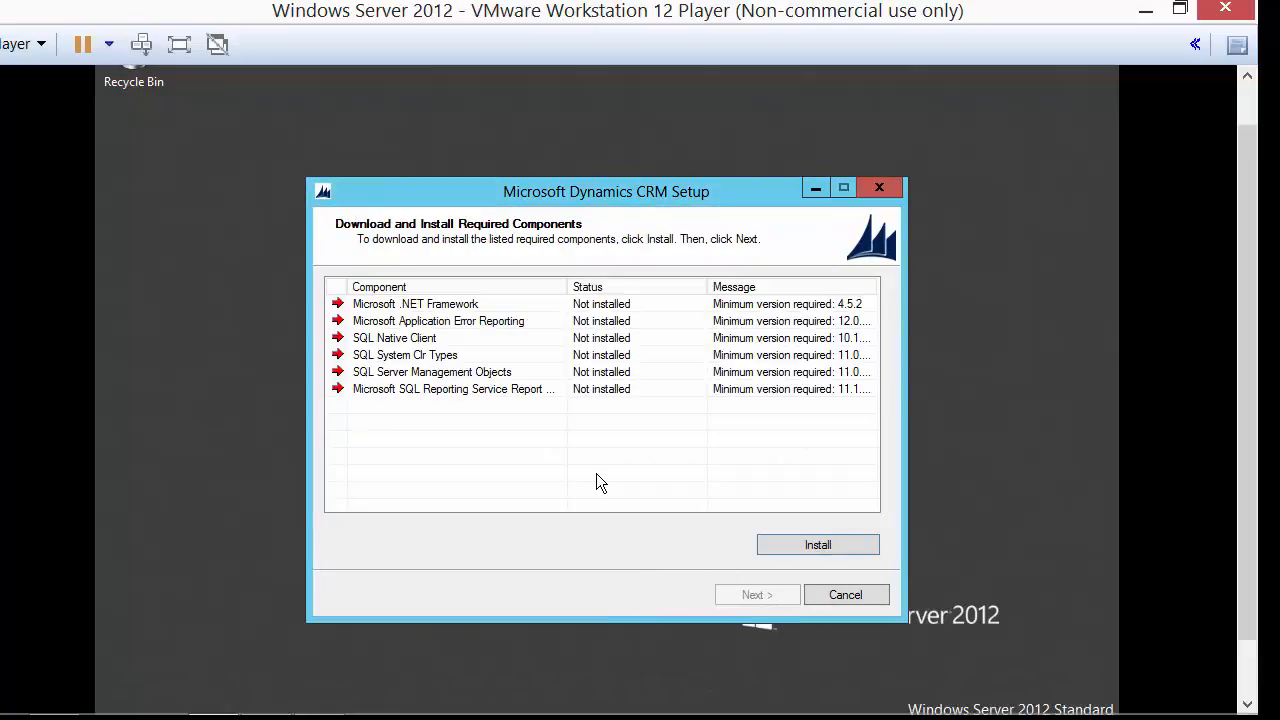
Install the required components, approving the download of the missing ones.
click(818, 545)
click(703, 500)
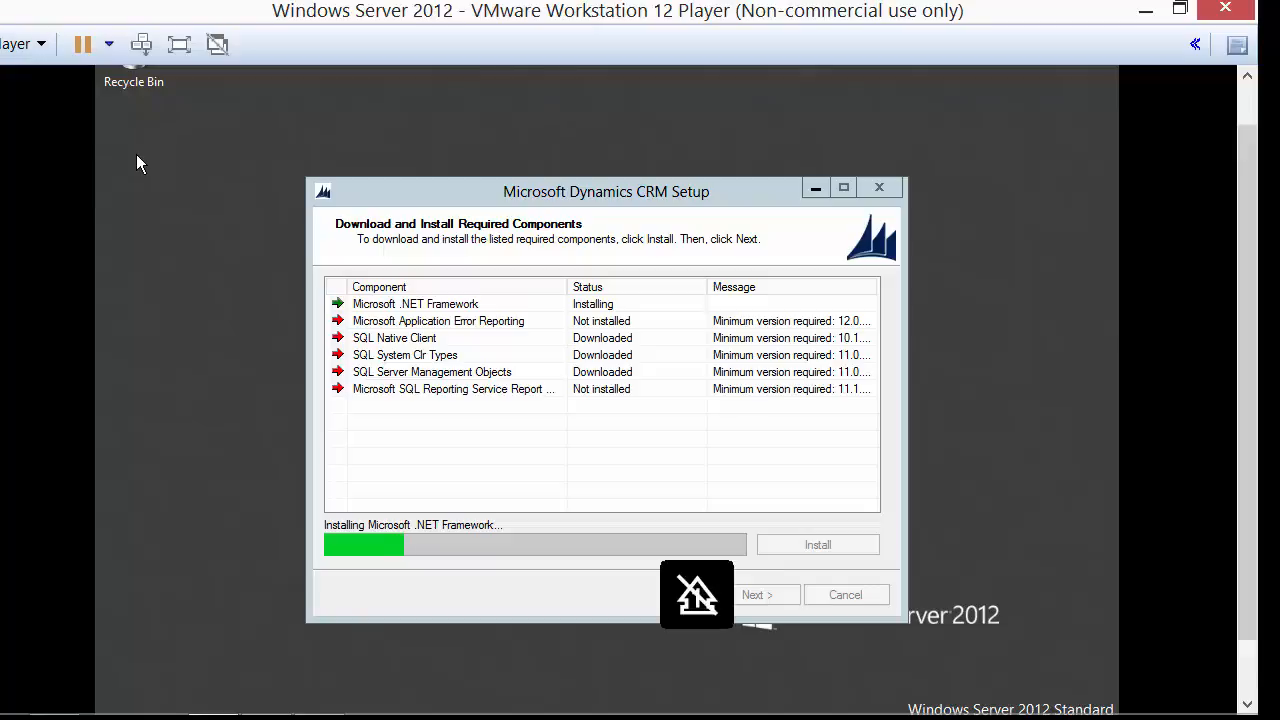
click(22, 44)
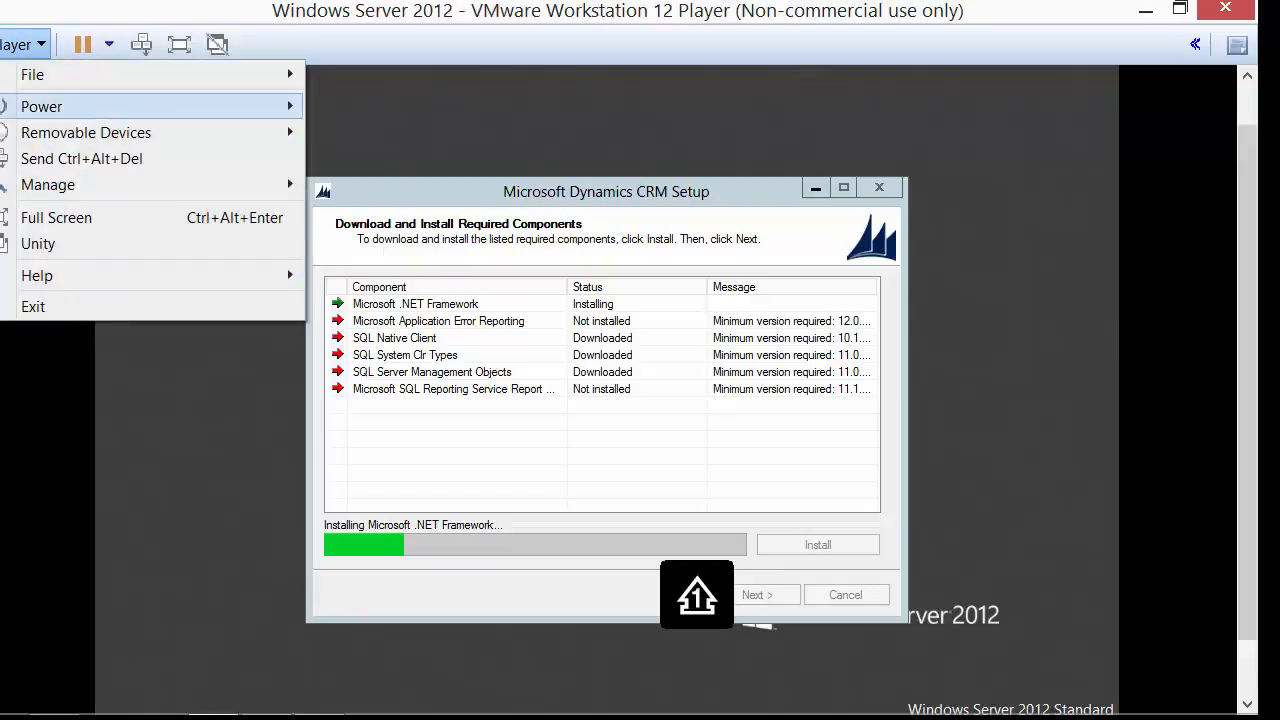
Download VMware Tools and install it in the guest from setup64.exe with the Typical setup.
mouse_move(150, 185)
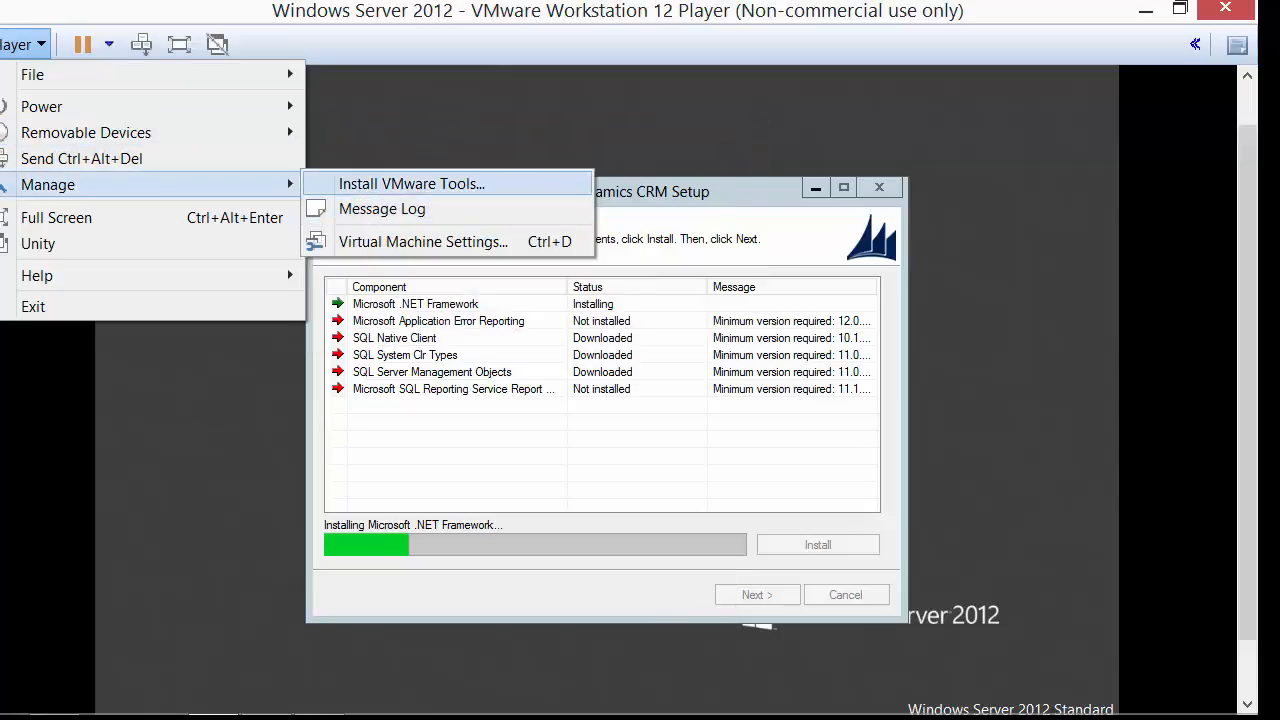
click(459, 184)
key(Return)
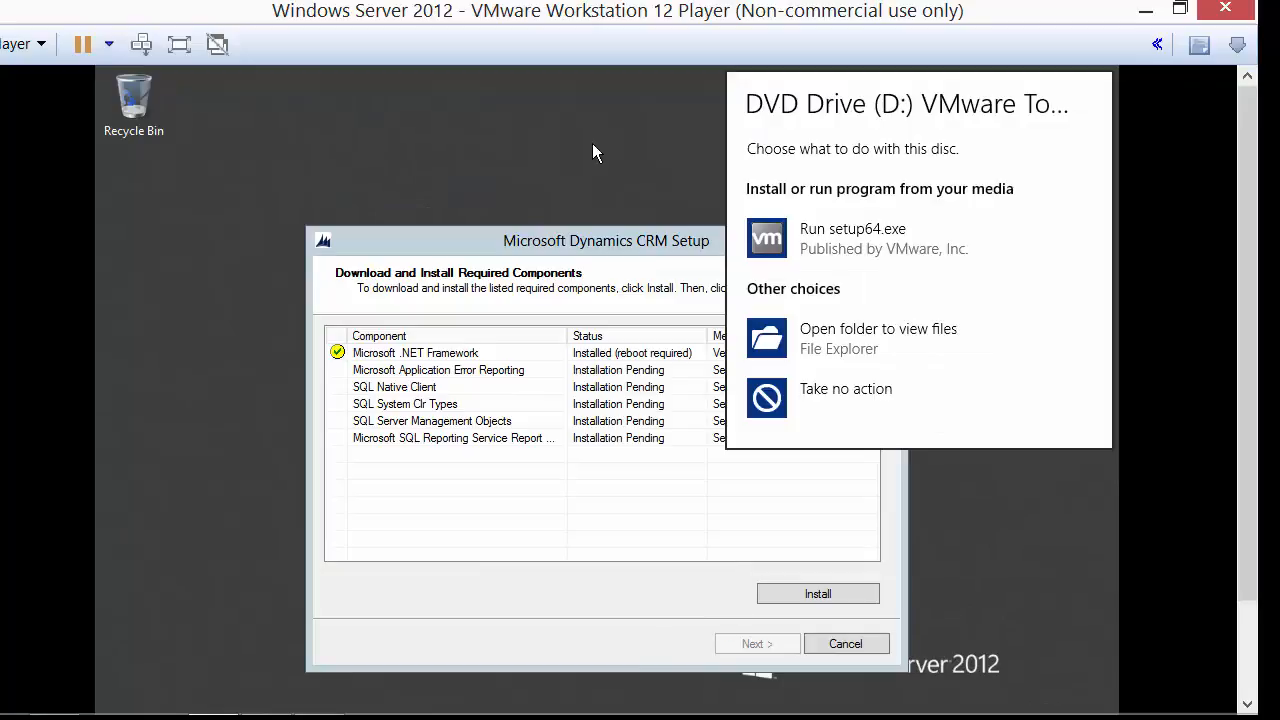
click(862, 245)
drag(1247, 450, 1247, 500)
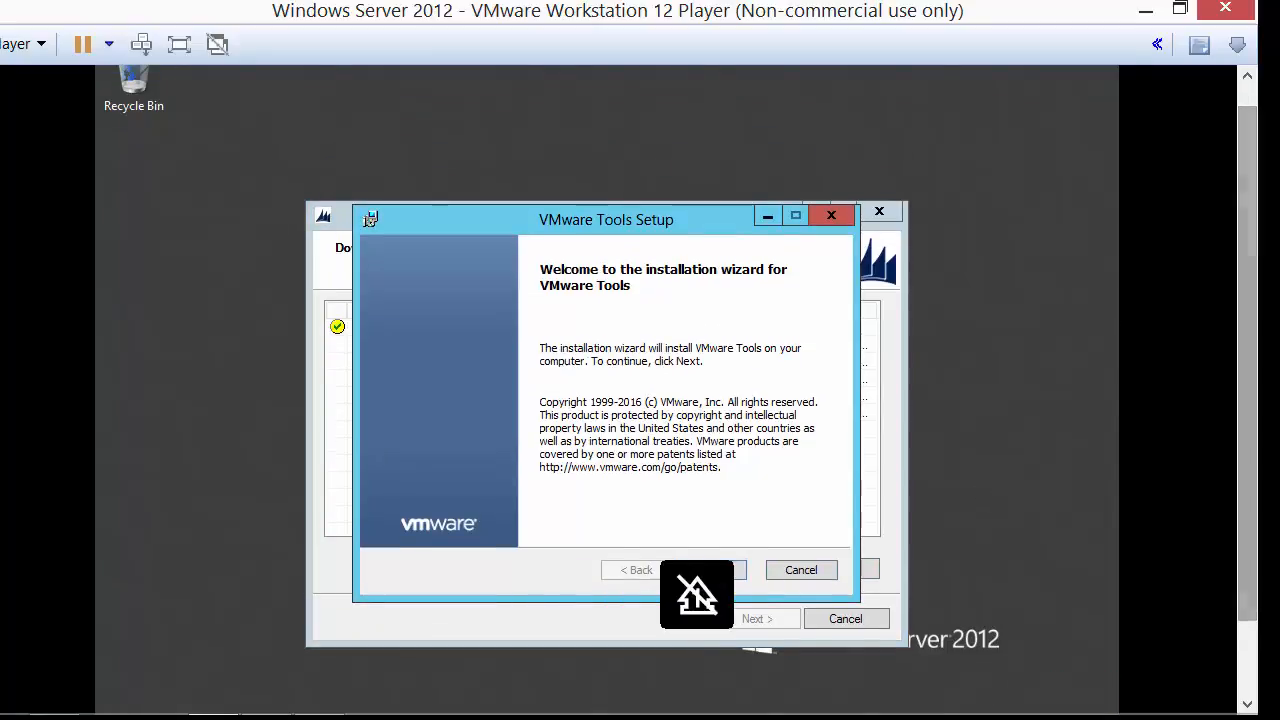
click(706, 569)
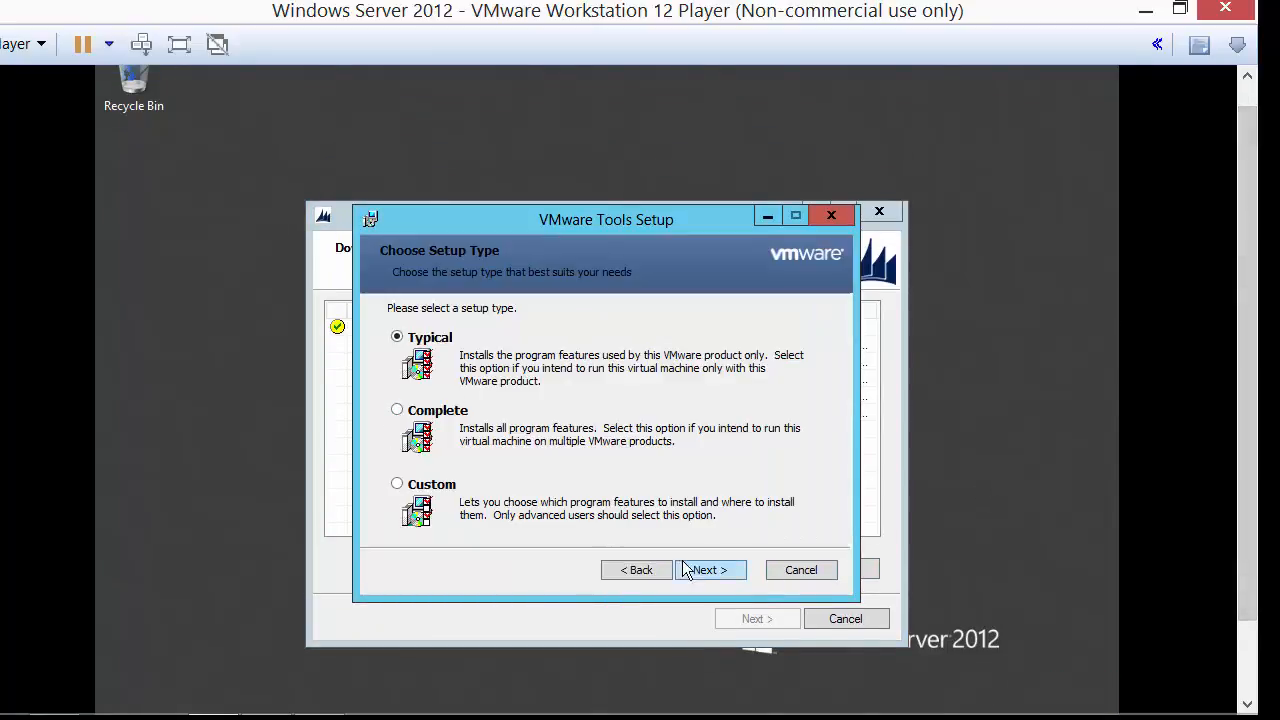
click(701, 568)
click(702, 567)
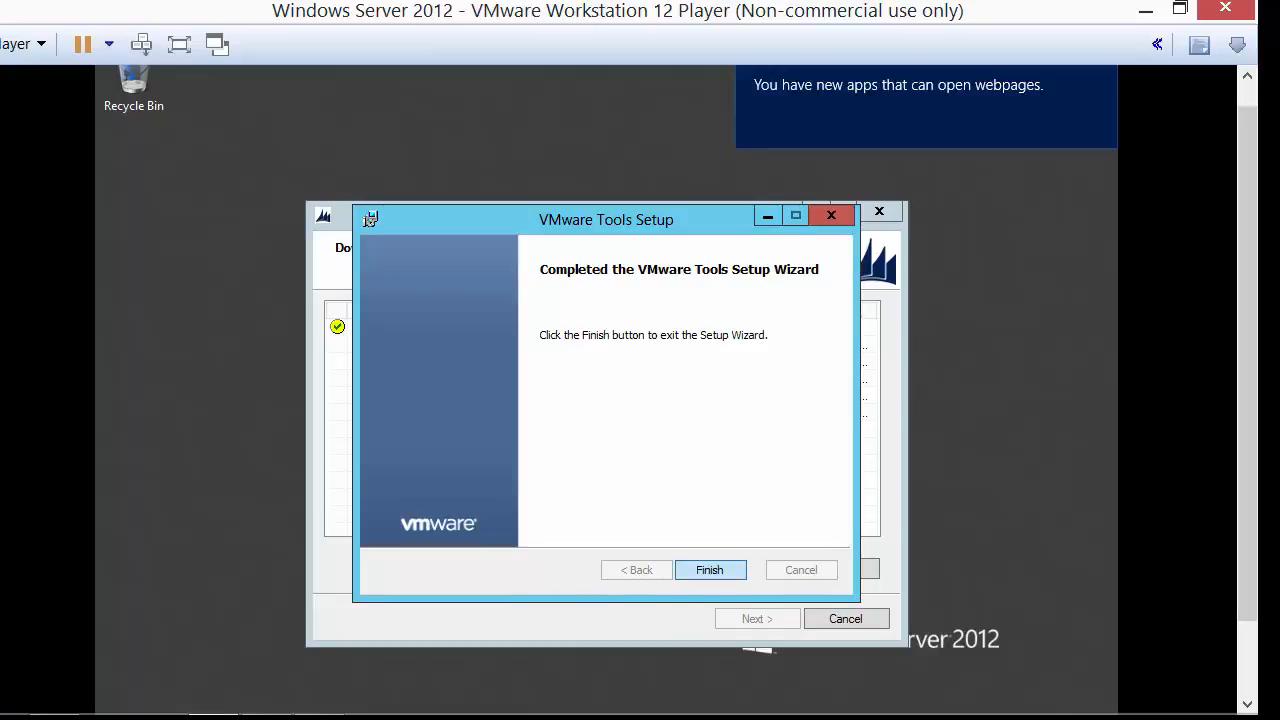
click(710, 570)
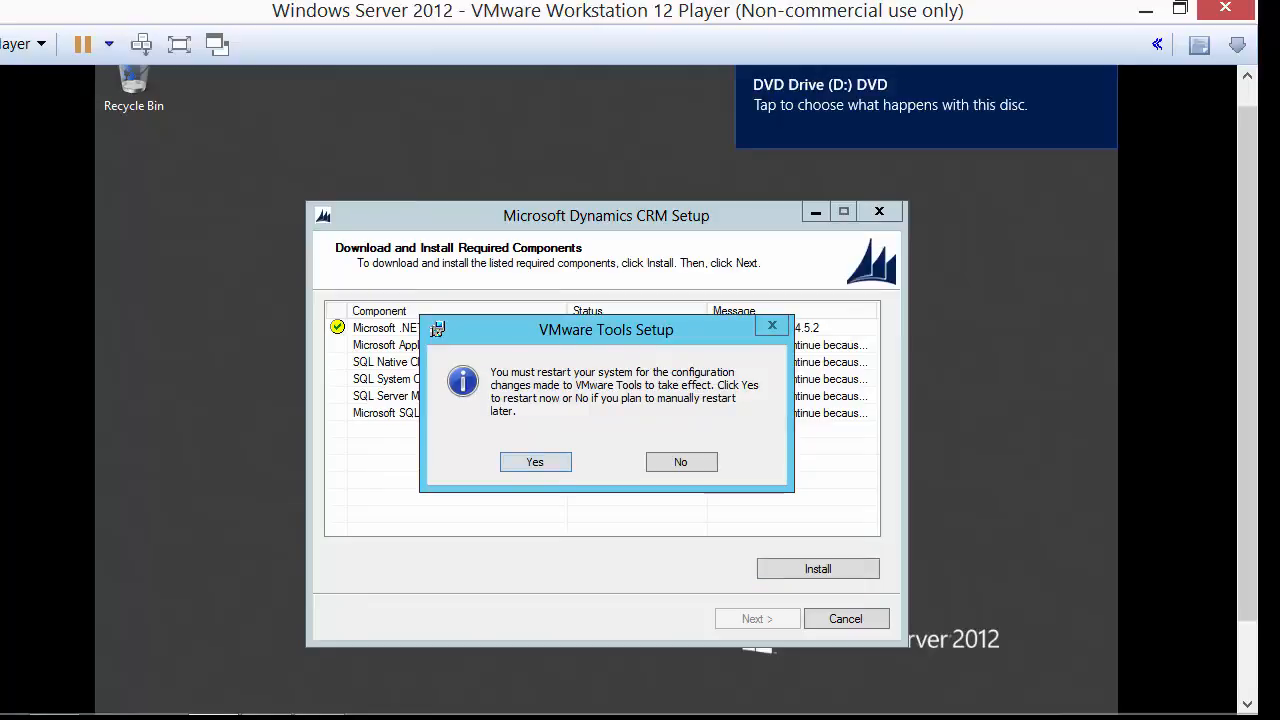
Restart the guest system to complete the pending reboot.
drag(639, 331, 630, 466)
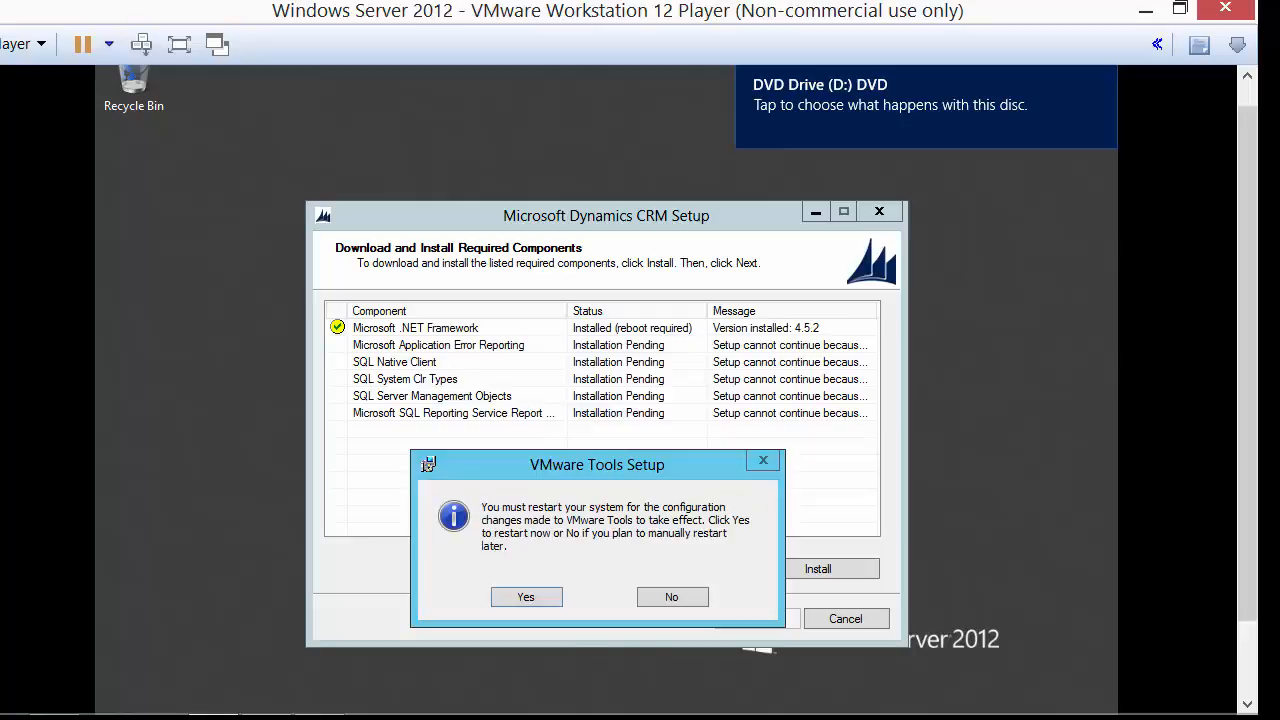
click(526, 597)
click(689, 489)
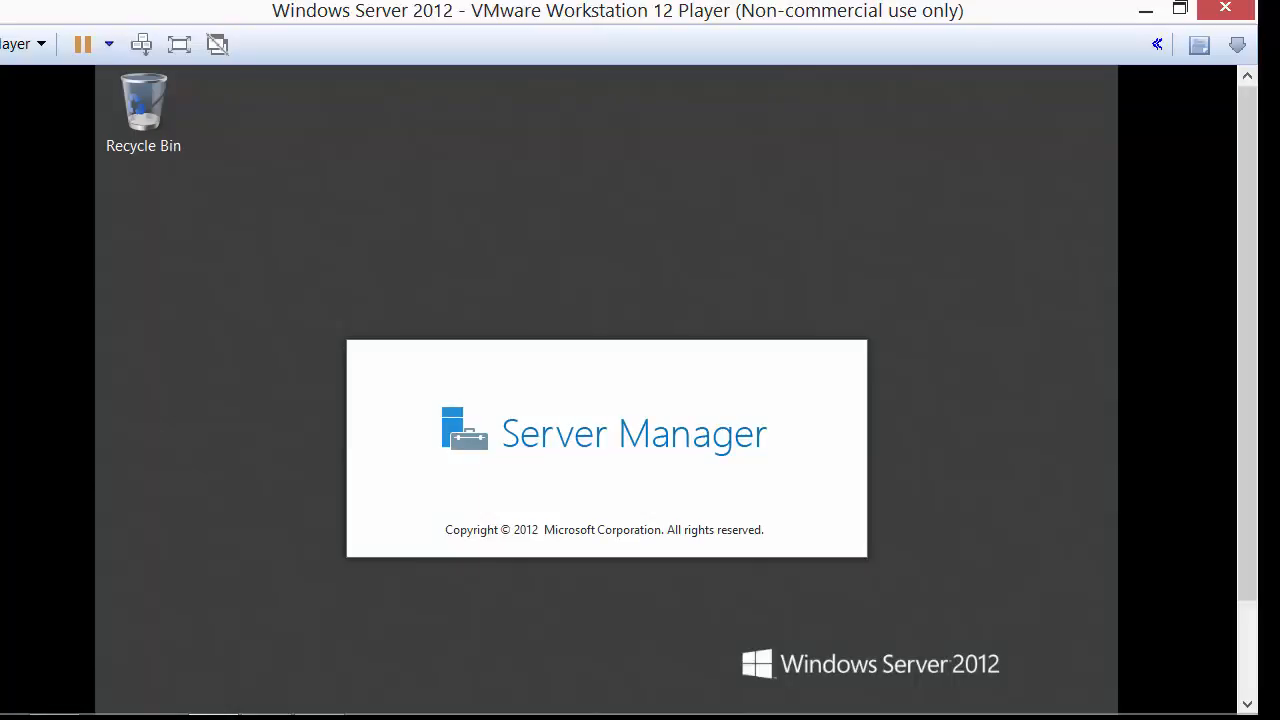
Switch the VM to full screen, minimize Server Manager, and open the CD/DVD (SATA) settings.
click(179, 44)
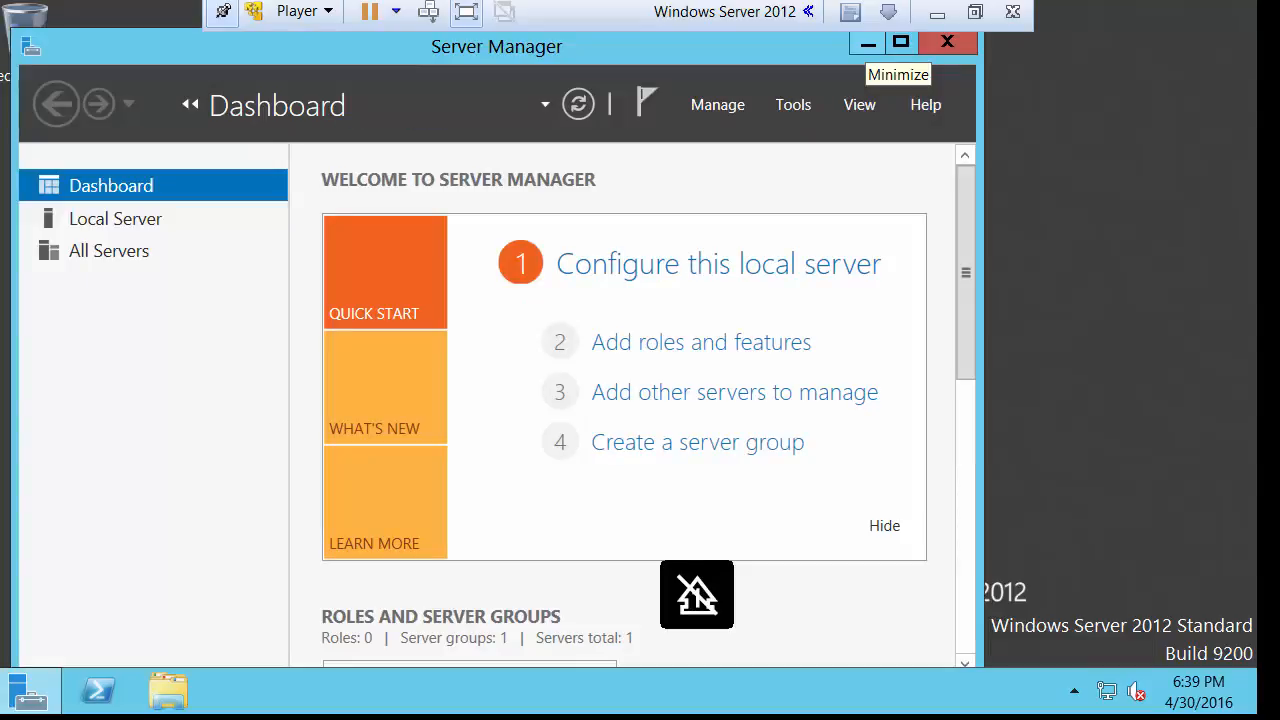
click(868, 43)
click(304, 11)
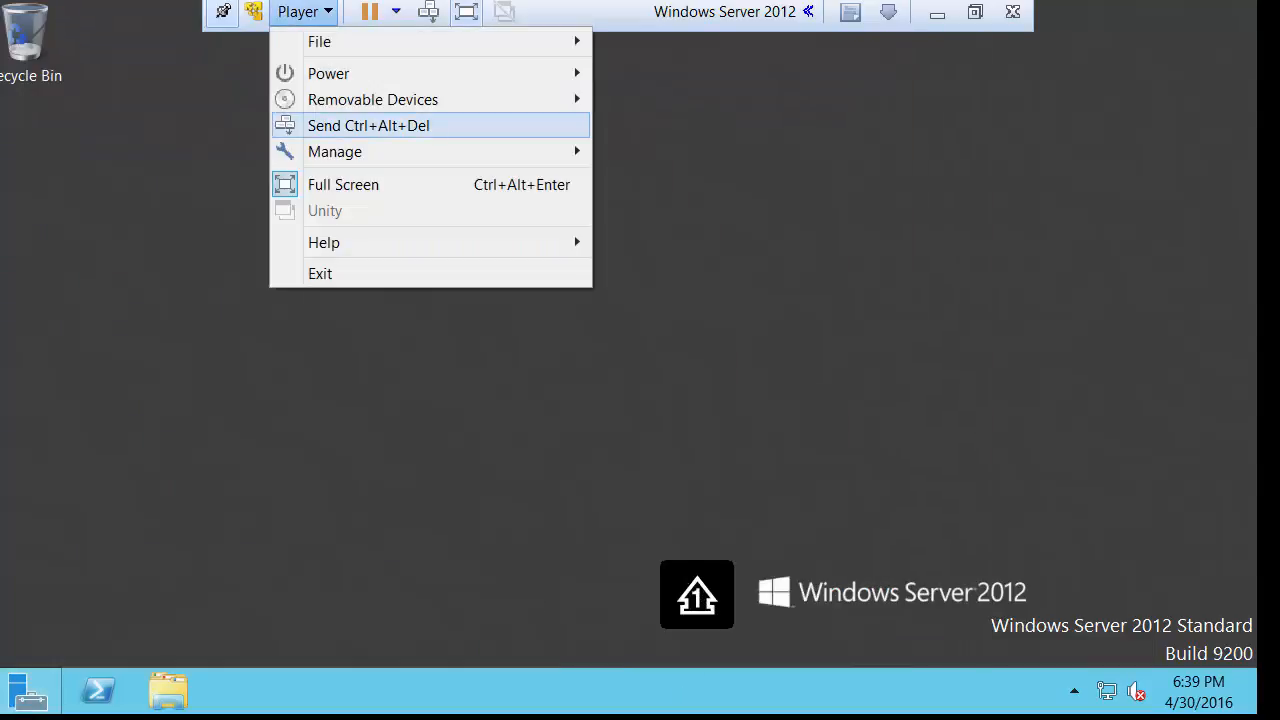
mouse_move(373, 100)
mouse_move(677, 99)
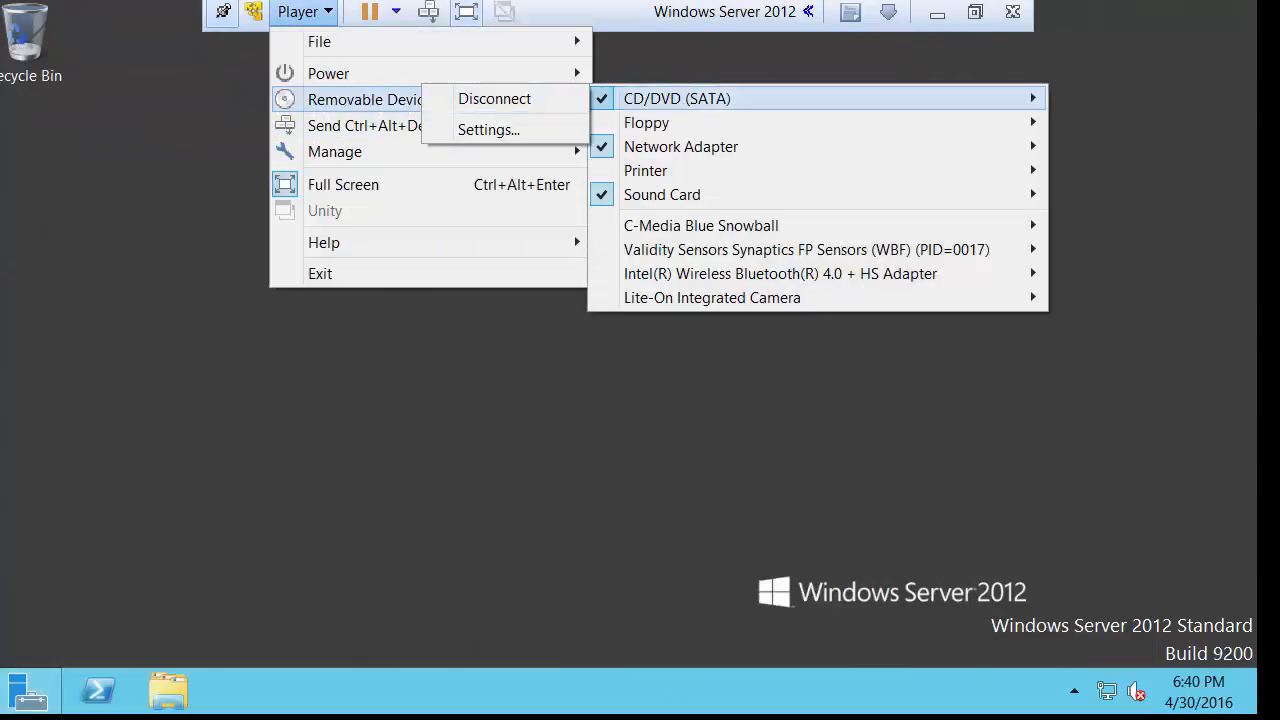
click(488, 129)
Mount the Dynamics CRM Server 2016 disc image in the virtual DVD drive.
click(932, 290)
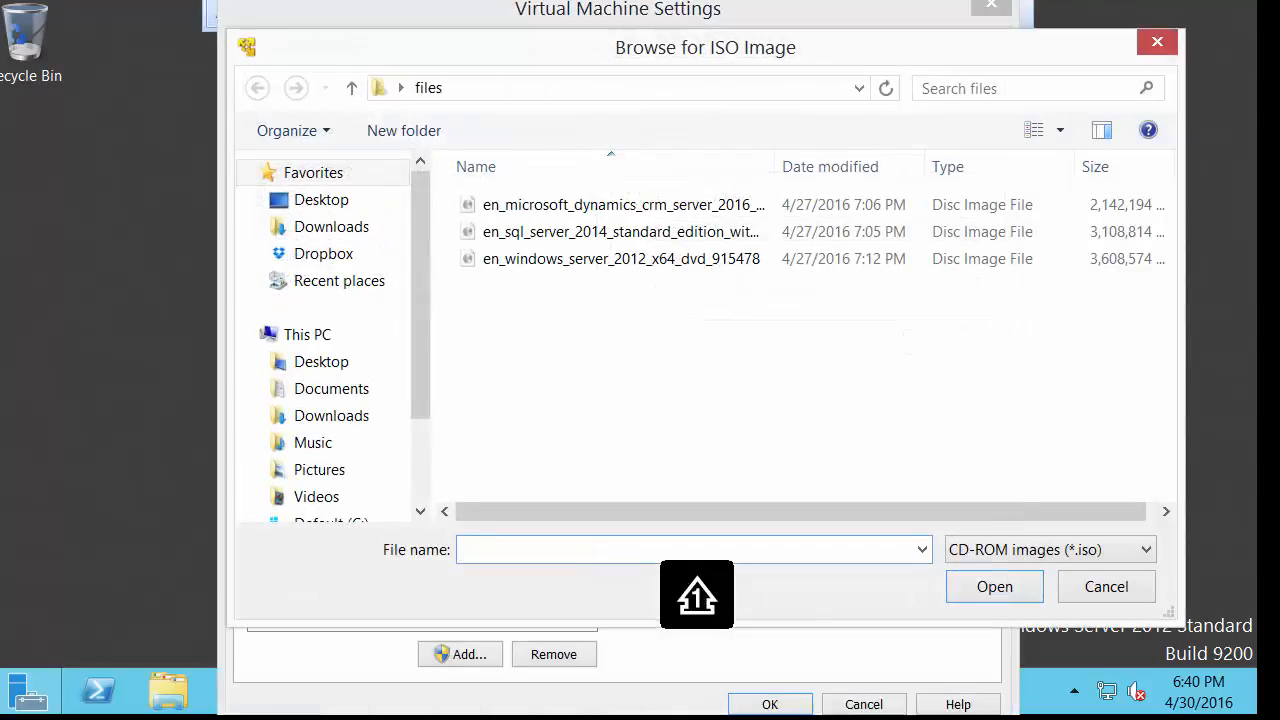
double_click(660, 205)
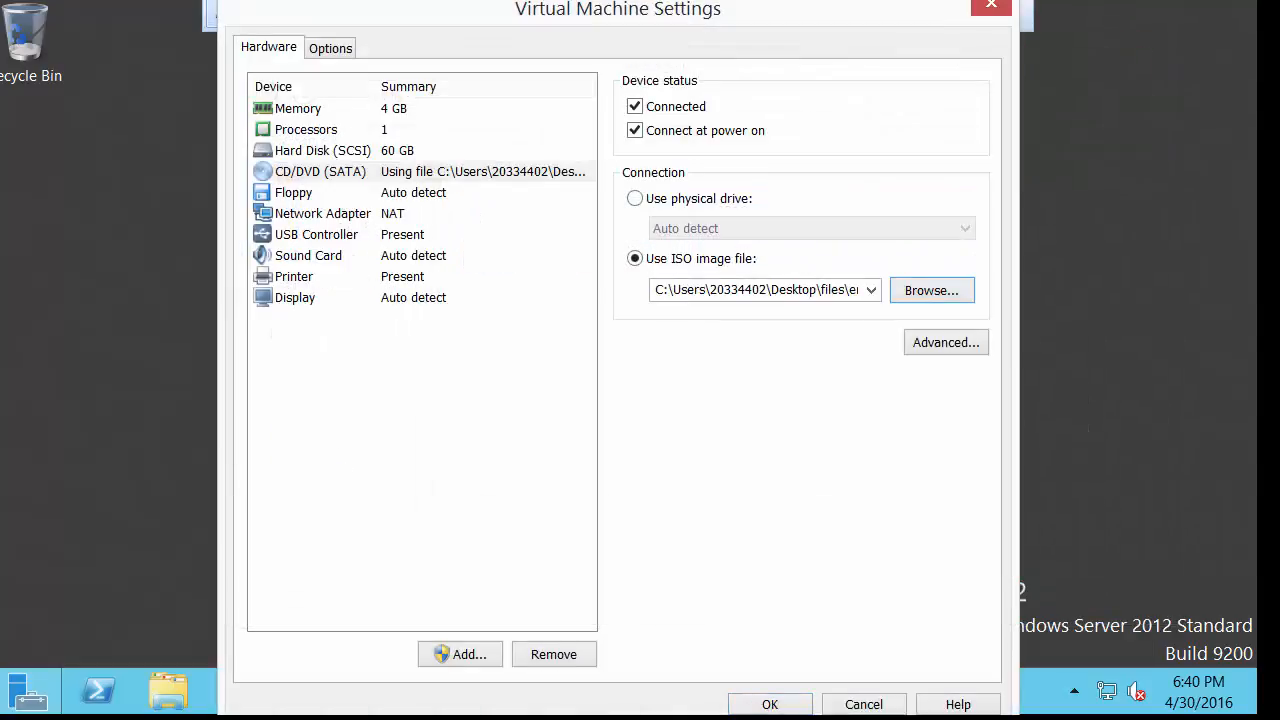
click(770, 704)
Launch CRM Server setup from drive D: and accept the license agreement.
click(168, 691)
double_click(828, 290)
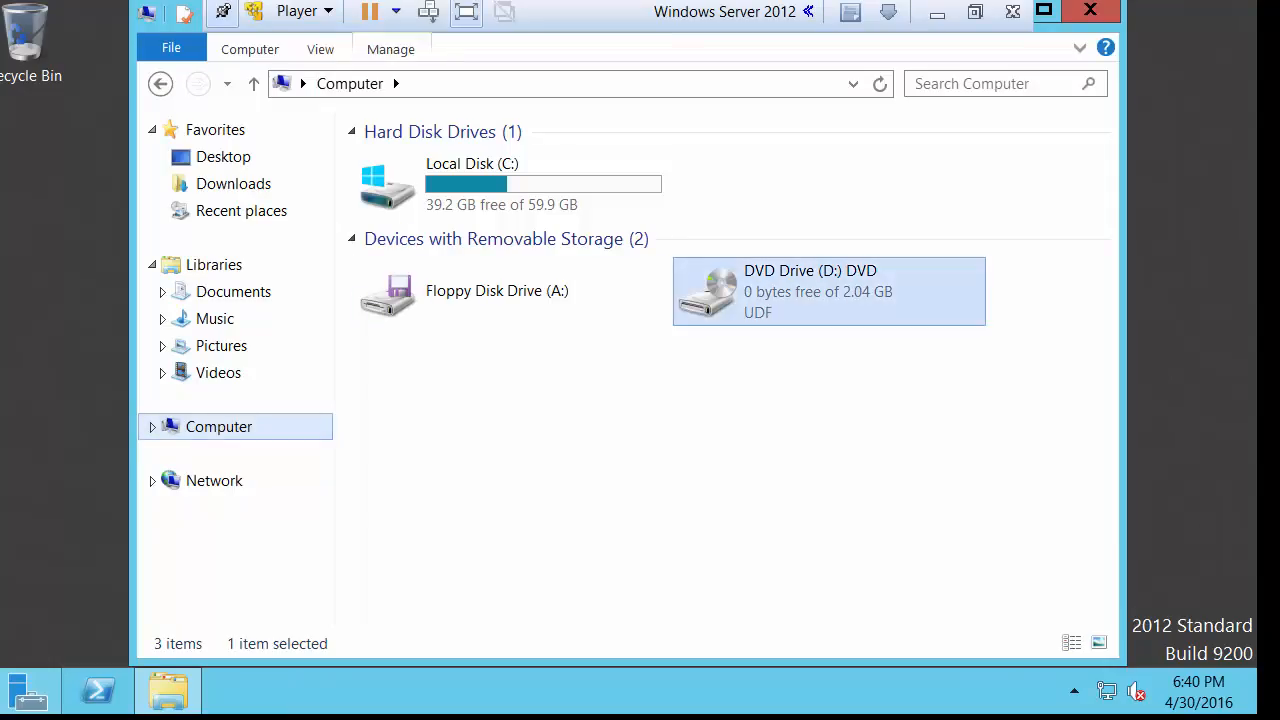
key(alt+y)
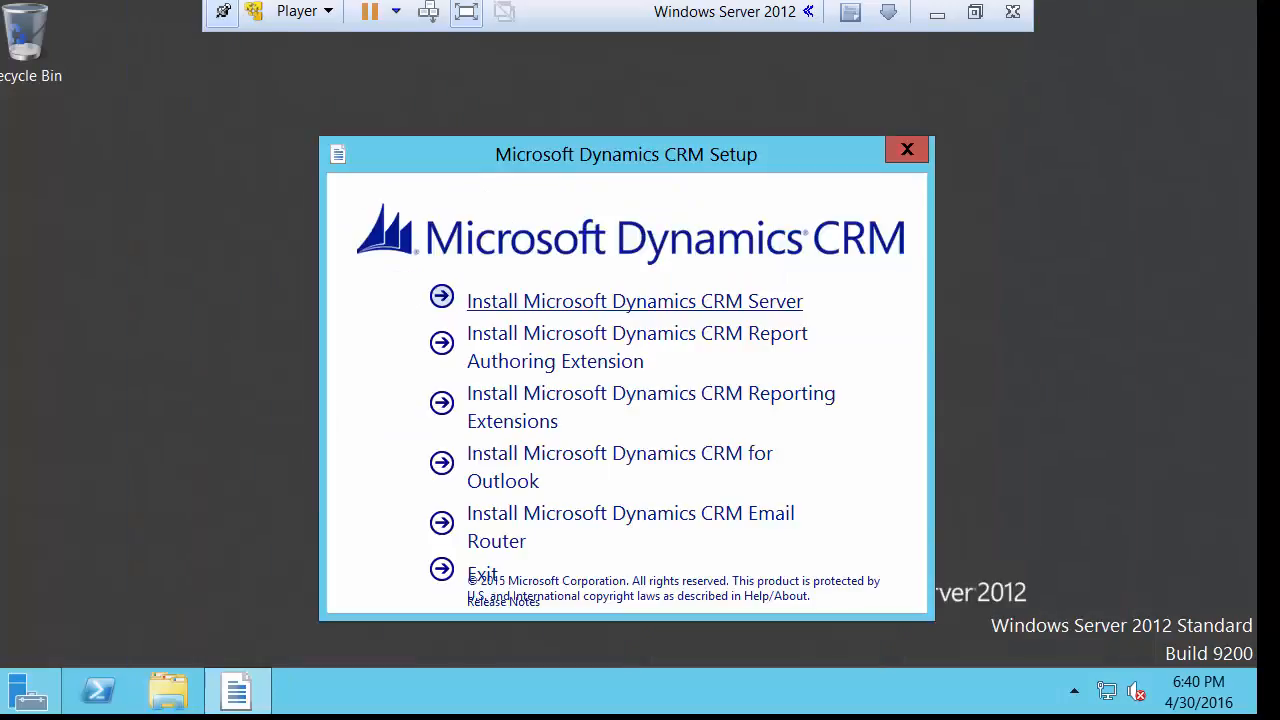
click(634, 301)
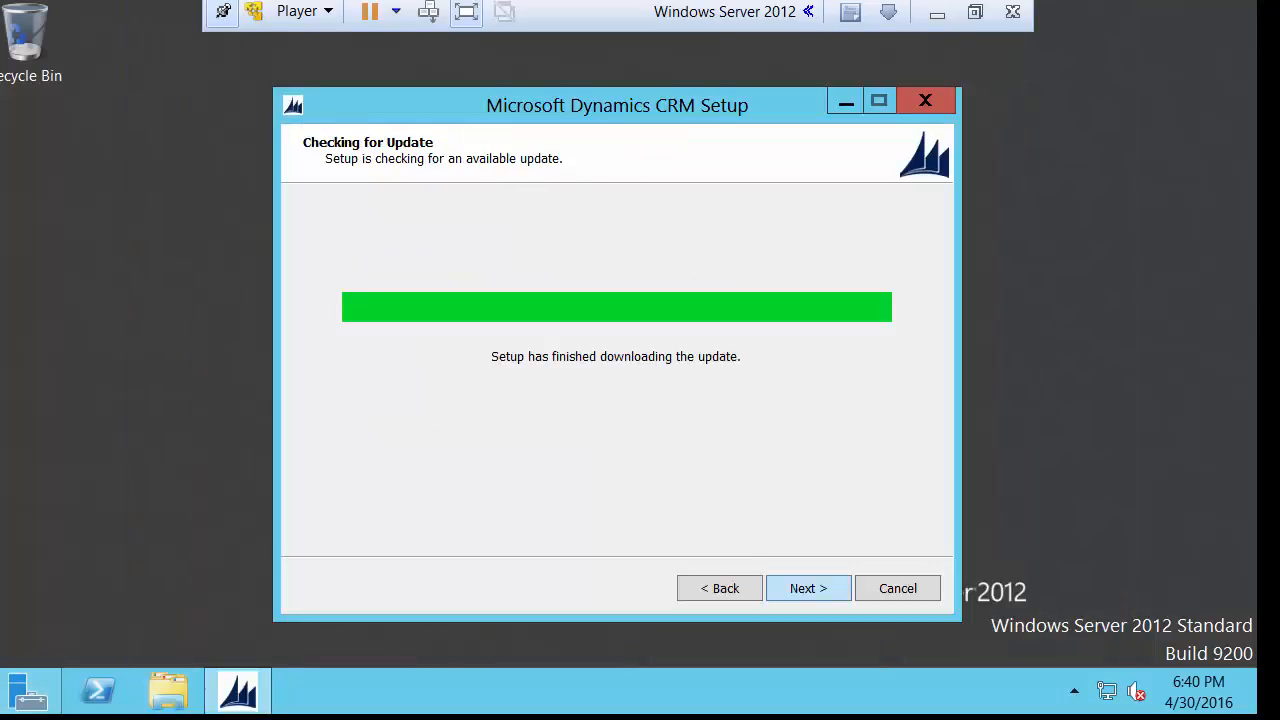
click(808, 588)
click(248, 525)
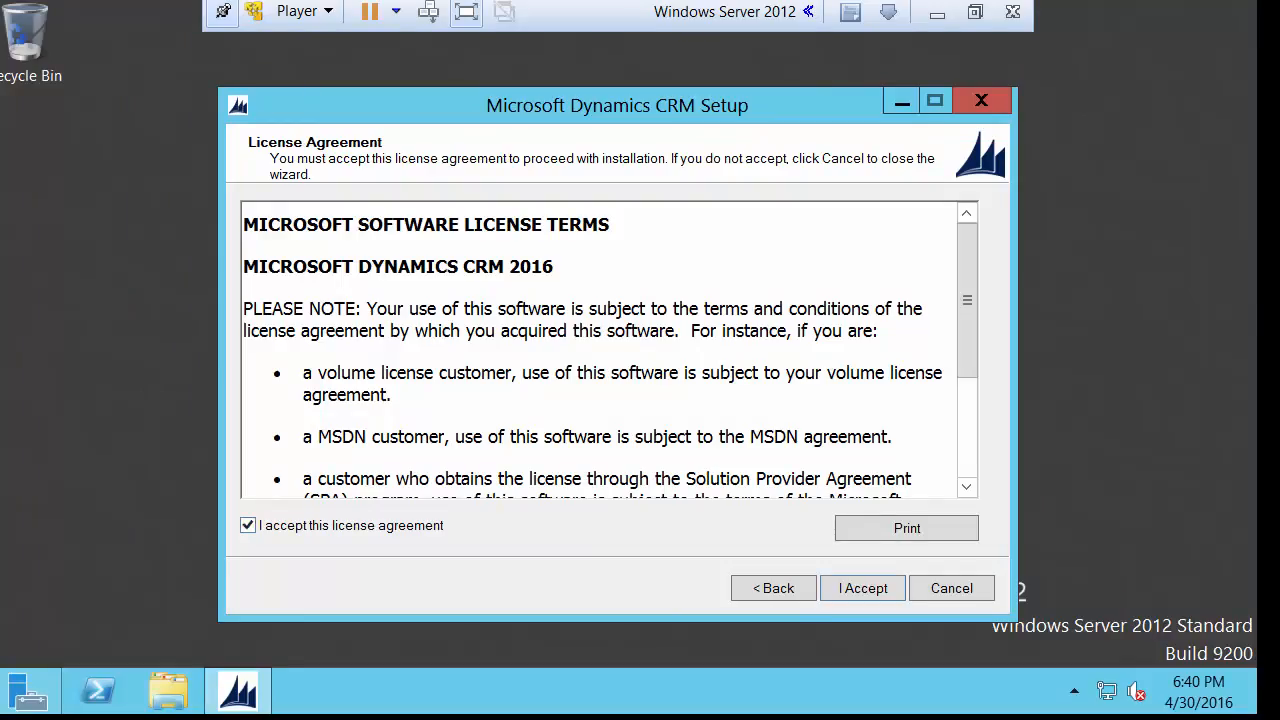
click(863, 588)
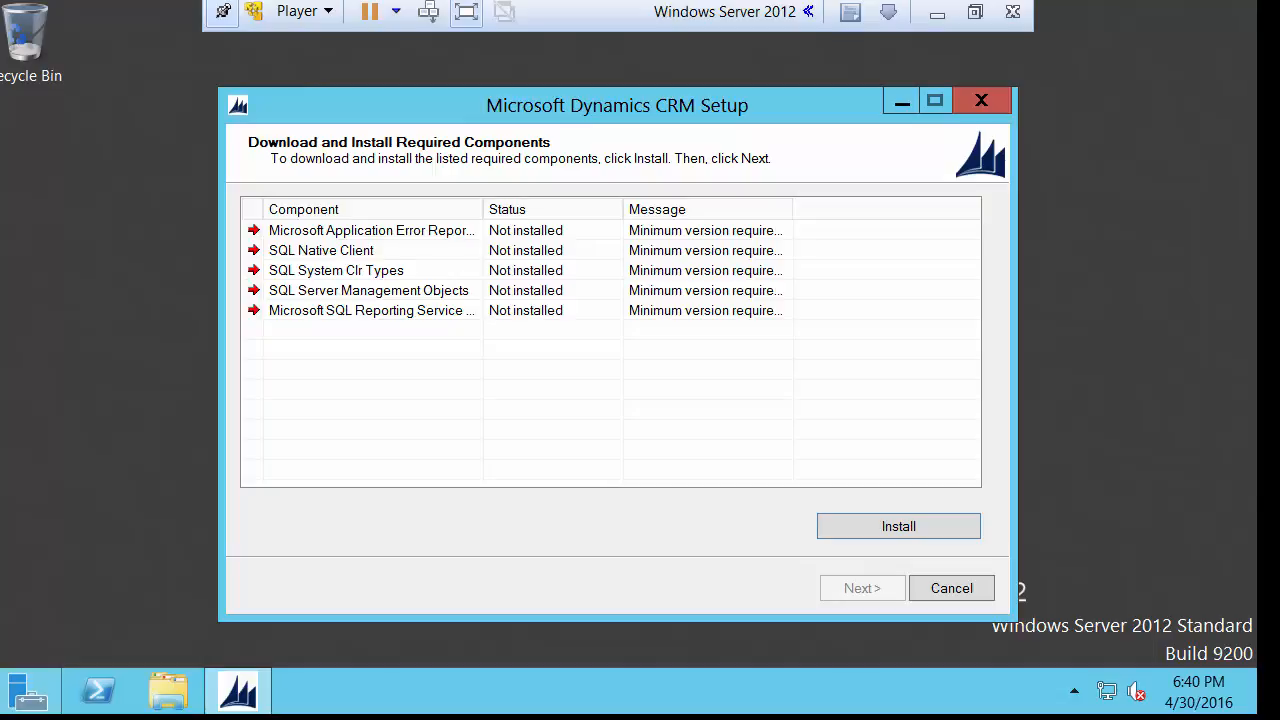
Install the remaining required components and continue to the installation location.
drag(483, 209, 623, 209)
click(898, 526)
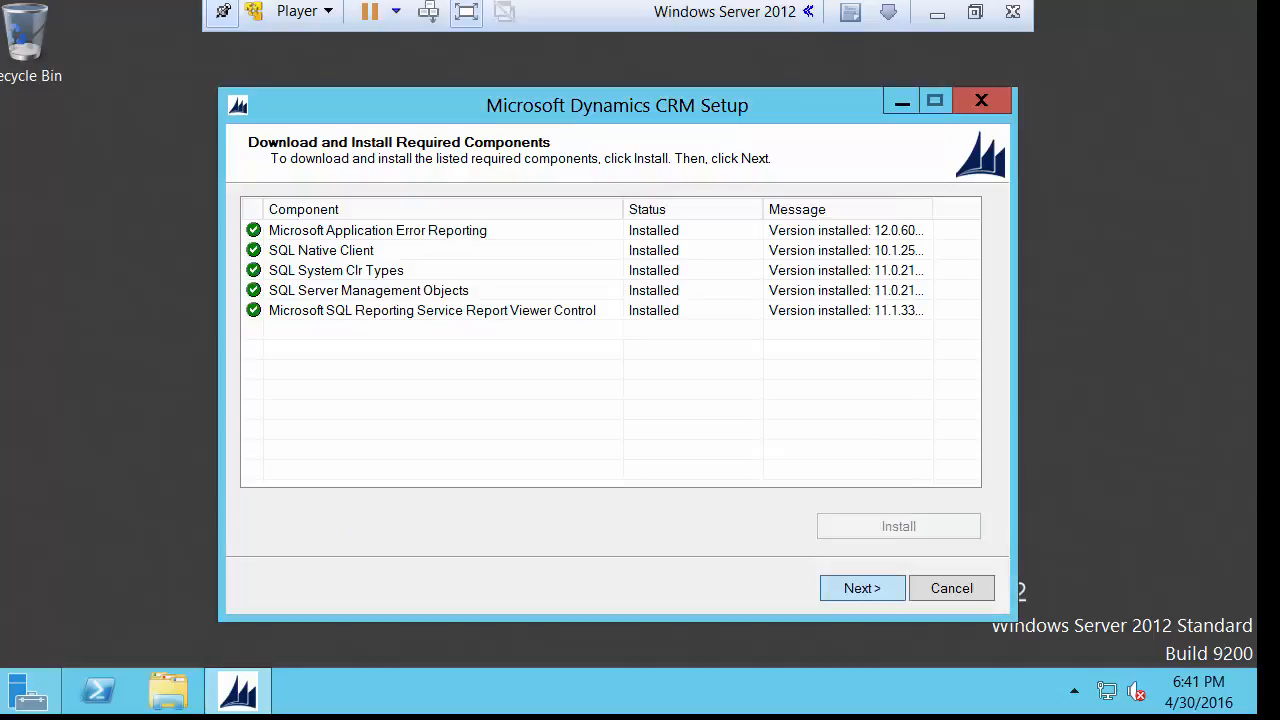
click(862, 588)
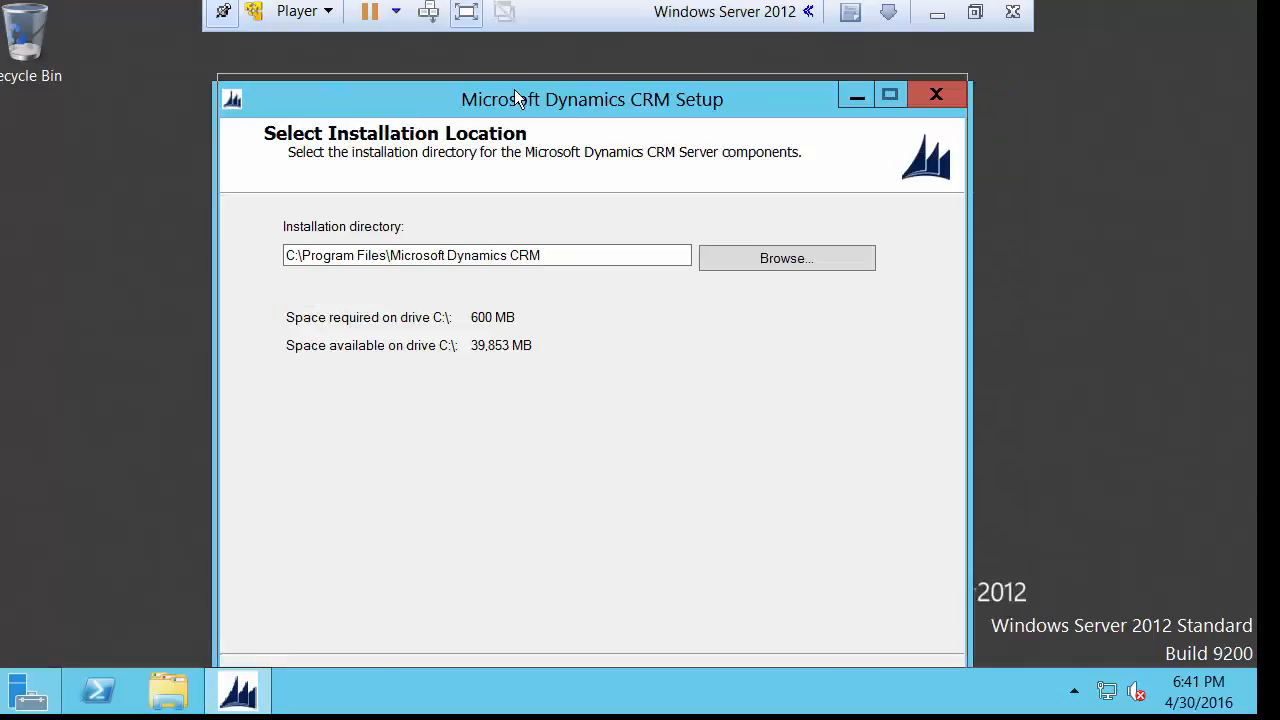
Accept the default installation directory and keep all server roles.
drag(520, 95, 518, 73)
click(776, 663)
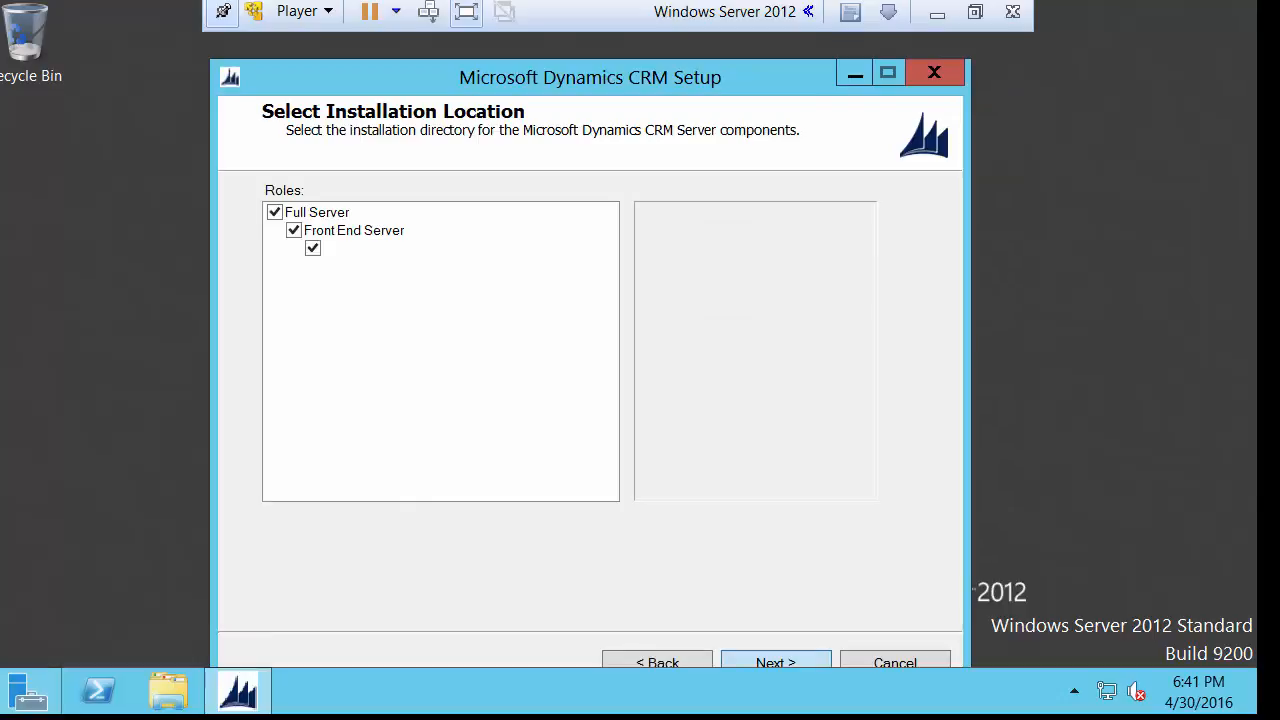
drag(649, 75, 651, 61)
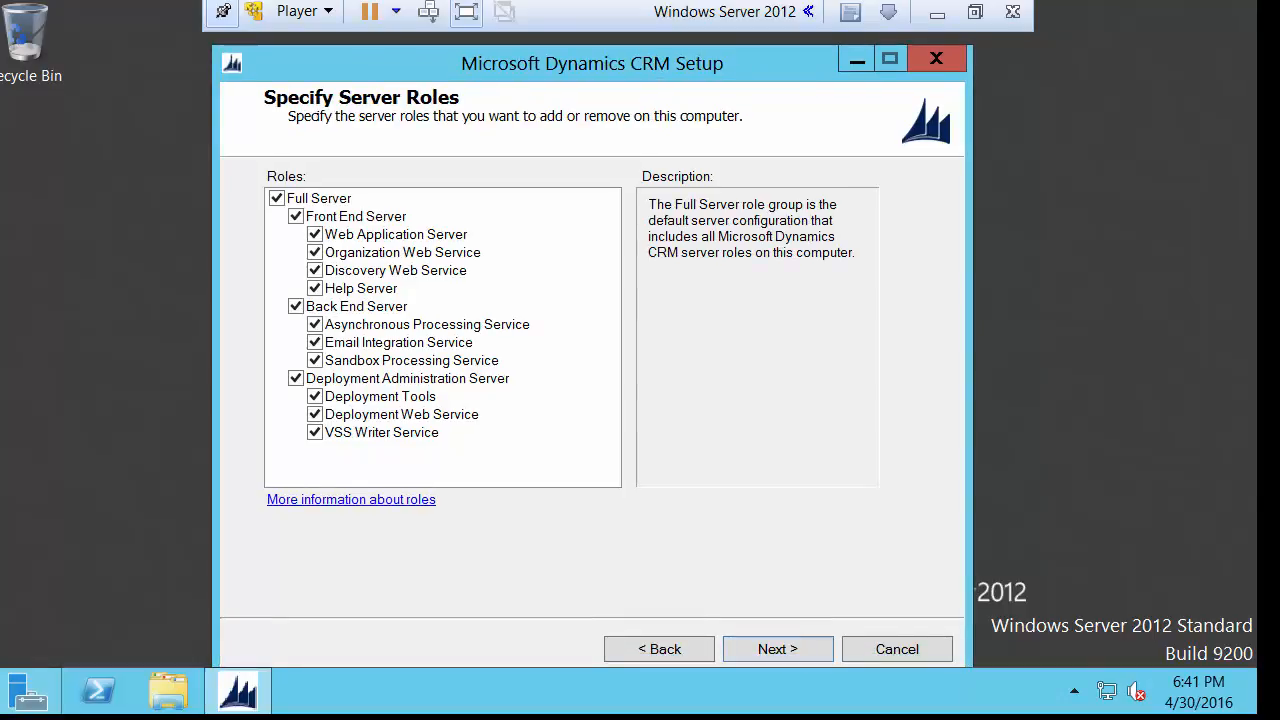
key(Return)
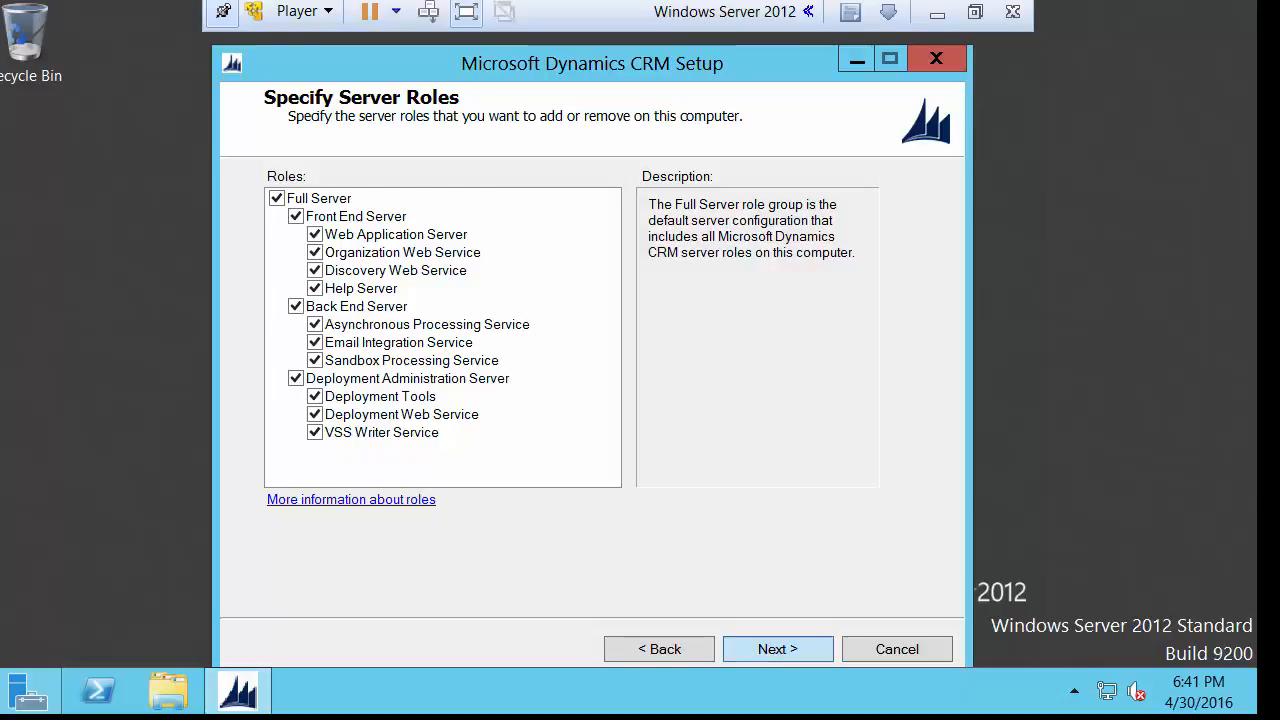
Refresh the SQL Server list, choose WIN-77HEMDQ531S, and keep 'Create a new deployment'.
click(569, 345)
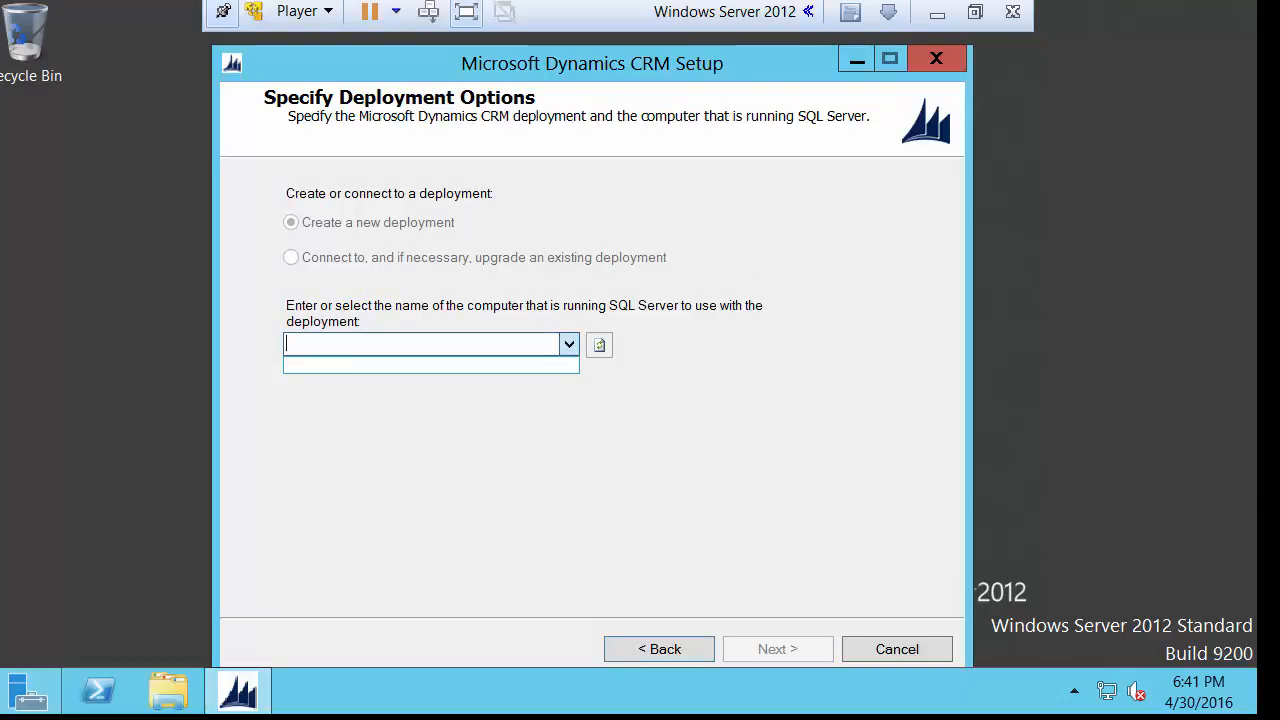
click(599, 345)
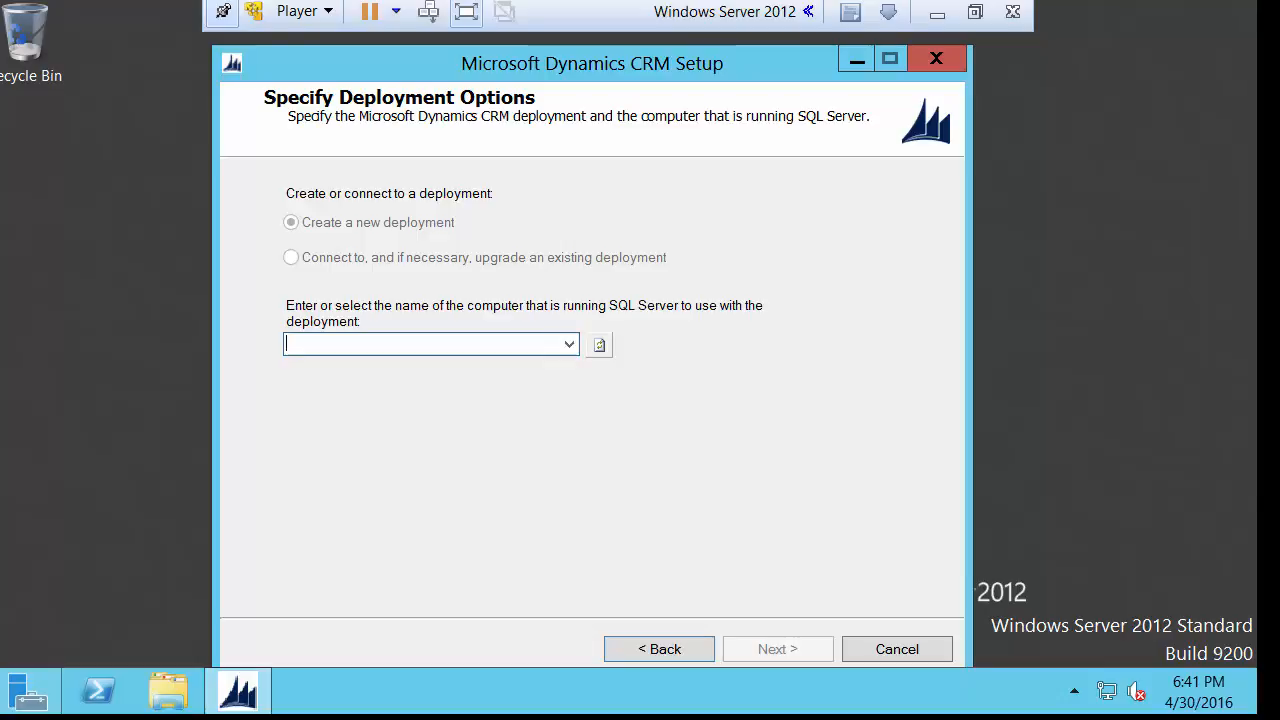
click(599, 345)
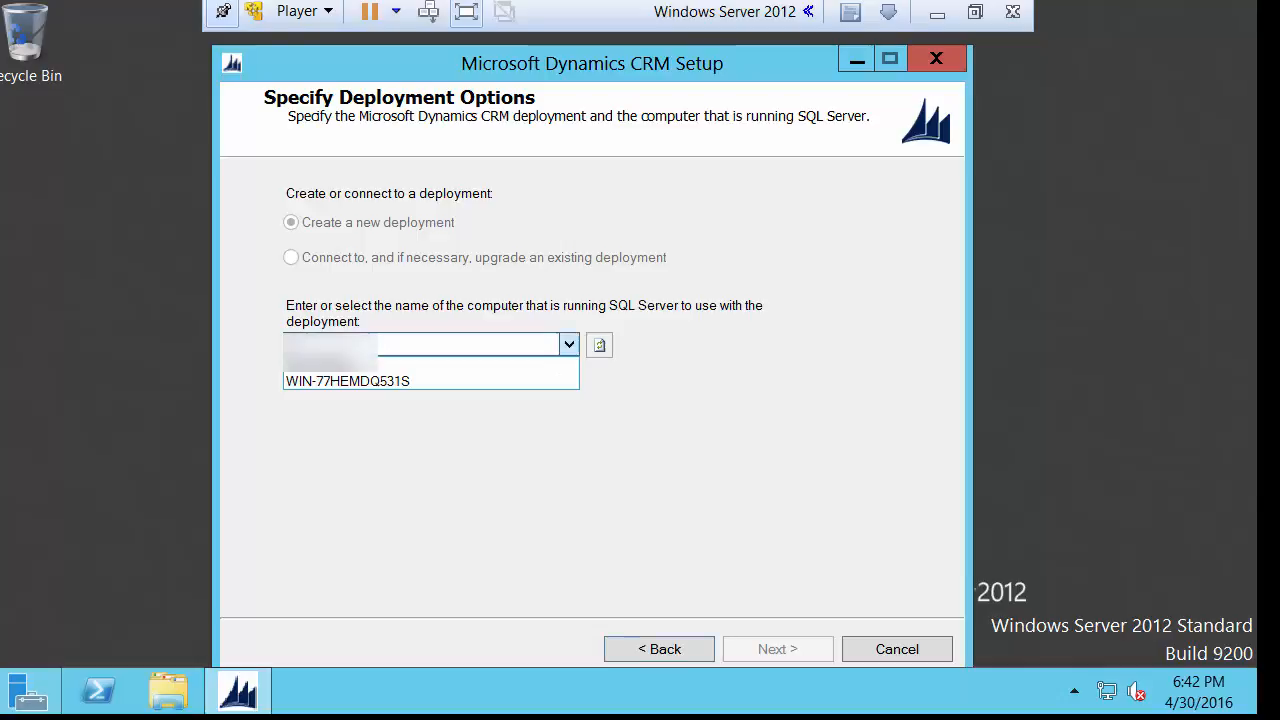
click(569, 345)
click(348, 381)
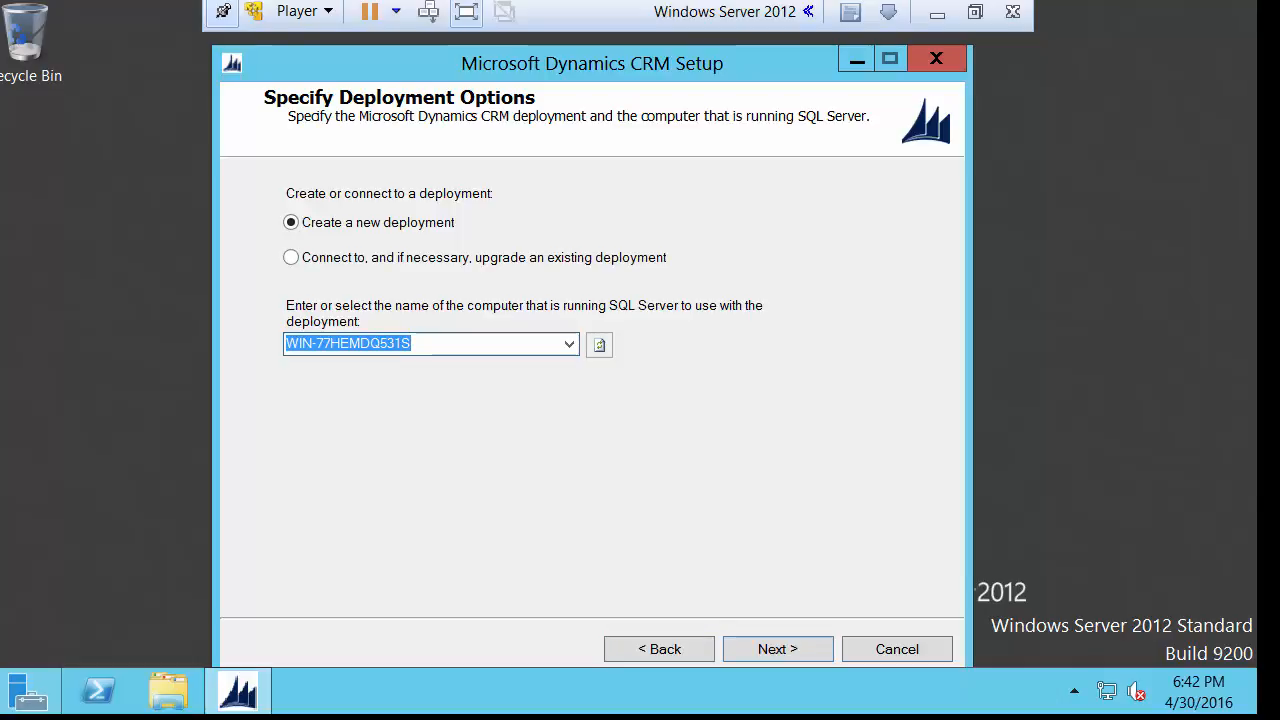
key(Return)
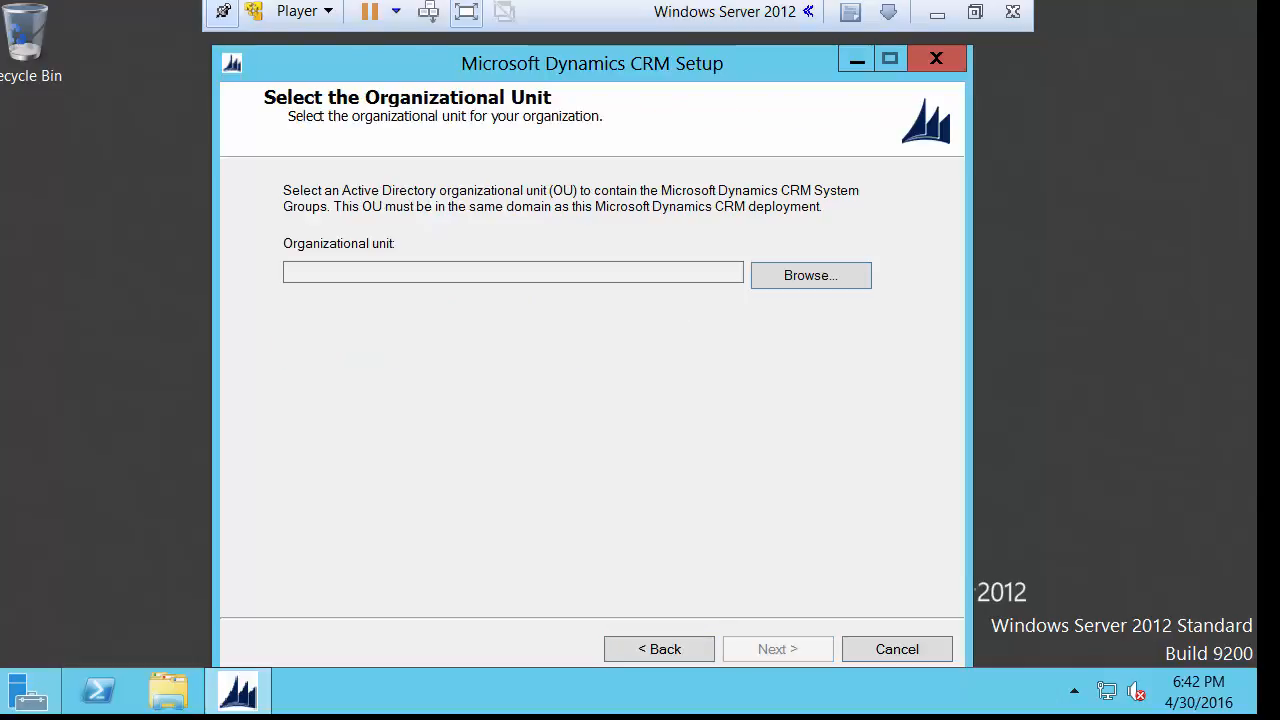
Set the organizational unit to DC=dev,DC=local.
click(811, 275)
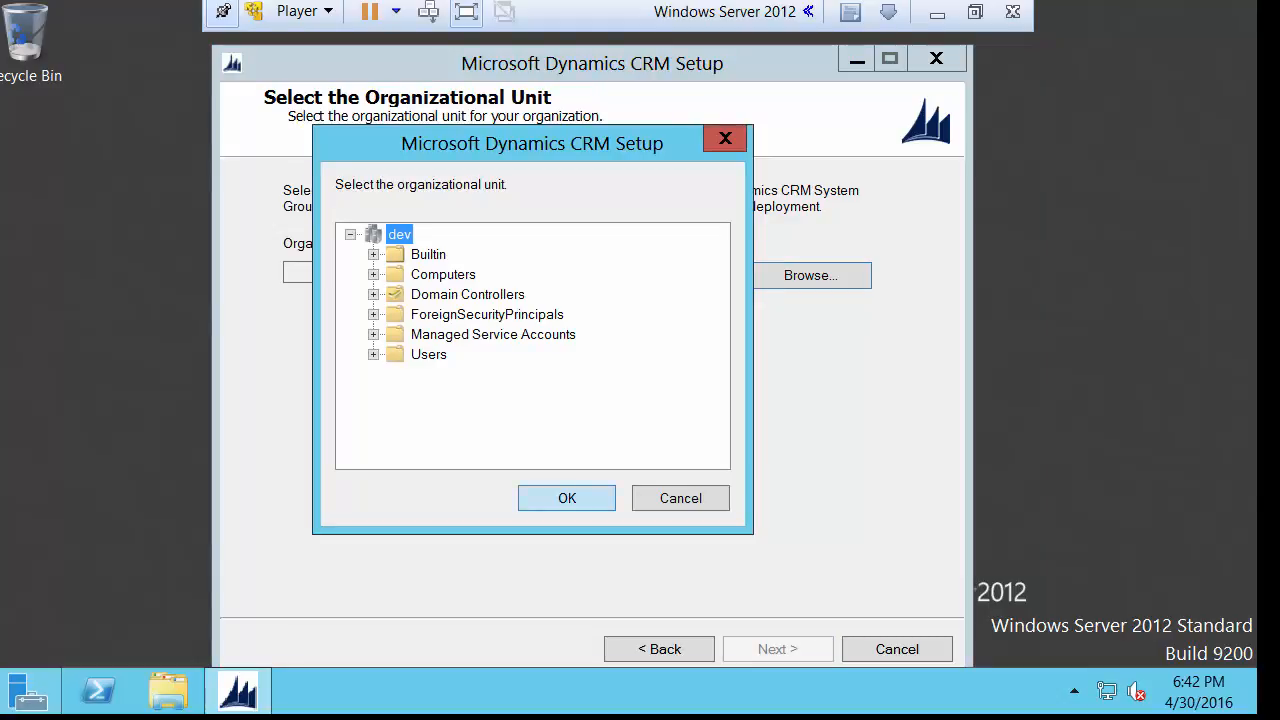
key(Return)
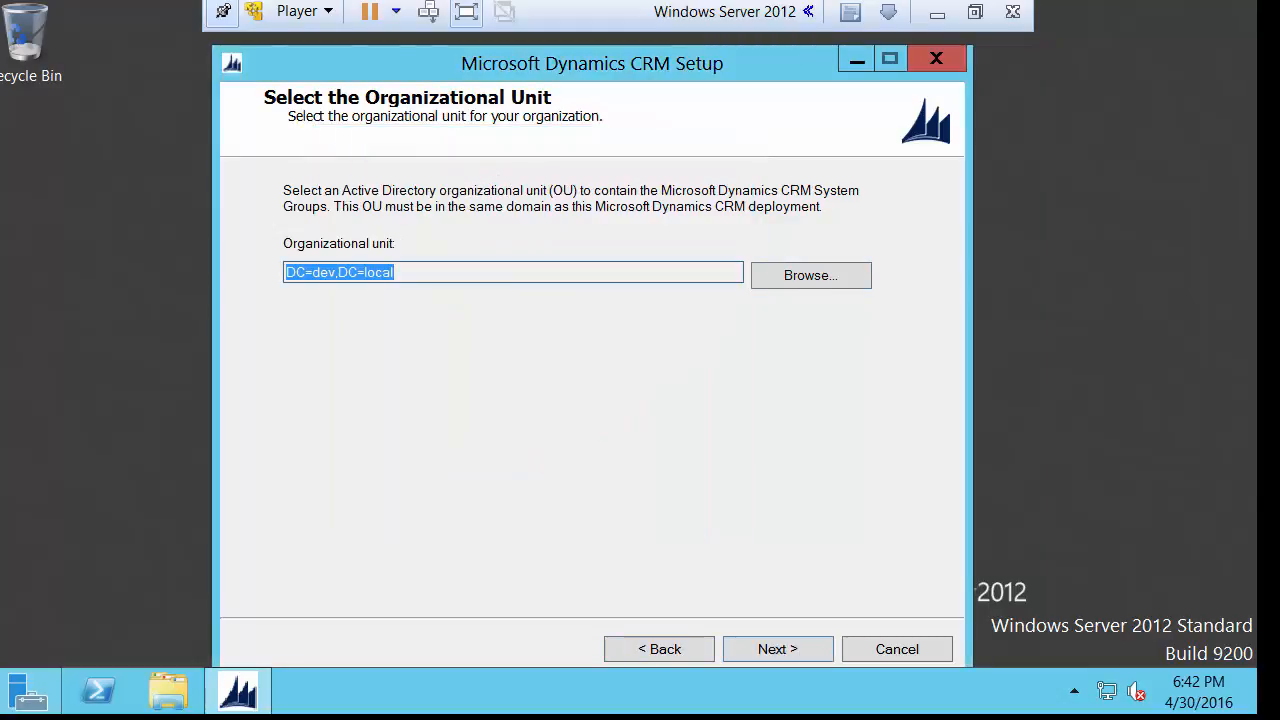
key(Return)
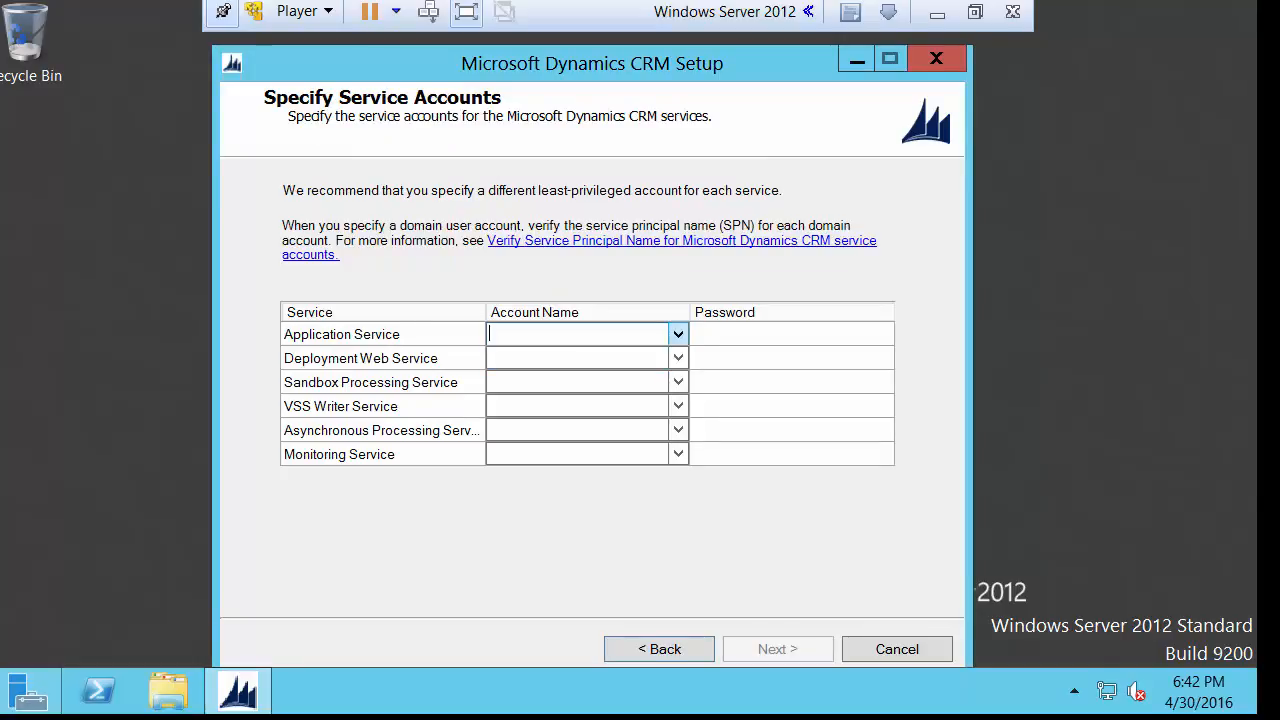
Assign NT AUTHORITY\NETWORK SERVICE to all six CRM services.
click(678, 334)
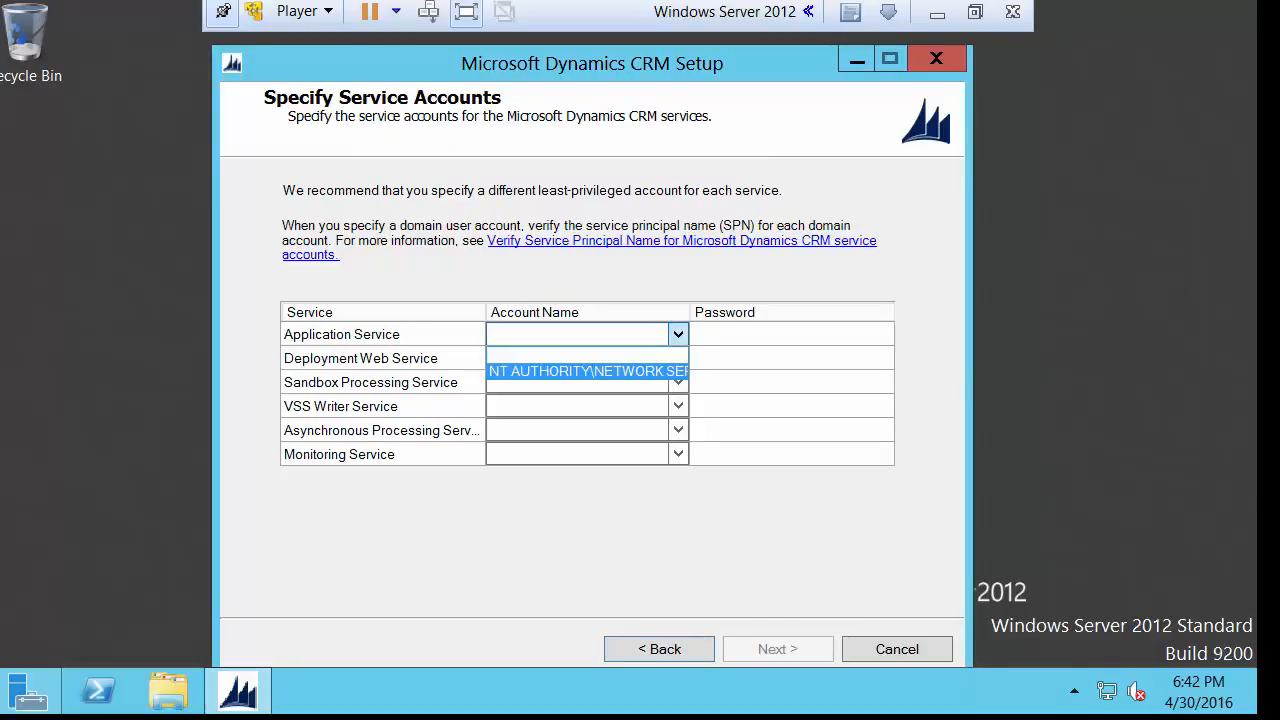
click(610, 371)
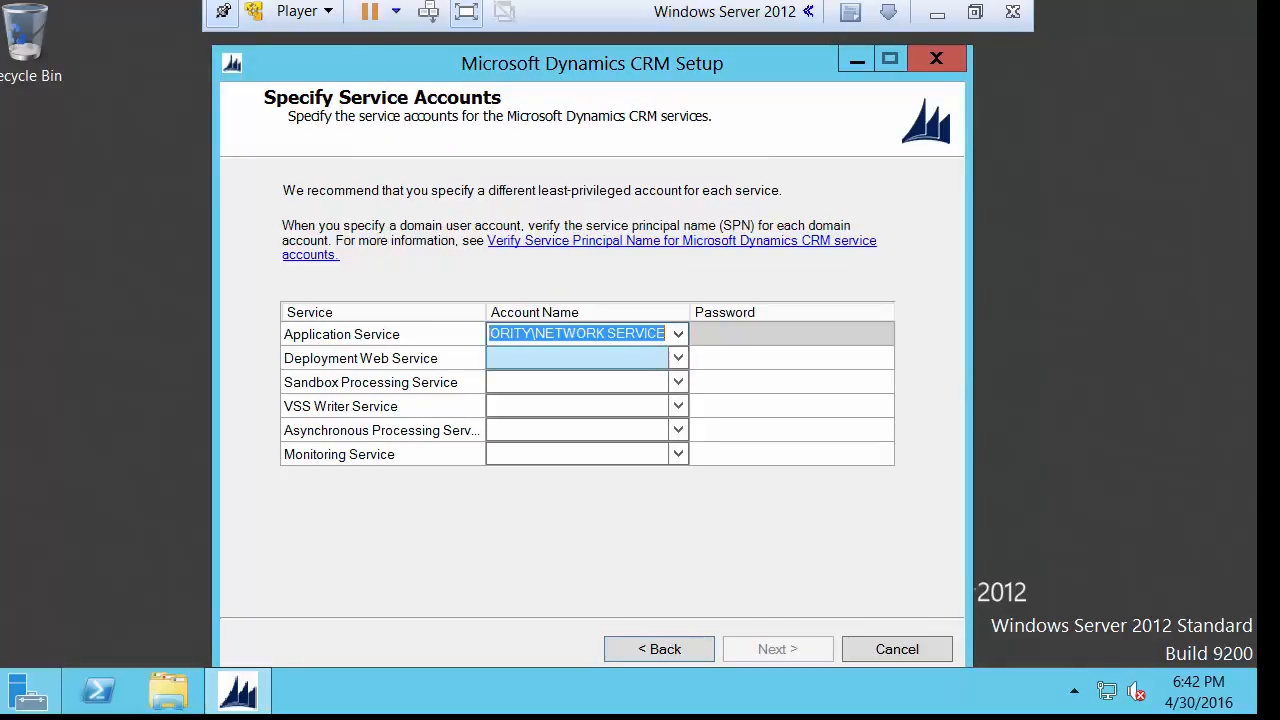
click(678, 358)
click(610, 394)
click(678, 382)
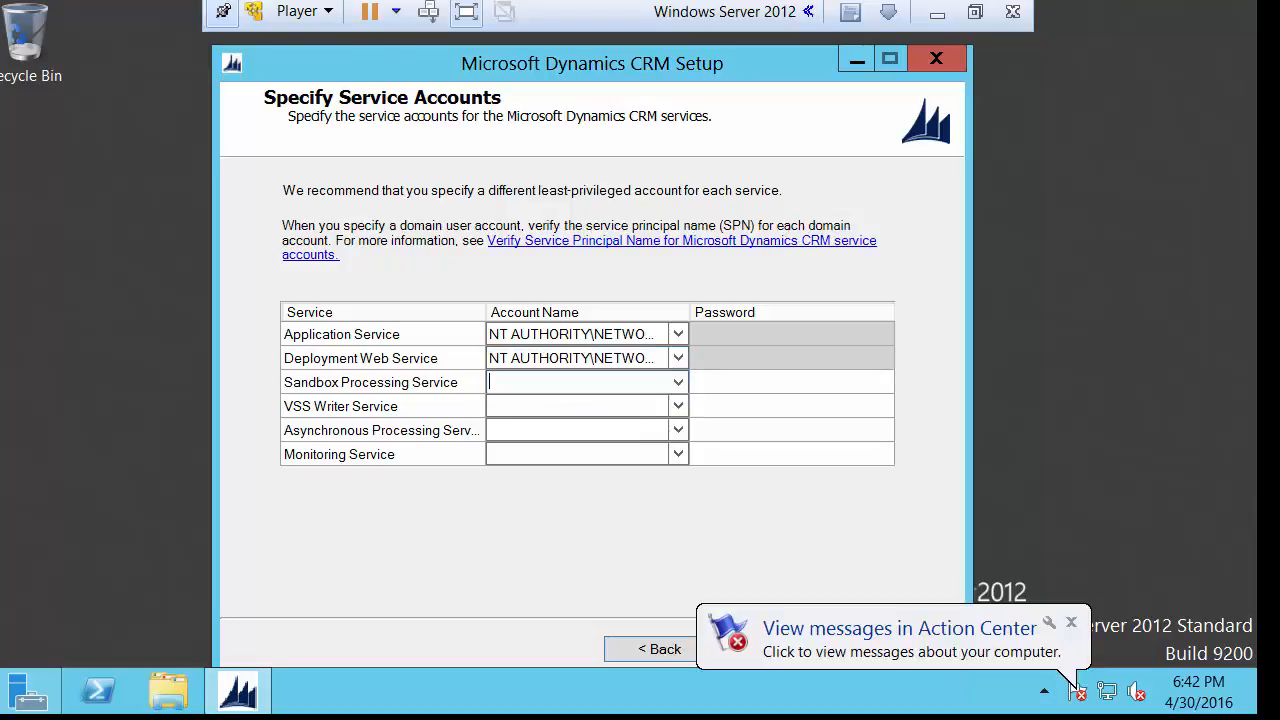
click(610, 406)
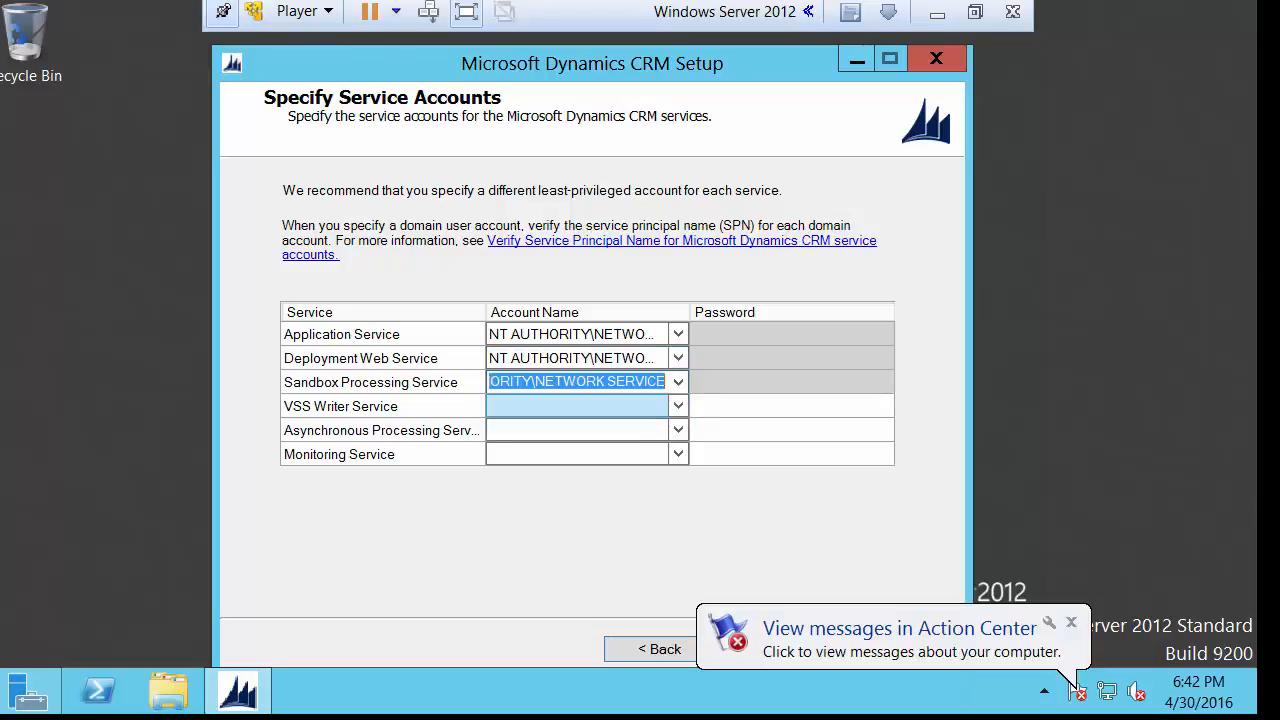
click(678, 406)
click(640, 440)
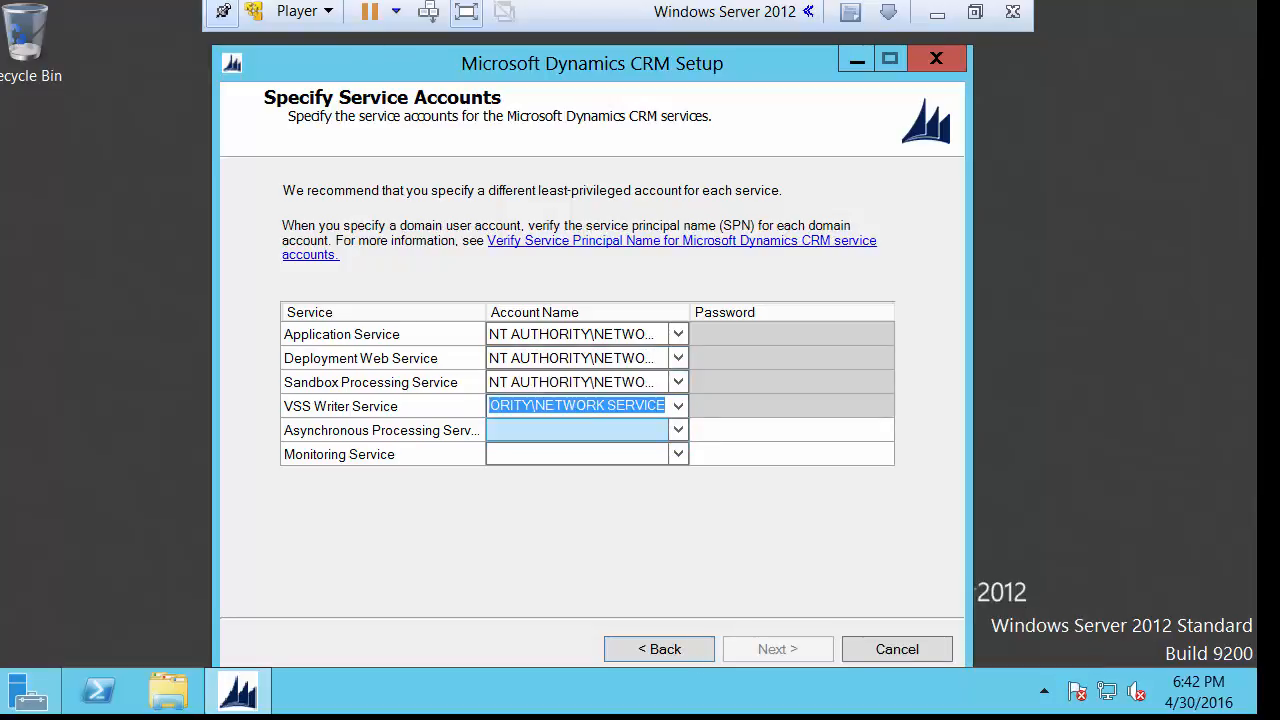
click(678, 430)
click(620, 466)
click(678, 454)
click(620, 490)
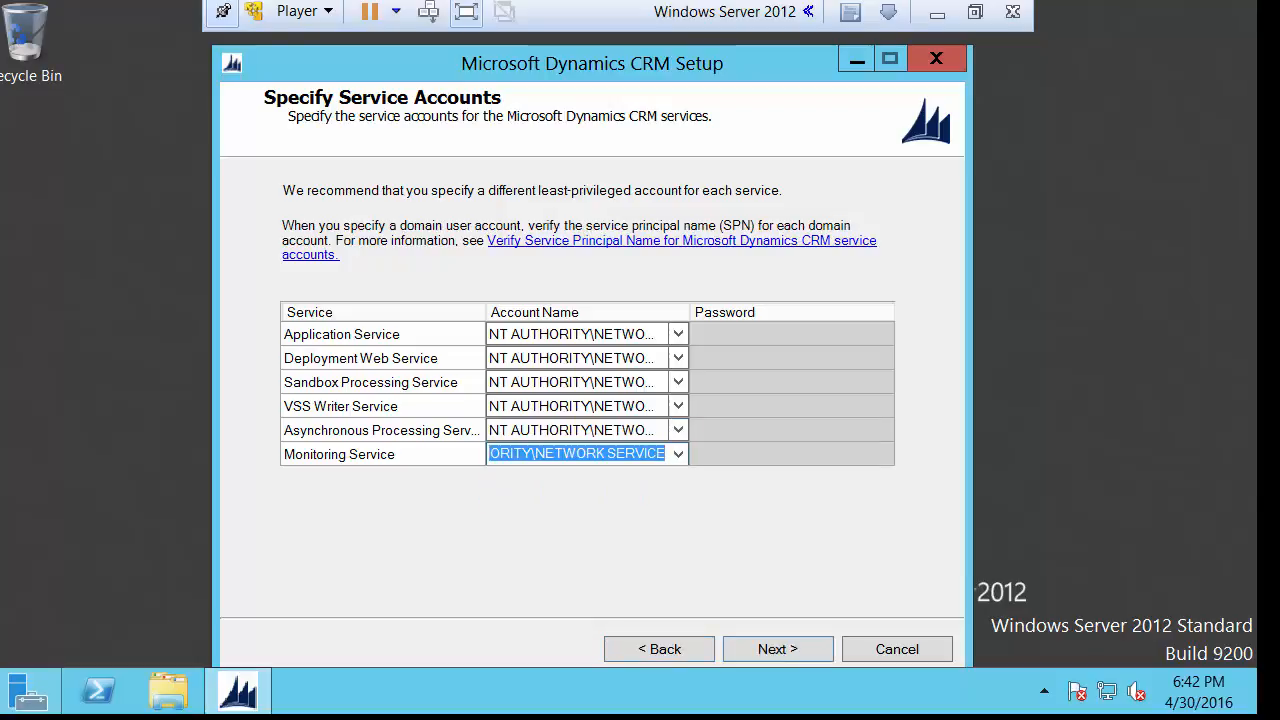
Keep Default Web Site and skip the email router settings.
click(778, 649)
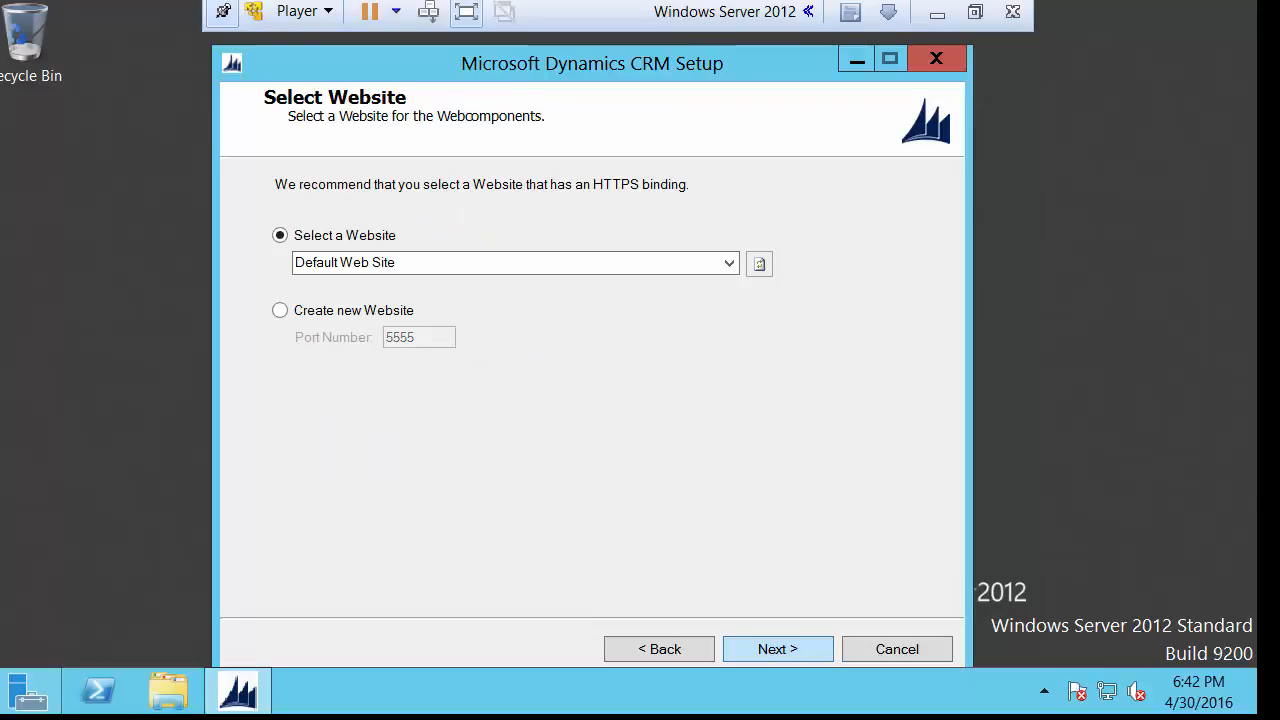
click(659, 649)
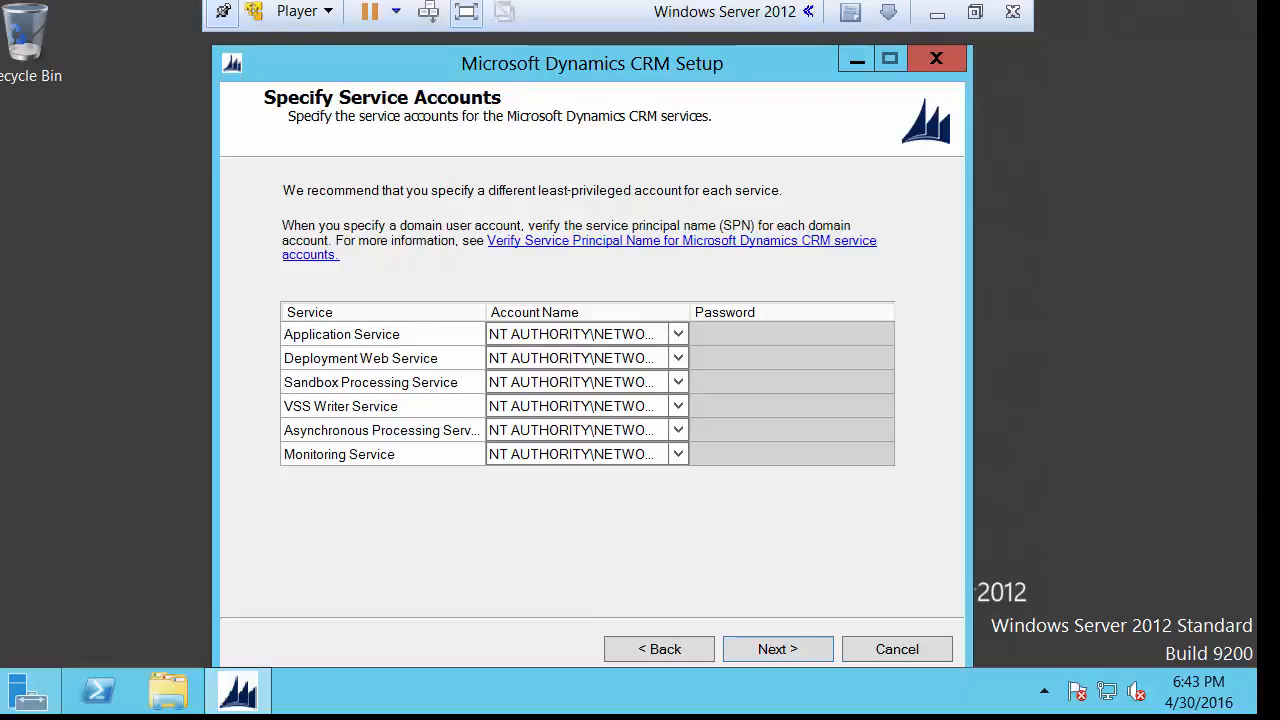
click(778, 649)
click(778, 649)
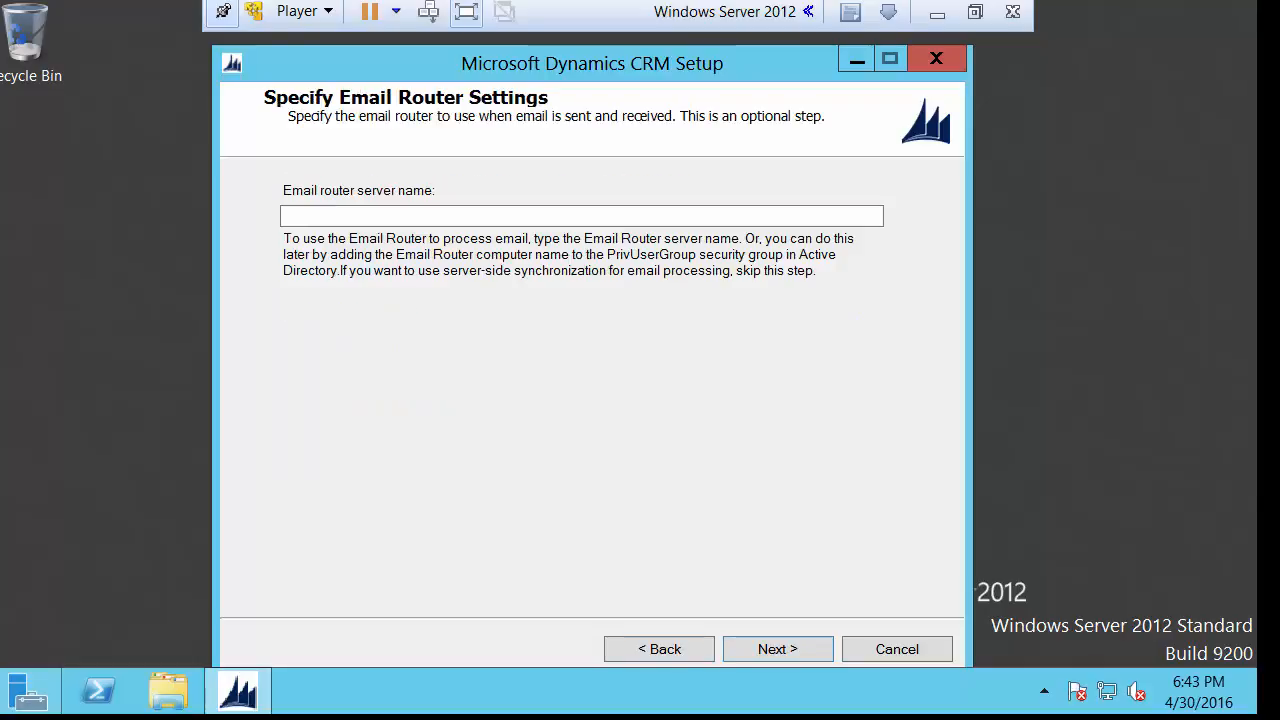
click(778, 649)
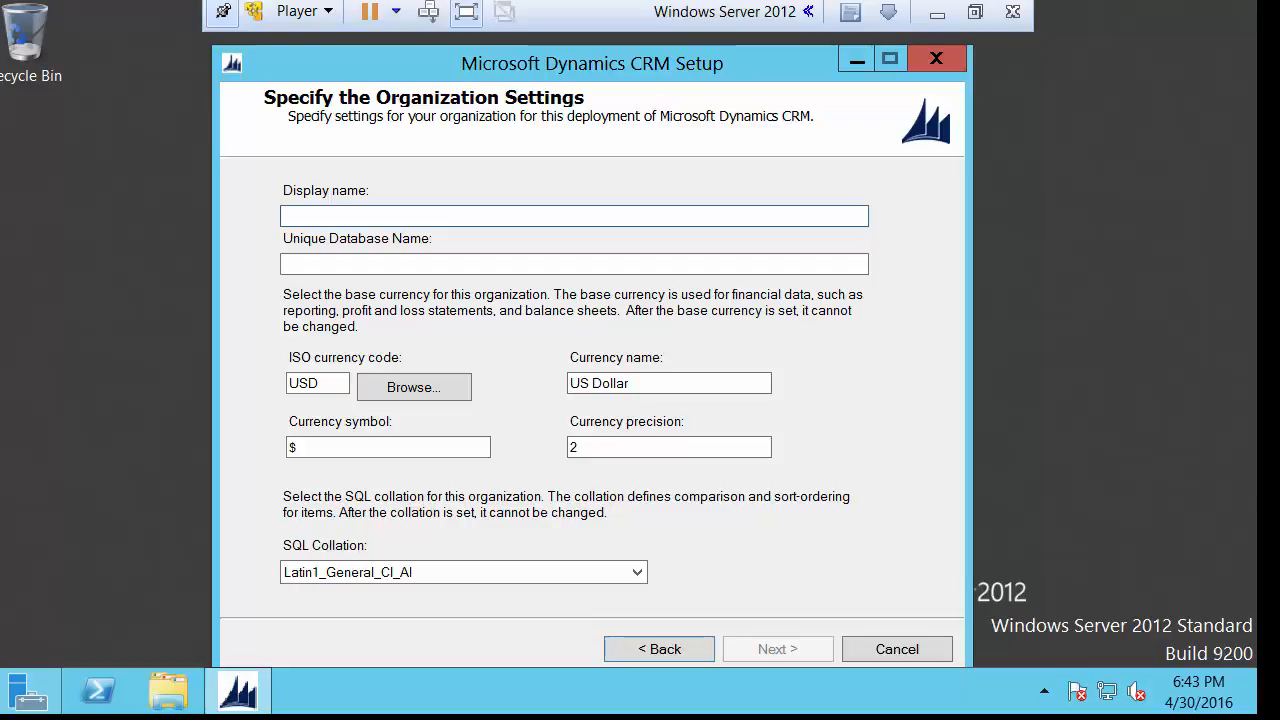
text(Jeremys Org)
key(Tab)
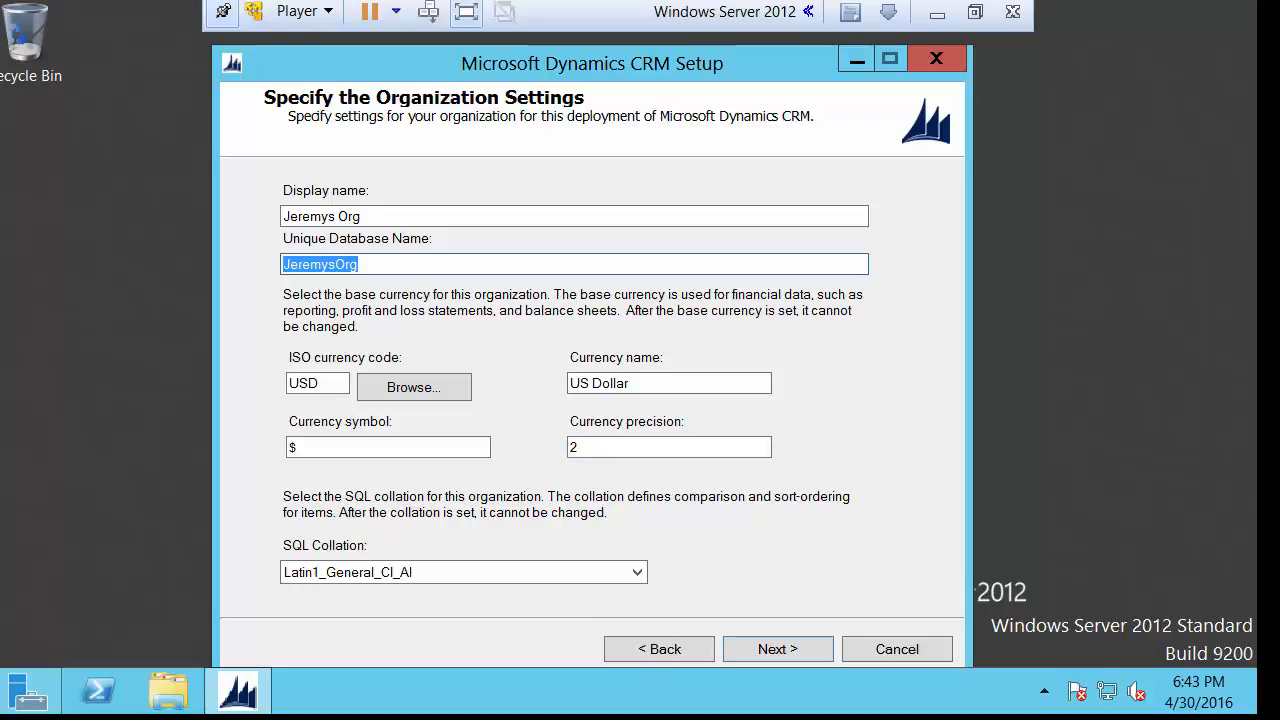
key(Return)
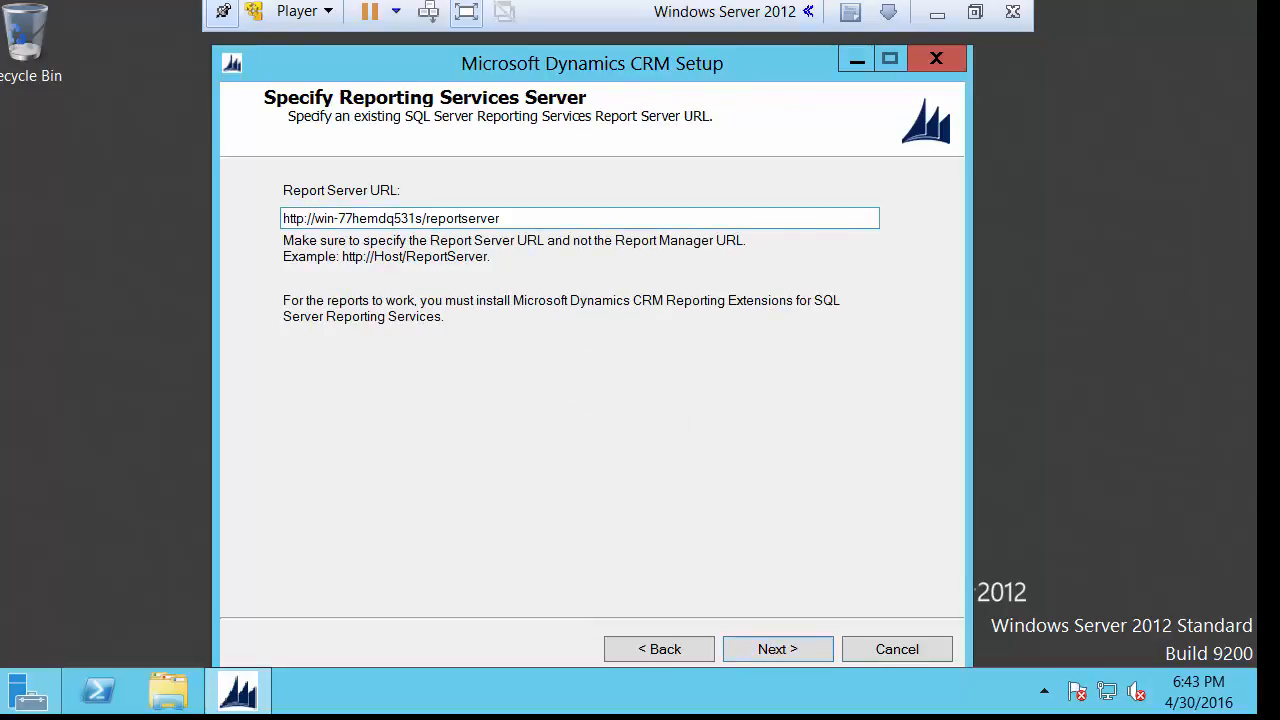
key(Return)
key(Return)
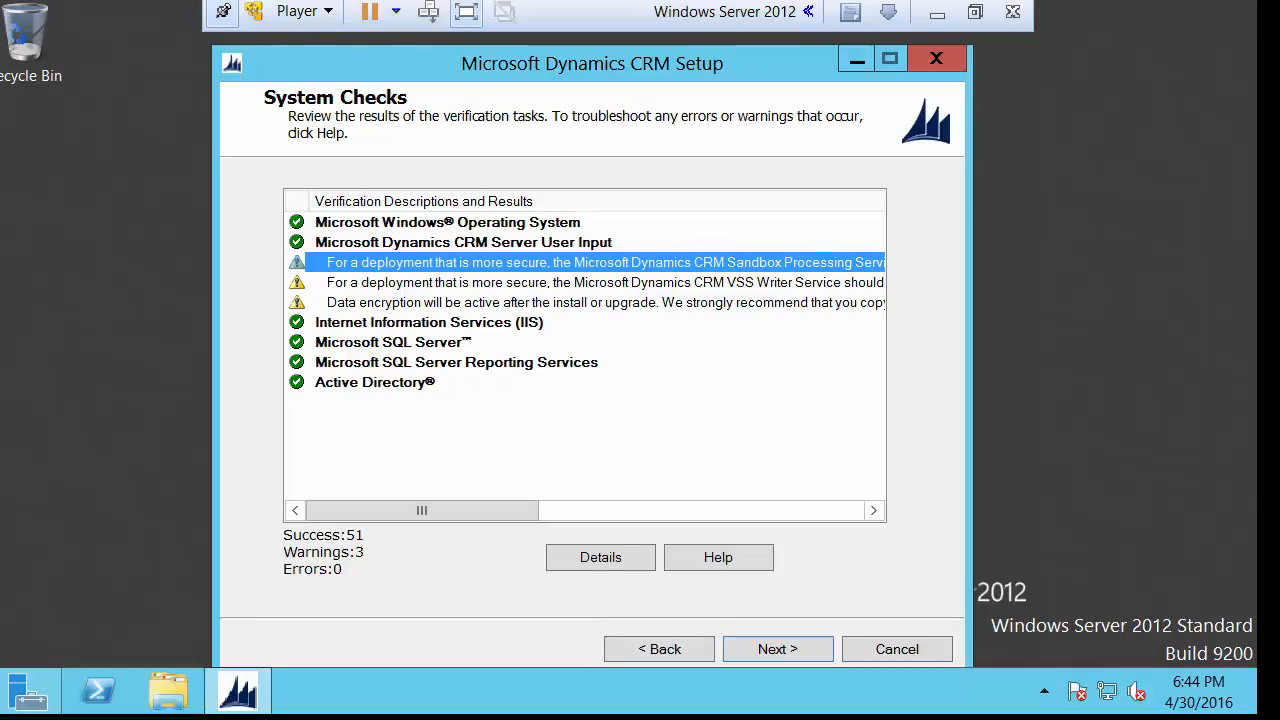
Review the system checks, accept the service disruption warning, and install Dynamics CRM Server.
drag(422, 510, 702, 510)
drag(735, 511, 422, 511)
key(Return)
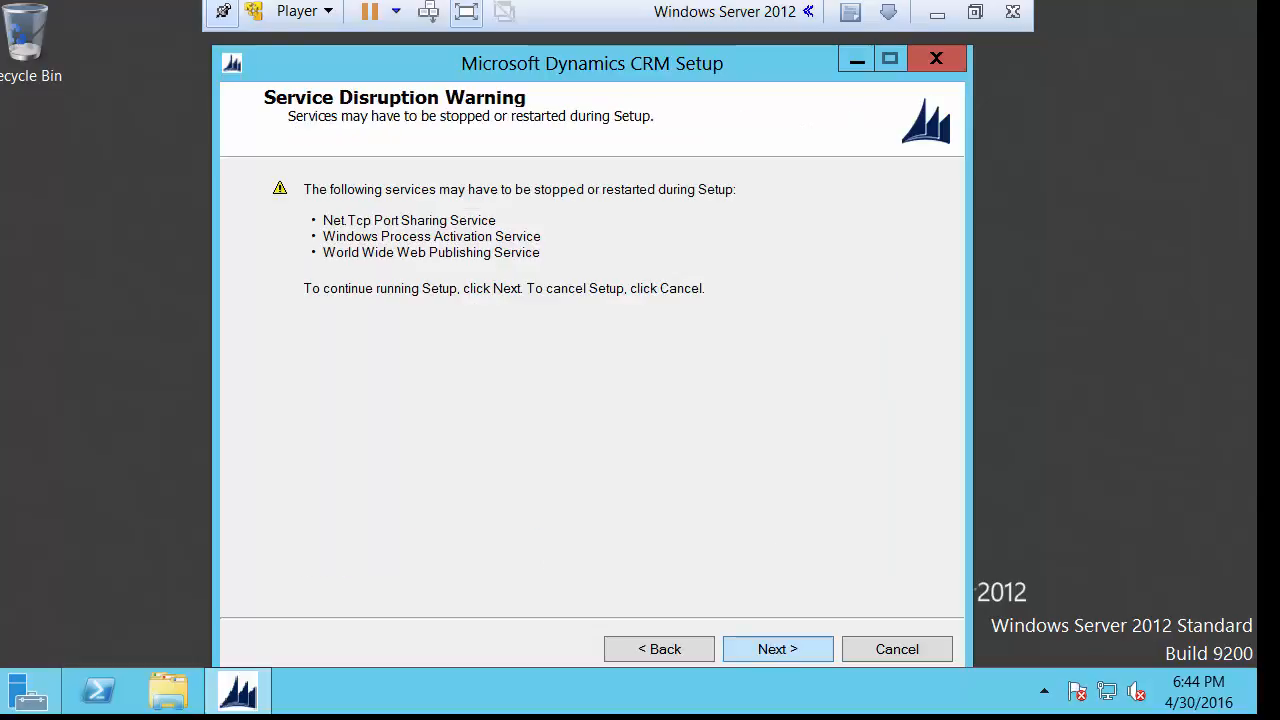
key(Return)
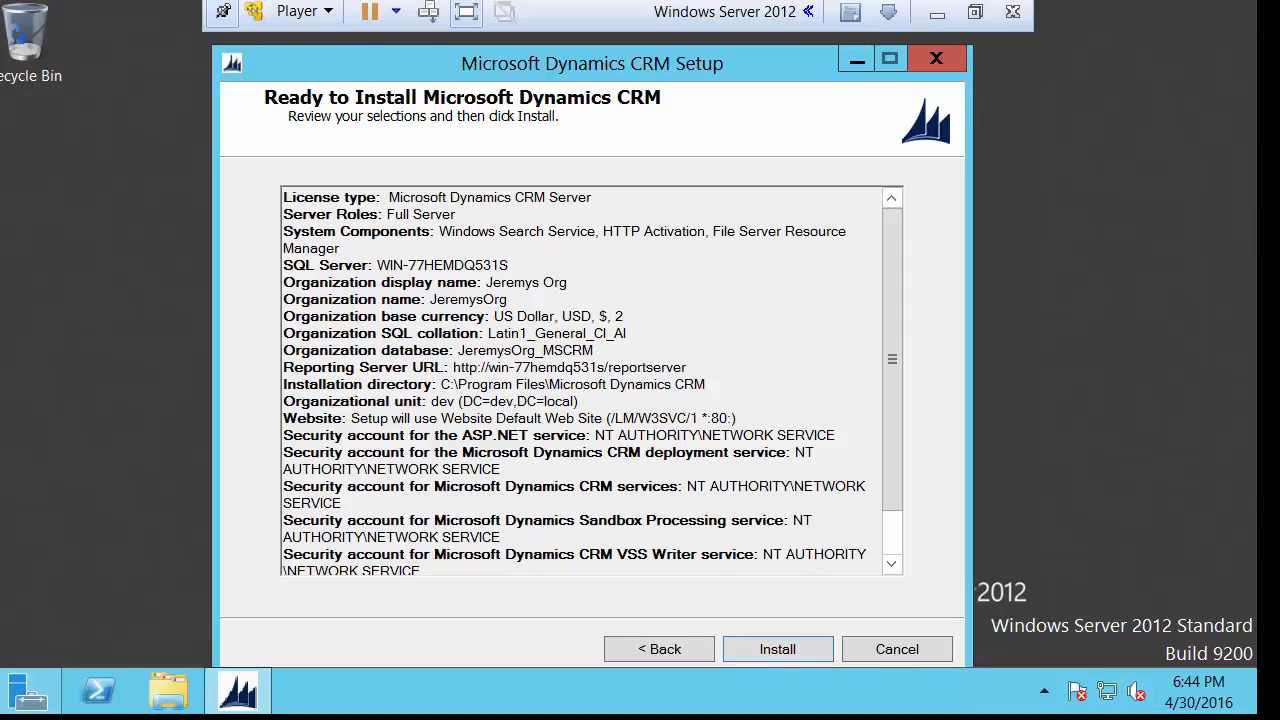
key(Return)
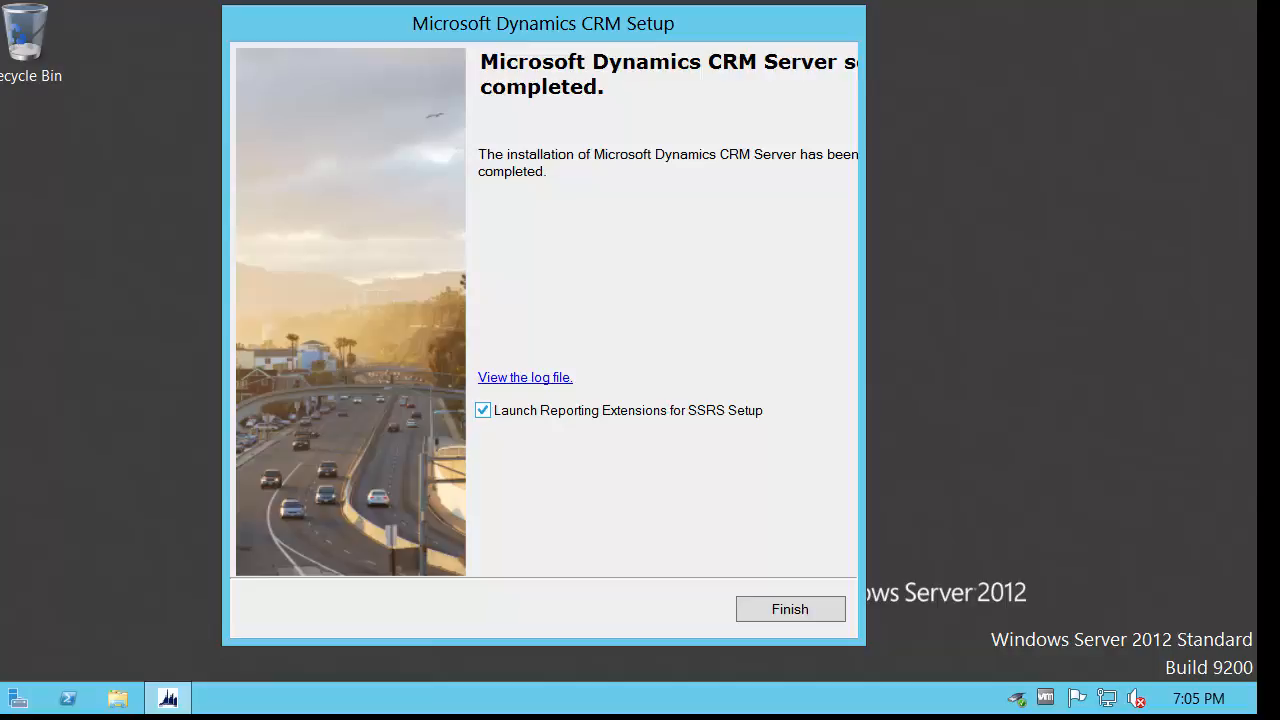
Finish setup without launching the Reporting Extensions for SSRS setup.
click(483, 410)
click(790, 609)
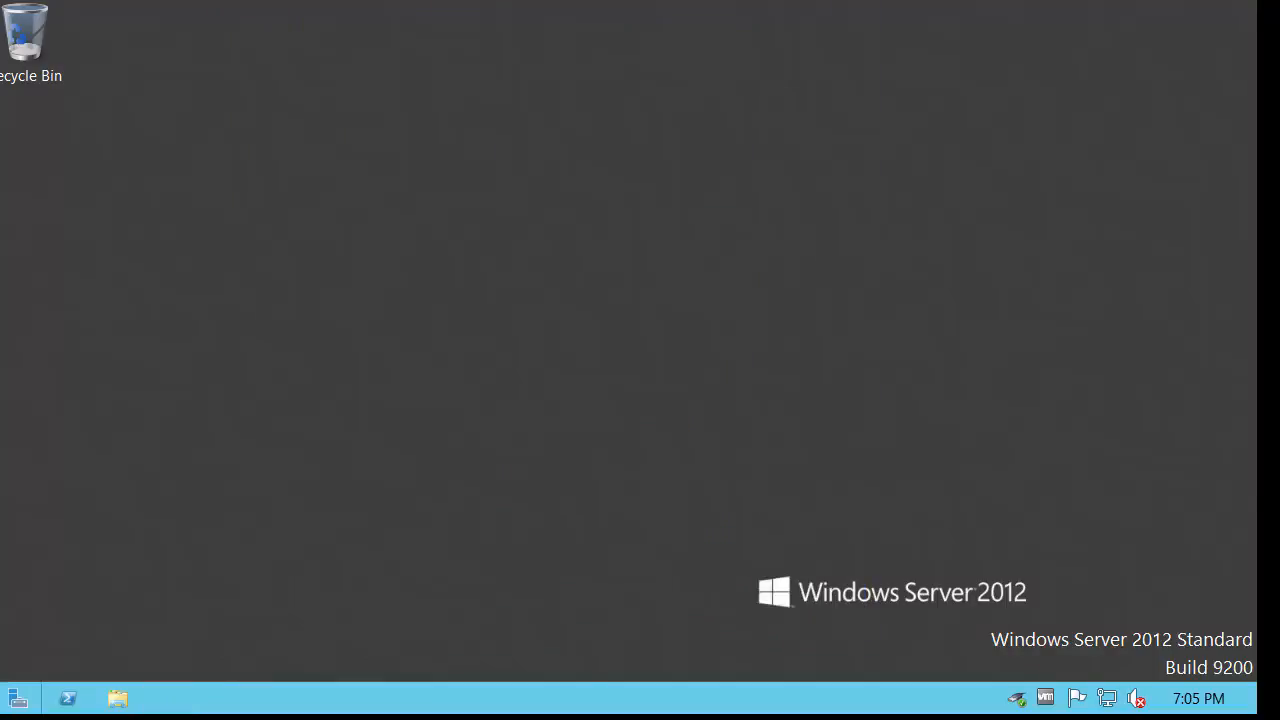
click(4, 709)
click(286, 495)
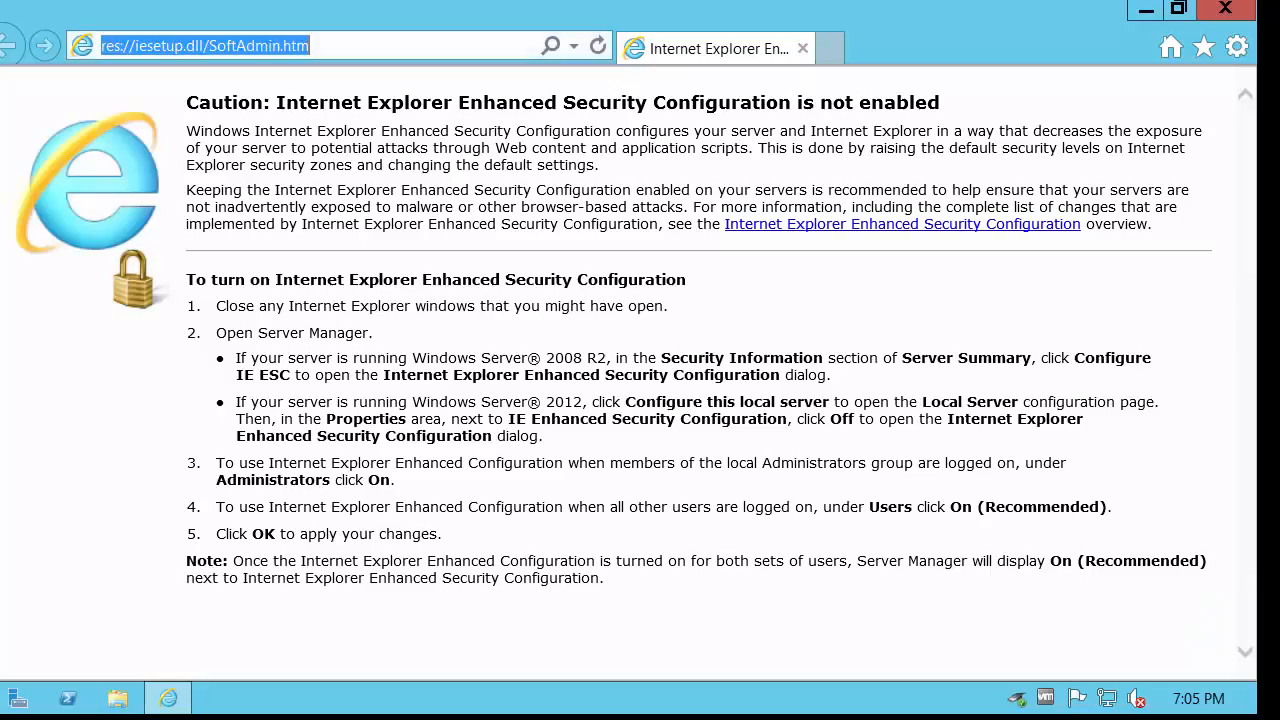
text(localhost/)
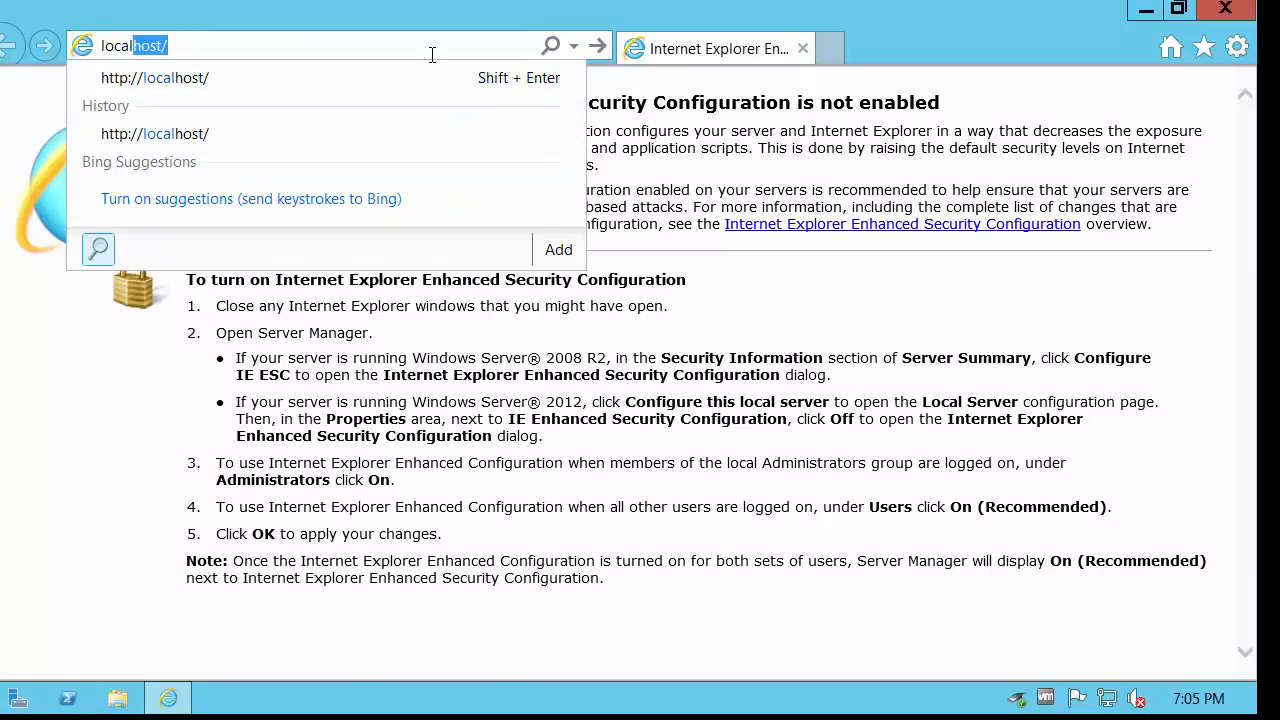
key(Return)
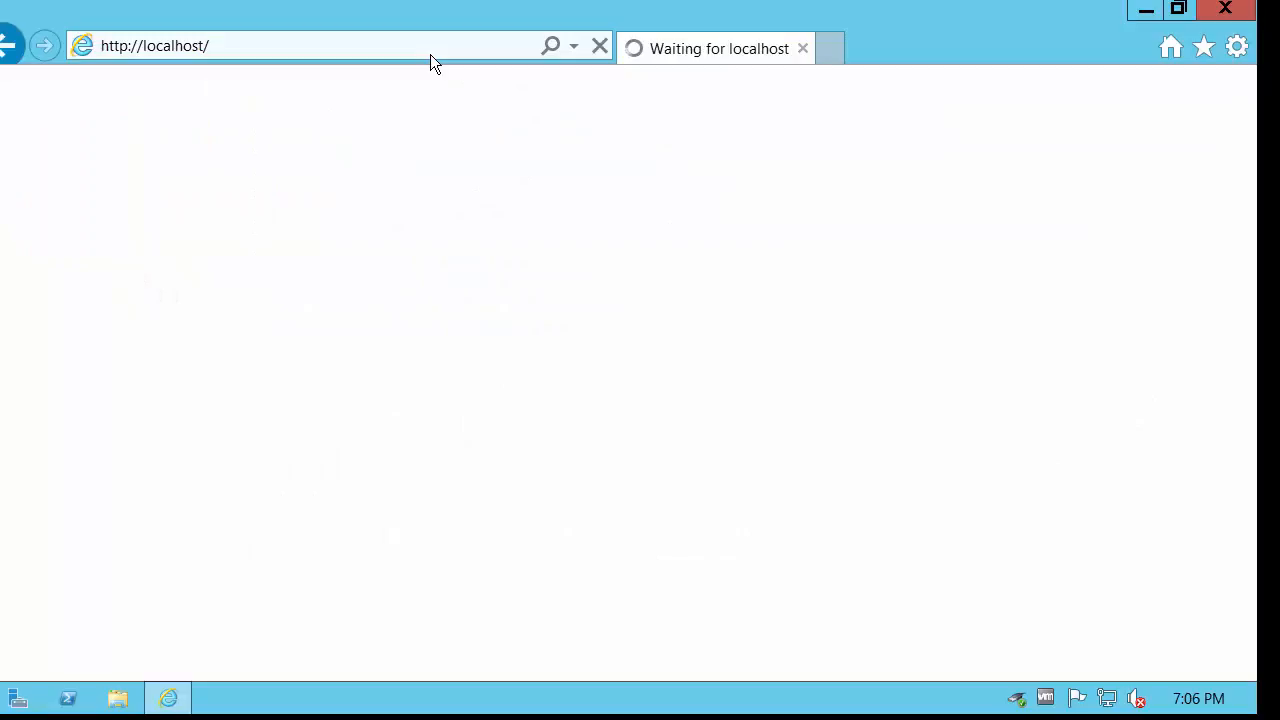